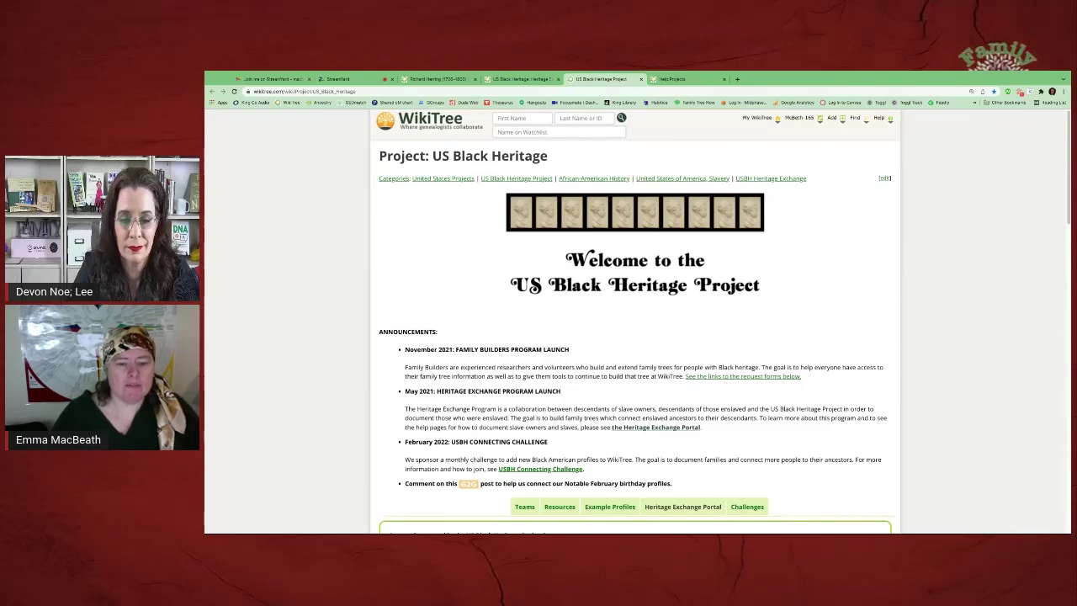
Review the US Black Heritage project page's announcements and project membership box, enlarging the page for easier reading
{"action": "scroll", "coordinate": [370, 357], "scroll_direction": "down", "scroll_amount": 2}
{"action": "scroll", "coordinate": [371, 357], "scroll_direction": "down", "scroll_amount": 4}
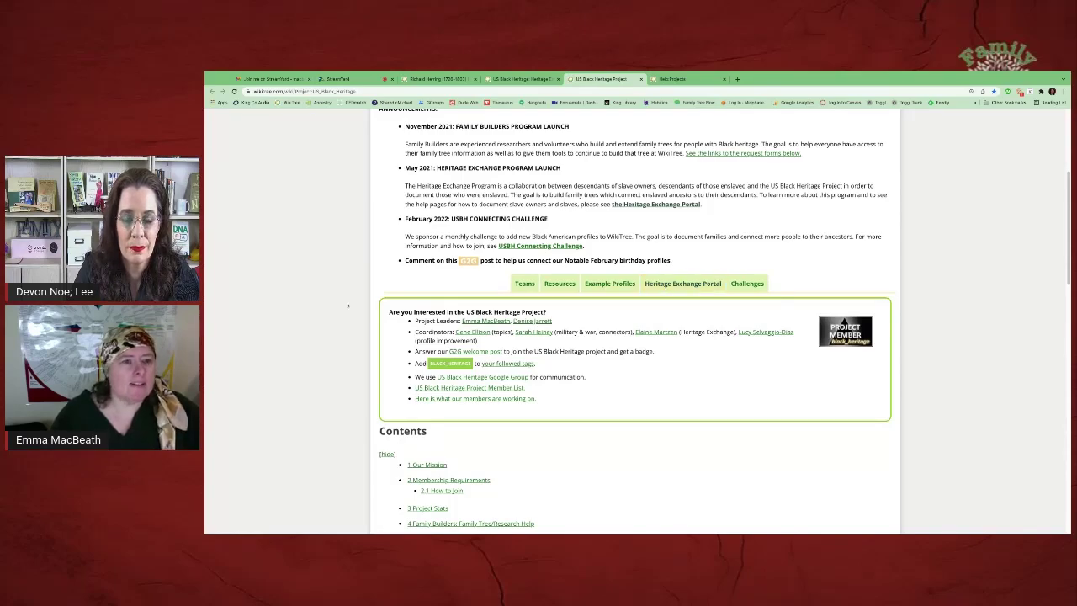
{"action": "scroll", "coordinate": [346, 304], "scroll_direction": "up", "scroll_amount": 3}
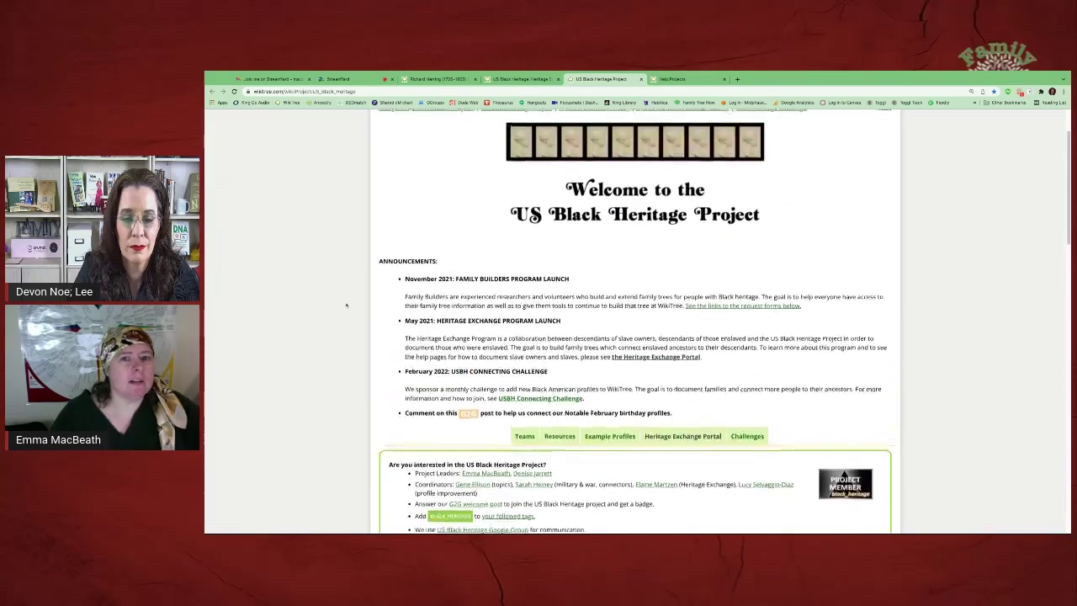
{"action": "scroll", "coordinate": [345, 305], "scroll_direction": "up", "scroll_amount": 1}
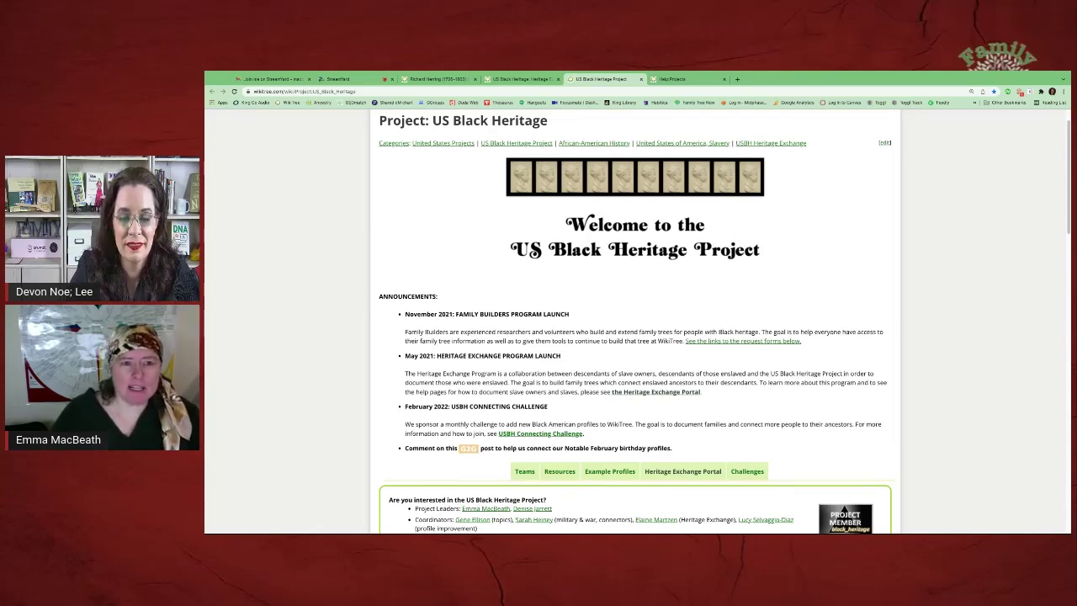
{"action": "scroll", "coordinate": [429, 326], "scroll_direction": "down", "scroll_amount": 4}
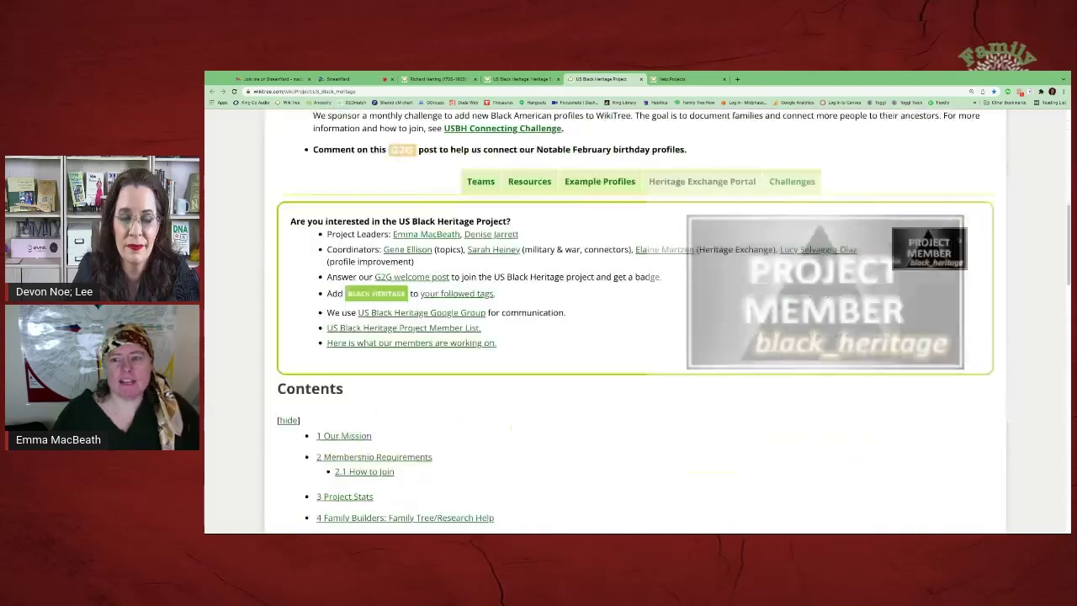
{"action": "key", "text": "ctrl+plus"}
{"action": "key", "text": "ctrl+plus"}
{"action": "key", "text": "ctrl+plus"}
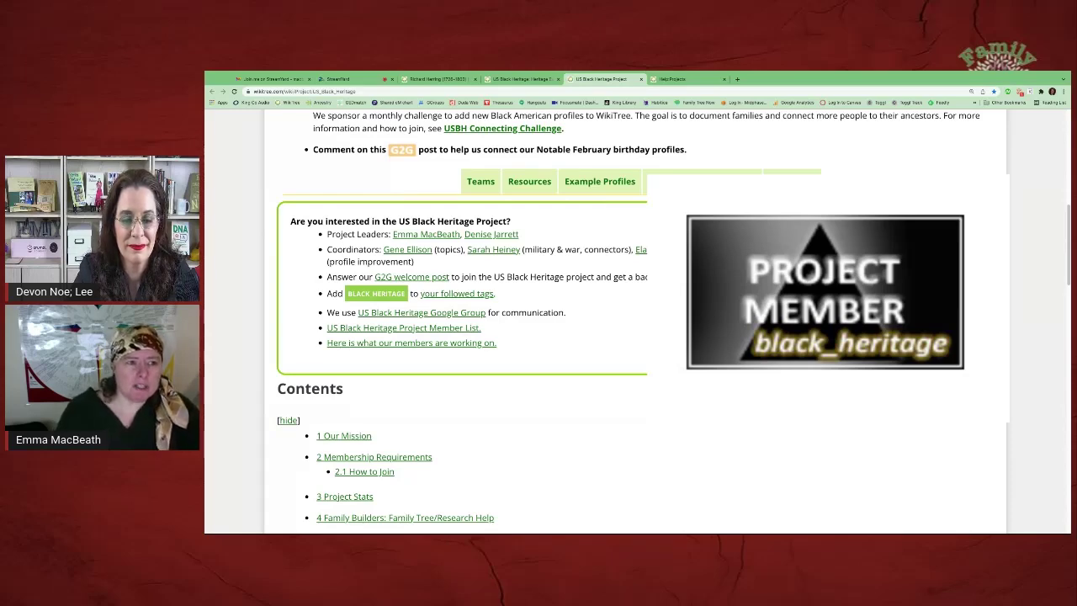
Open the G2G forum and search it for Black Heritage
{"action": "scroll", "coordinate": [623, 320], "scroll_direction": "up", "scroll_amount": 10}
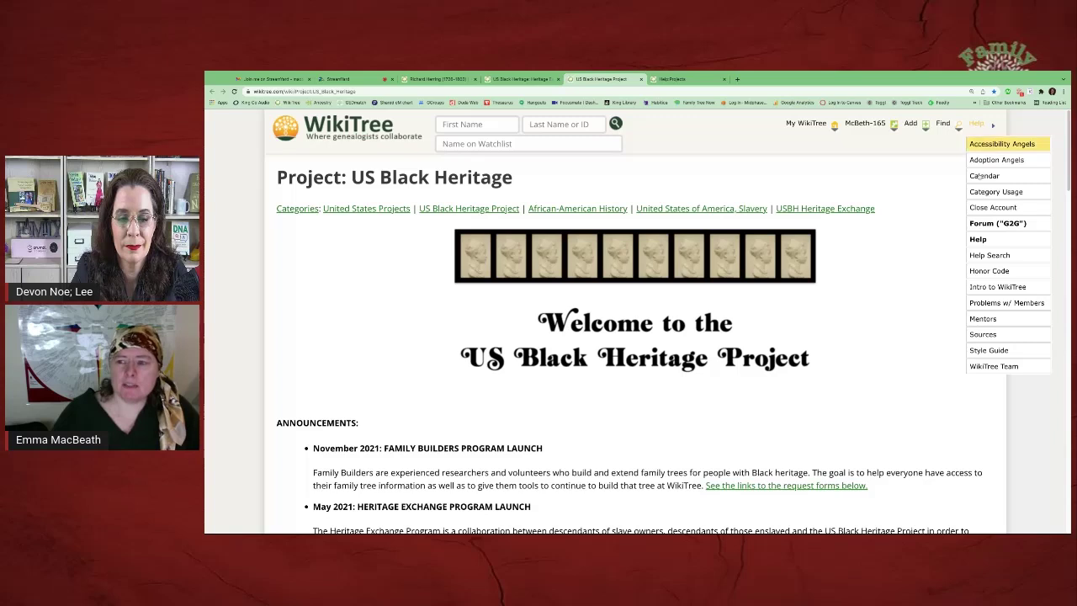
{"action": "left_click", "coordinate": [998, 223]}
{"action": "mouse_move", "coordinate": [906, 131]}
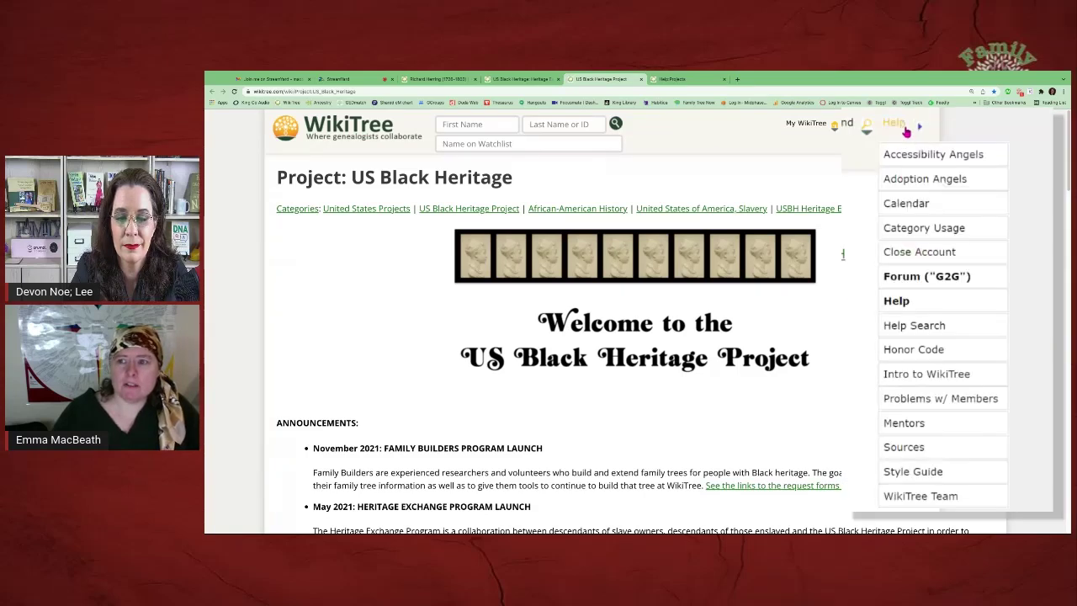
{"action": "left_click", "coordinate": [910, 285]}
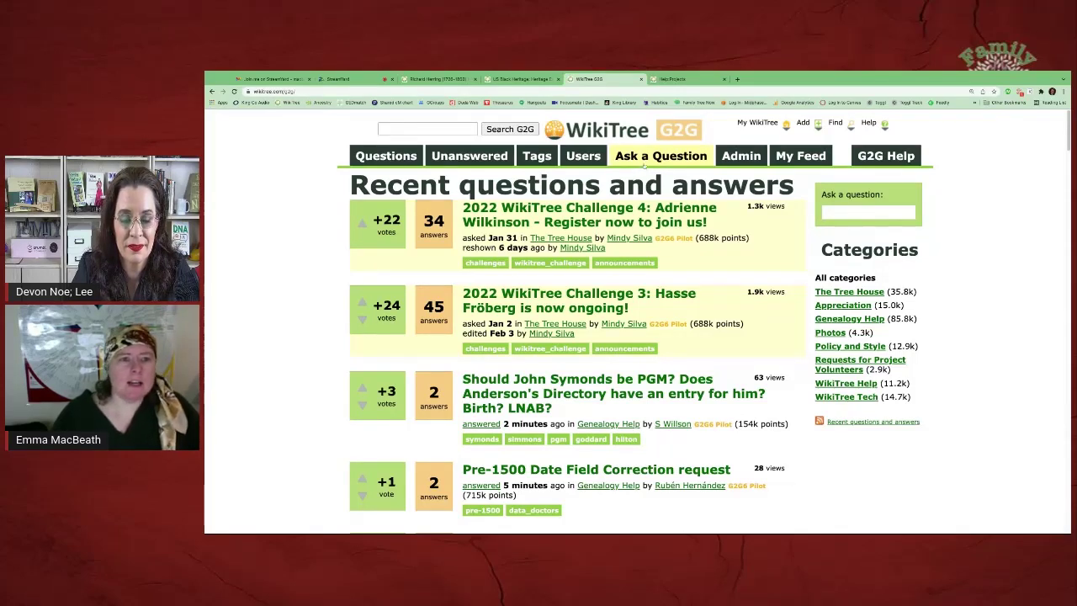
{"action": "left_click", "coordinate": [445, 128]}
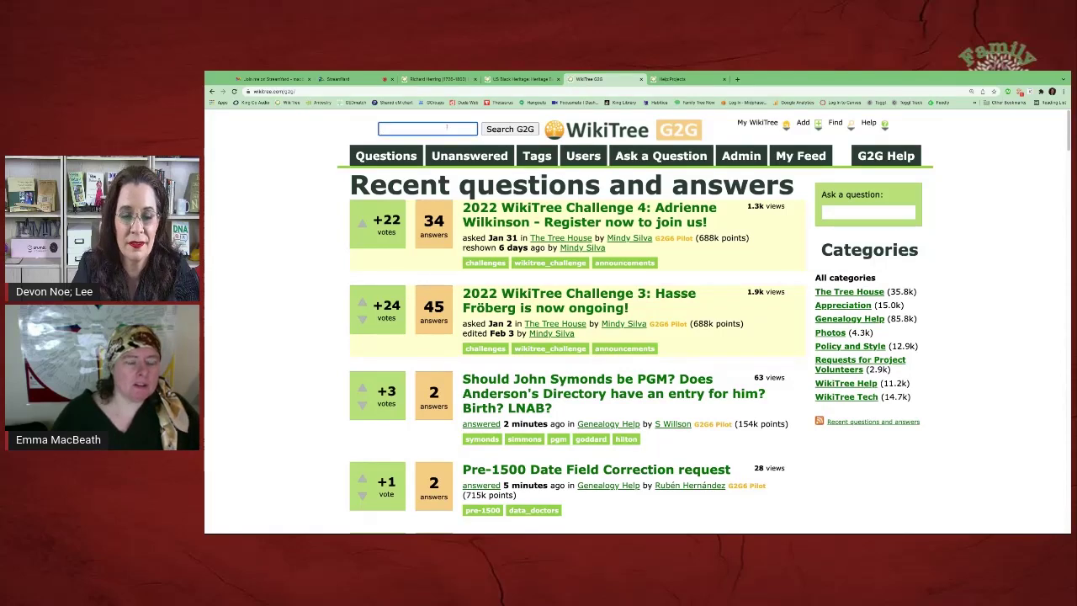
{"action": "type", "text": "black her"}
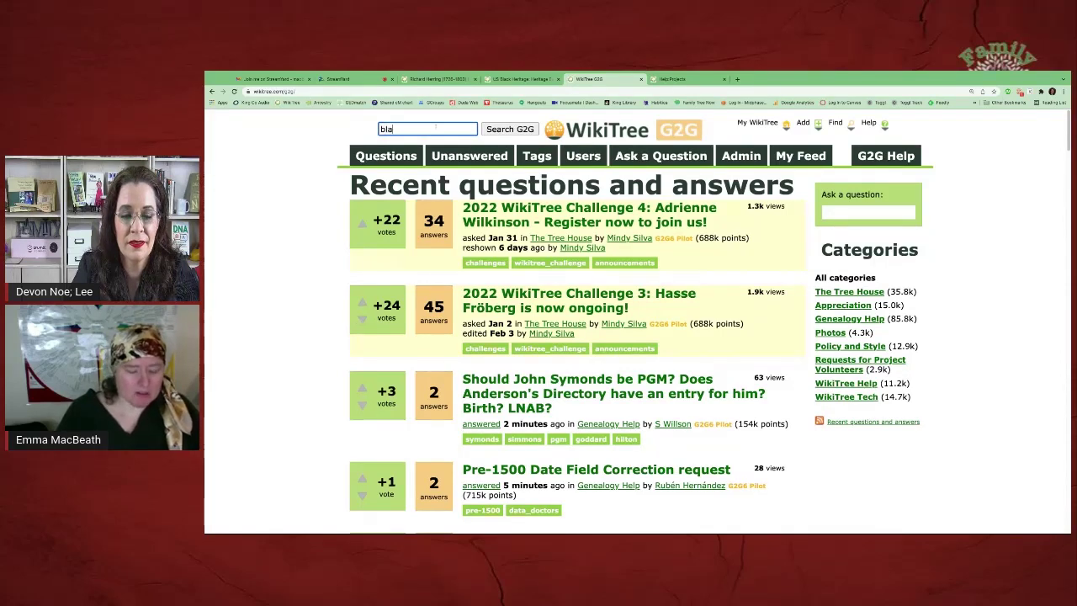
{"action": "type", "text": "itage"}
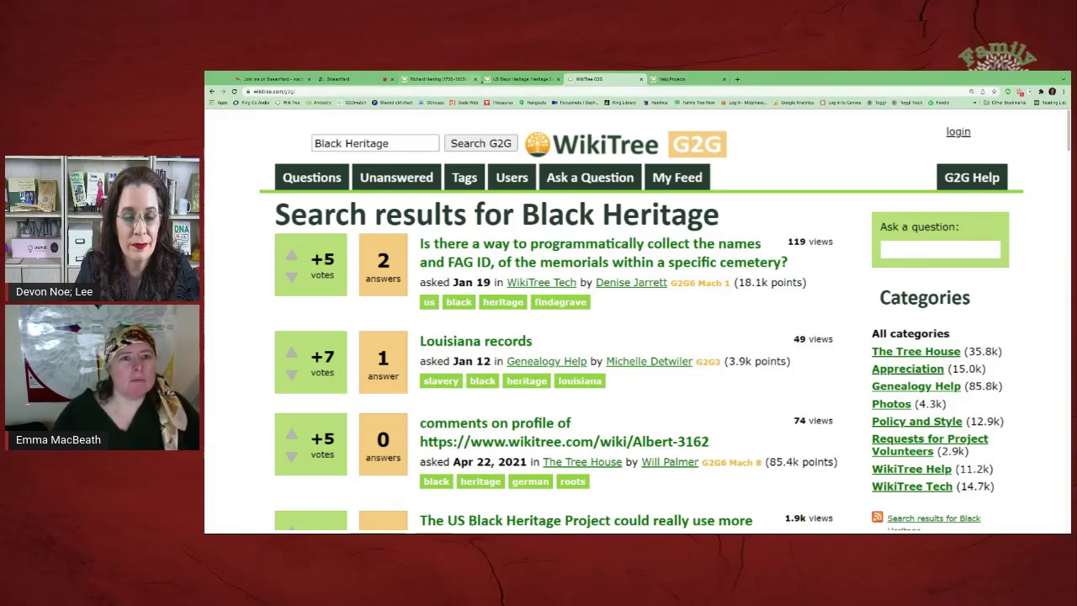
Return to the US Black Heritage project page and examine its Family Builders and Contact Us sections
{"action": "left_click", "coordinate": [527, 79]}
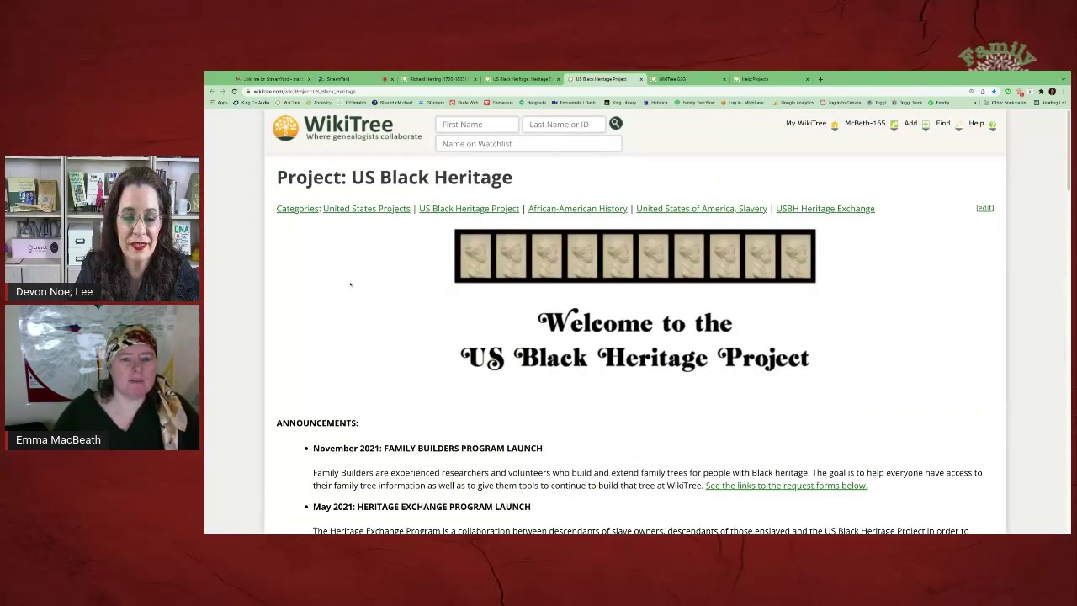
{"action": "scroll", "coordinate": [350, 283], "scroll_direction": "down", "scroll_amount": 10}
{"action": "scroll", "coordinate": [350, 285], "scroll_direction": "down", "scroll_amount": 10}
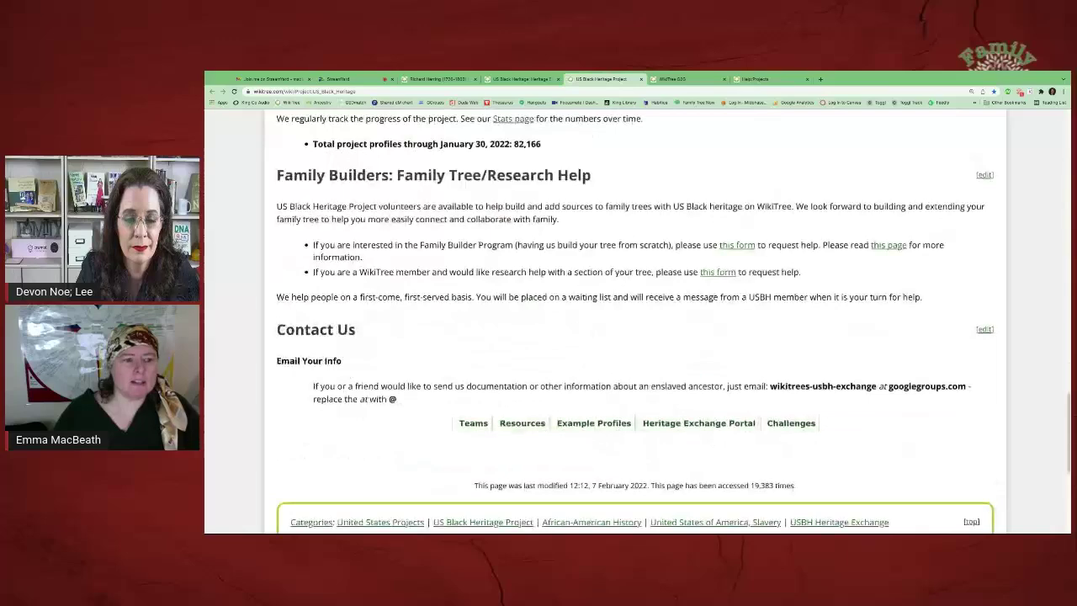
{"action": "scroll", "coordinate": [637, 320], "scroll_direction": "down", "scroll_amount": 2}
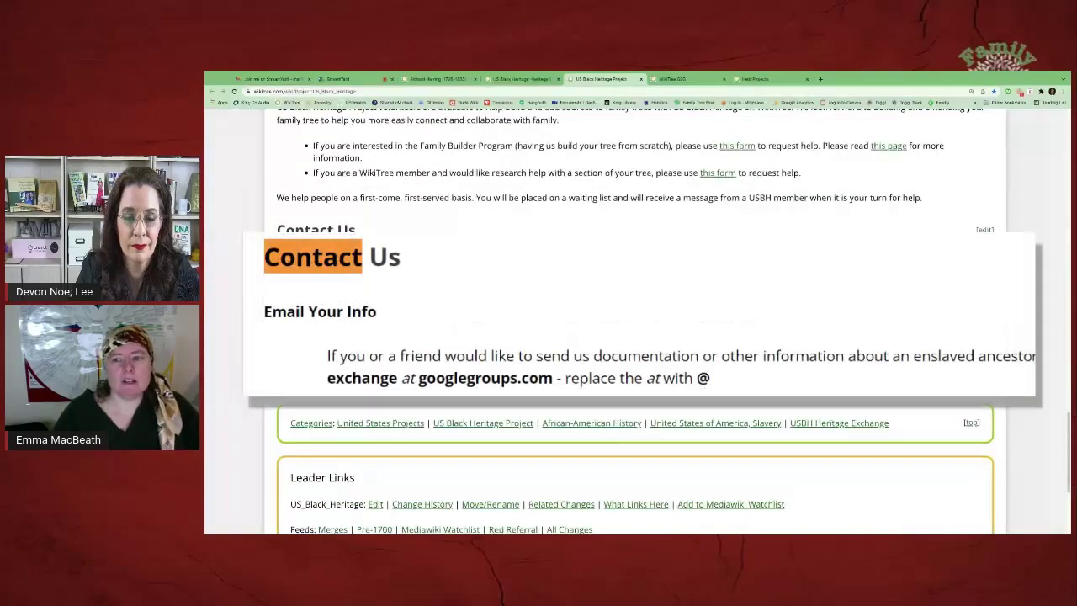
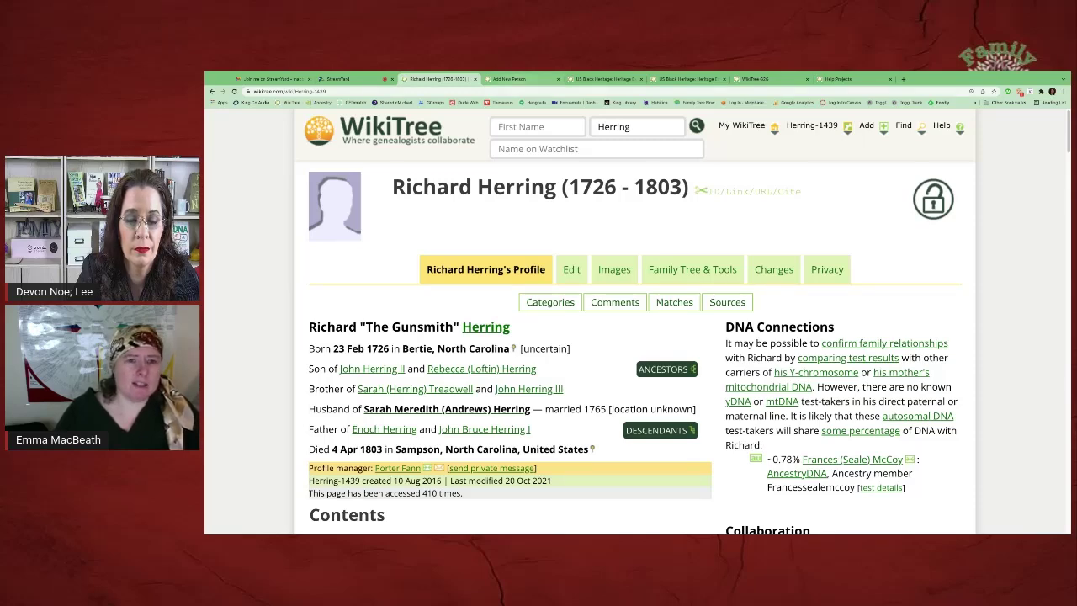
Go to the Add an Unrelated Person form and enter the enslaved person's first name and last name at birth
{"action": "left_click", "coordinate": [508, 79]}
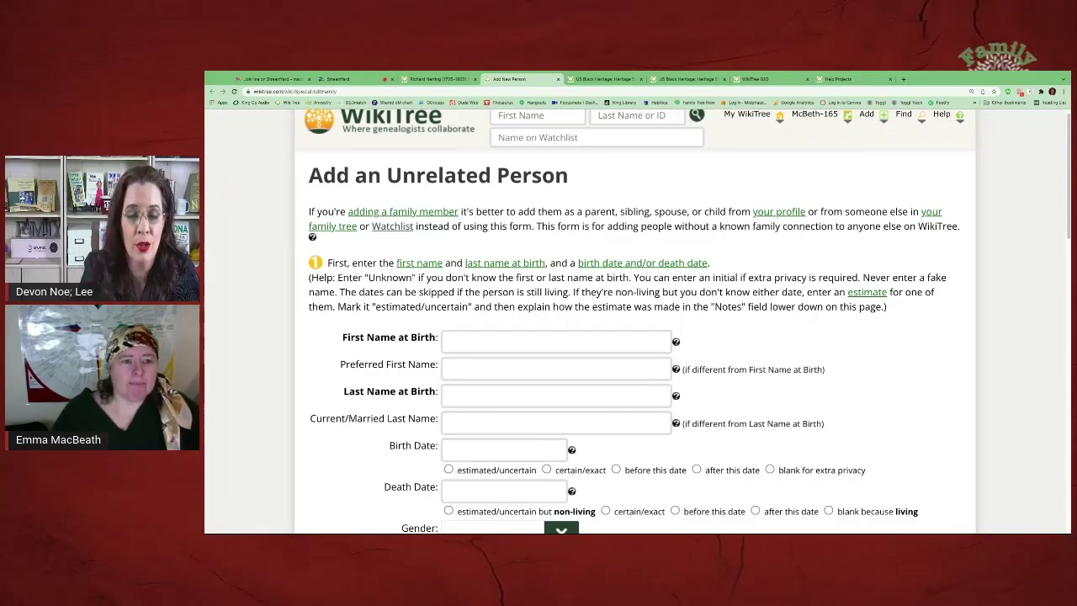
{"action": "scroll", "coordinate": [589, 320], "scroll_direction": "down", "scroll_amount": 1}
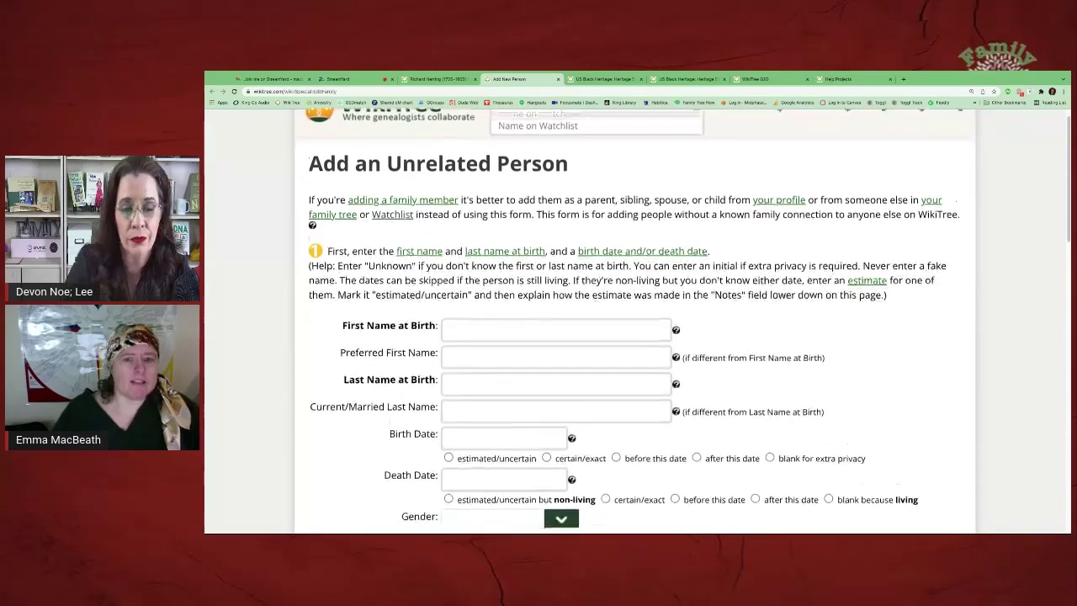
{"action": "scroll", "coordinate": [486, 278], "scroll_direction": "down", "scroll_amount": 1}
{"action": "left_click", "coordinate": [486, 252]}
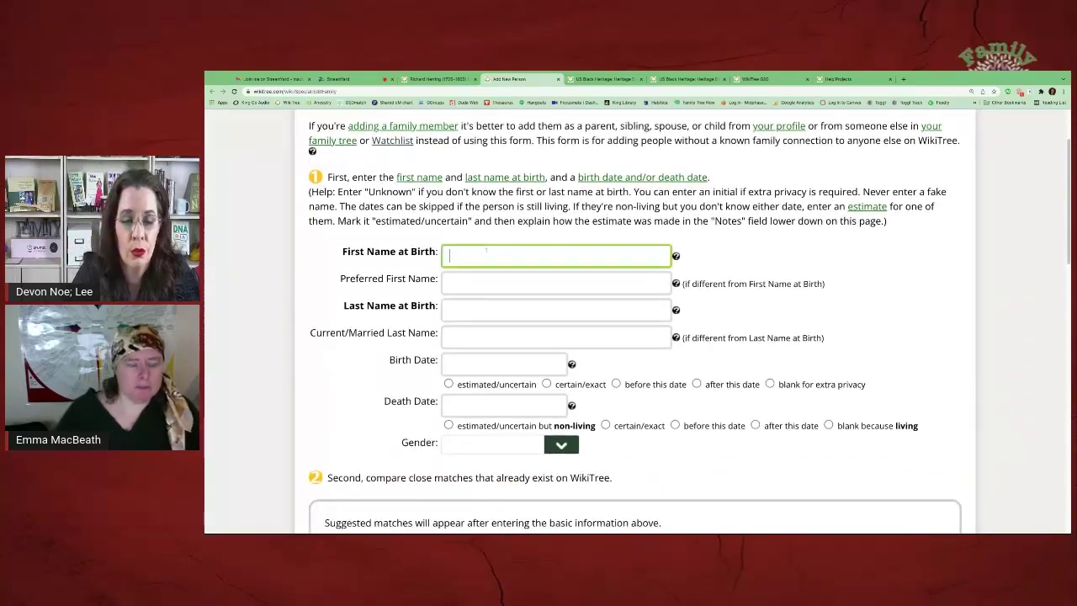
{"action": "type", "text": "Ben"}
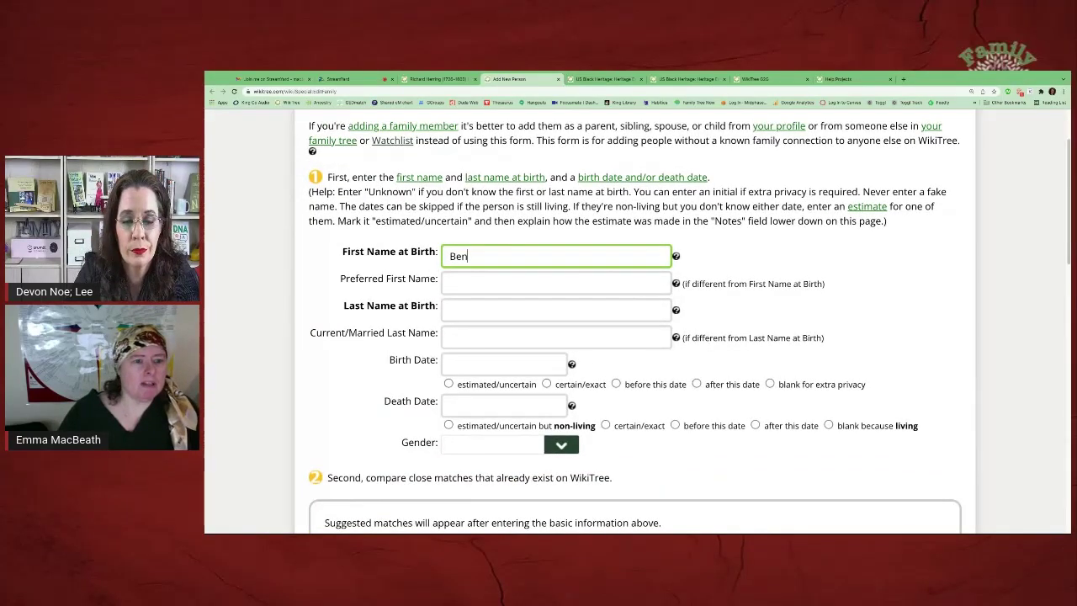
{"action": "left_click", "coordinate": [488, 309]}
{"action": "type", "text": "Herring"}
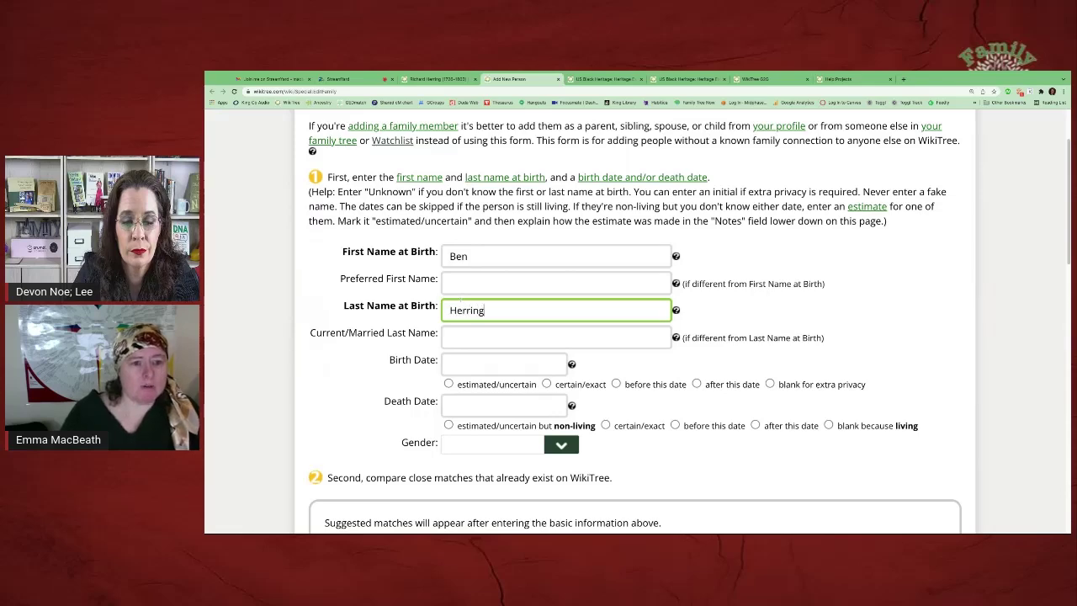
{"action": "scroll", "coordinate": [357, 312], "scroll_direction": "down", "scroll_amount": 1}
{"action": "left_click", "coordinate": [358, 312]}
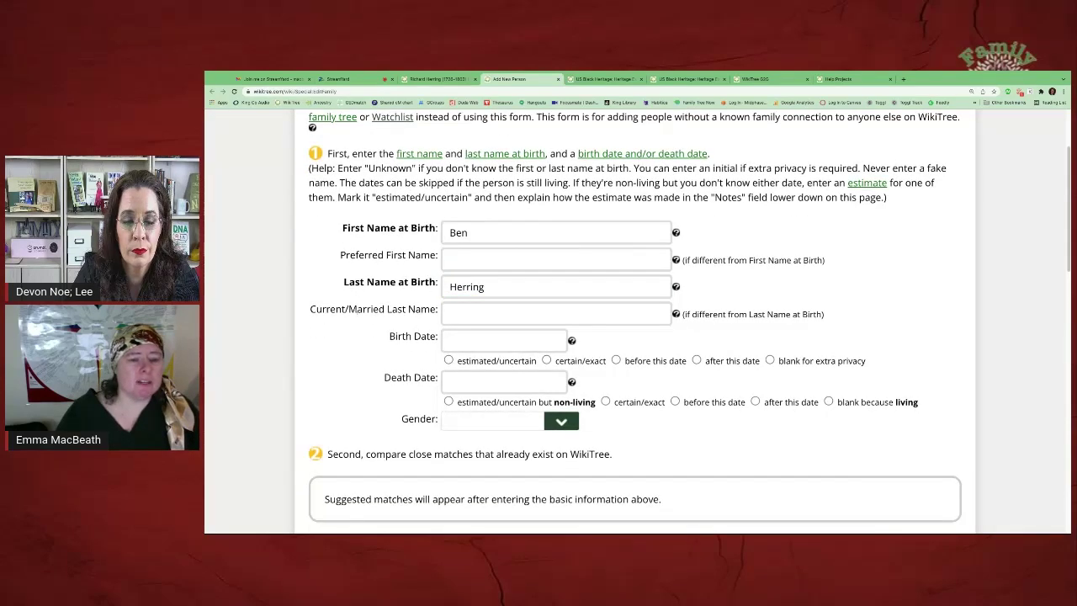
{"action": "scroll", "coordinate": [358, 312], "scroll_direction": "down", "scroll_amount": 1}
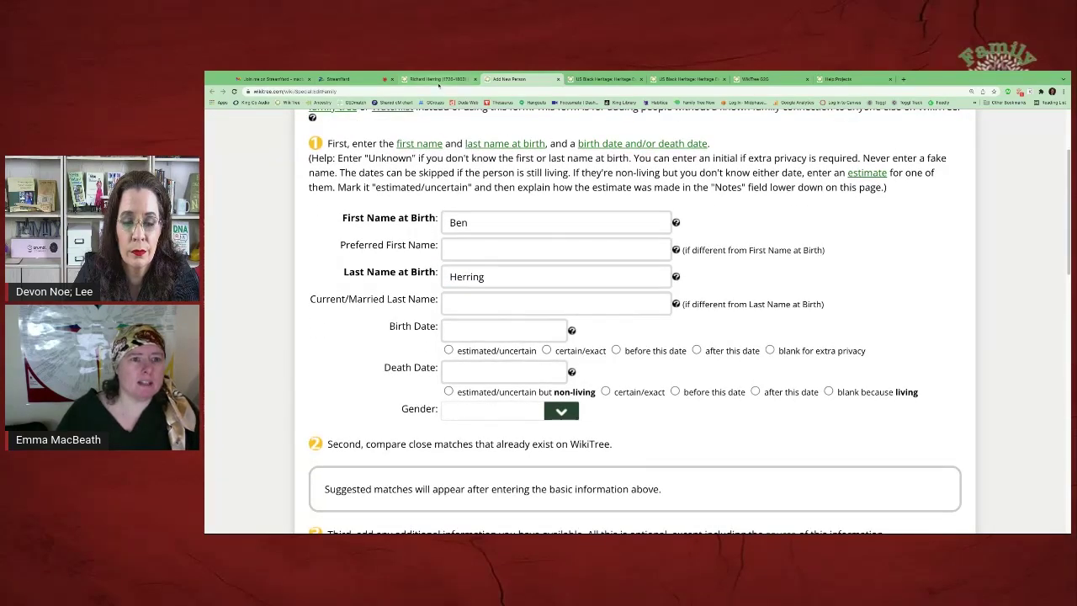
Examine the slaveholder's profile, from the Slaves section to the Sources, for the date of the 1802 Sampson County will
{"action": "left_click", "coordinate": [438, 80]}
{"action": "scroll", "coordinate": [266, 331], "scroll_direction": "down", "scroll_amount": 3}
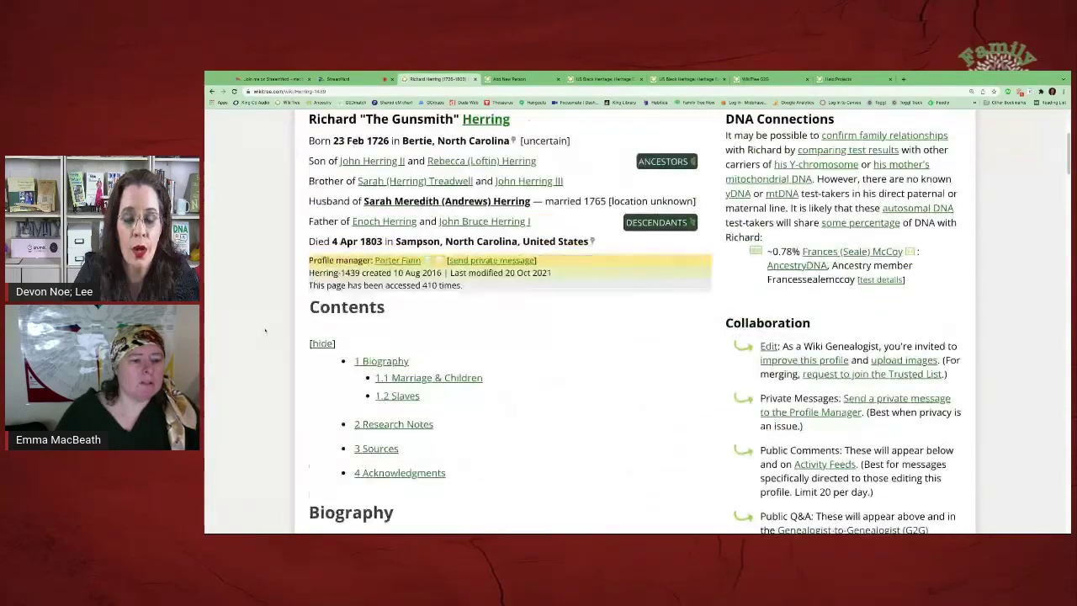
{"action": "scroll", "coordinate": [266, 331], "scroll_direction": "down", "scroll_amount": 10}
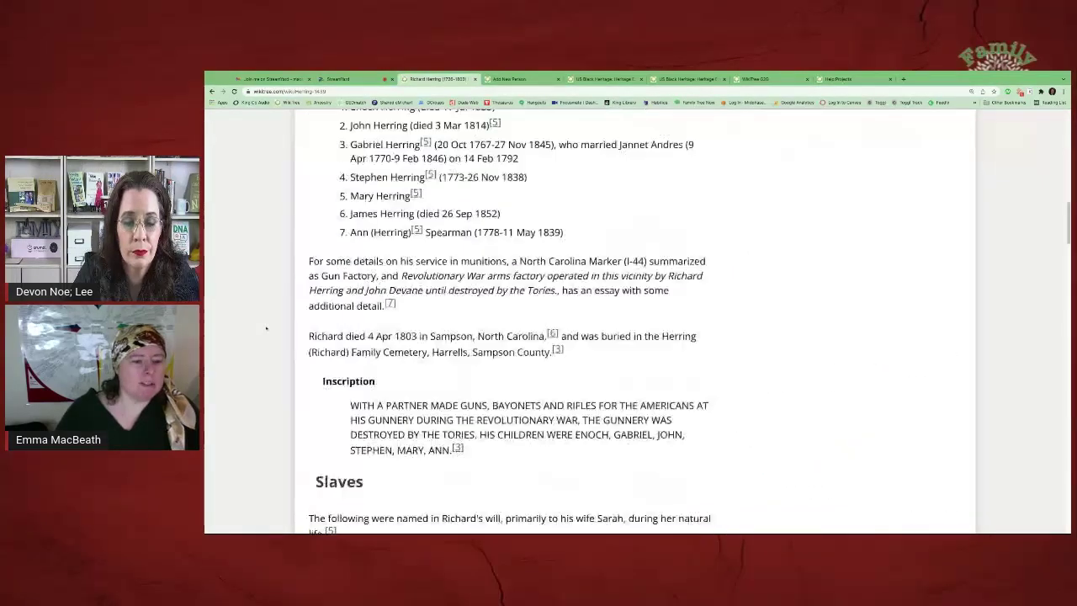
{"action": "scroll", "coordinate": [266, 331], "scroll_direction": "down", "scroll_amount": 10}
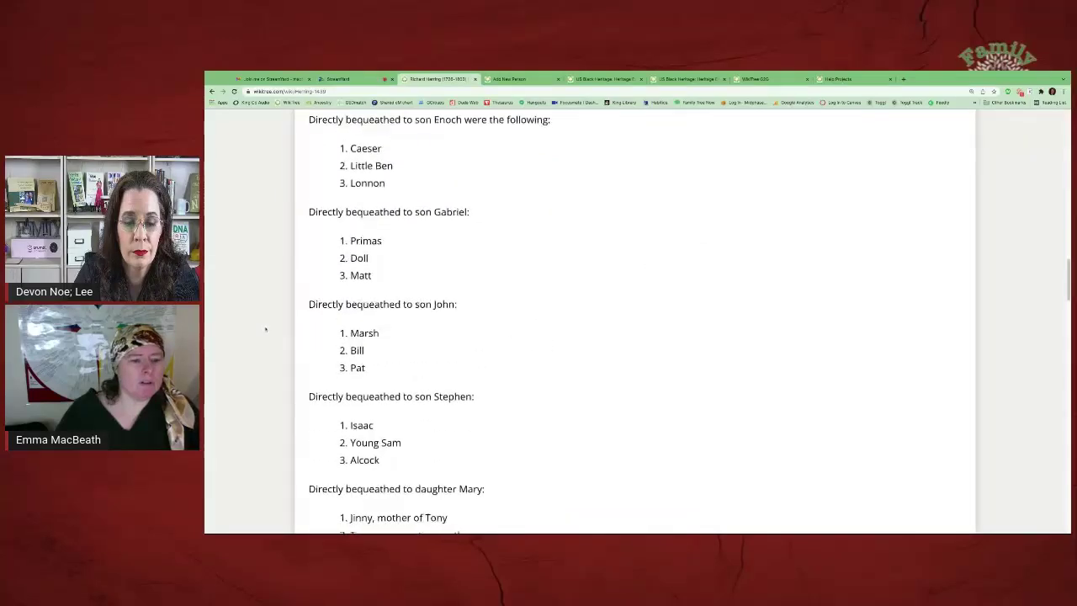
{"action": "scroll", "coordinate": [265, 331], "scroll_direction": "down", "scroll_amount": 8}
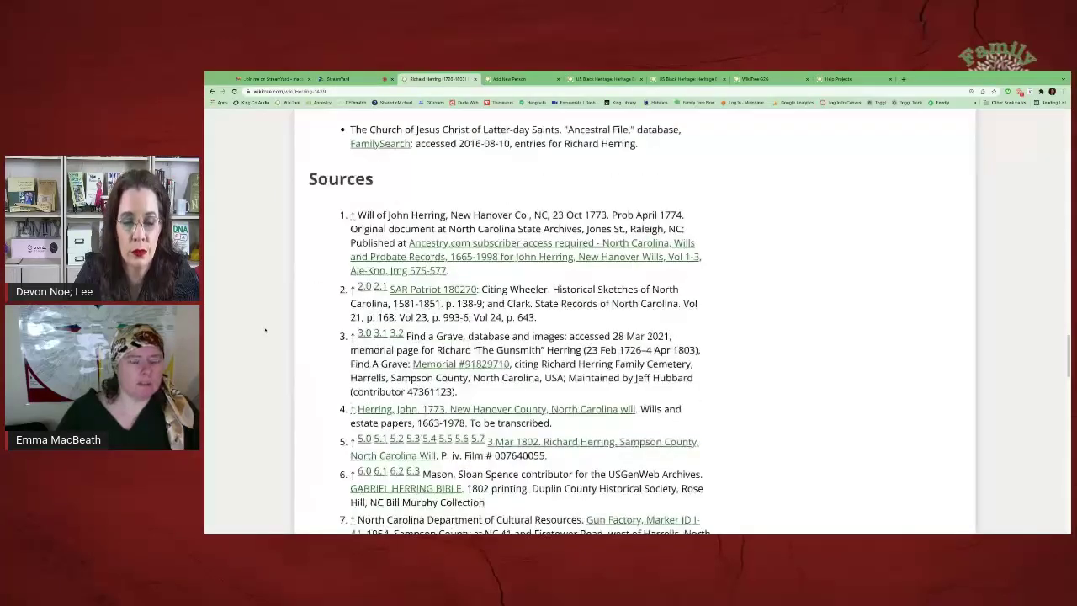
{"action": "scroll", "coordinate": [297, 334], "scroll_direction": "down", "scroll_amount": 2}
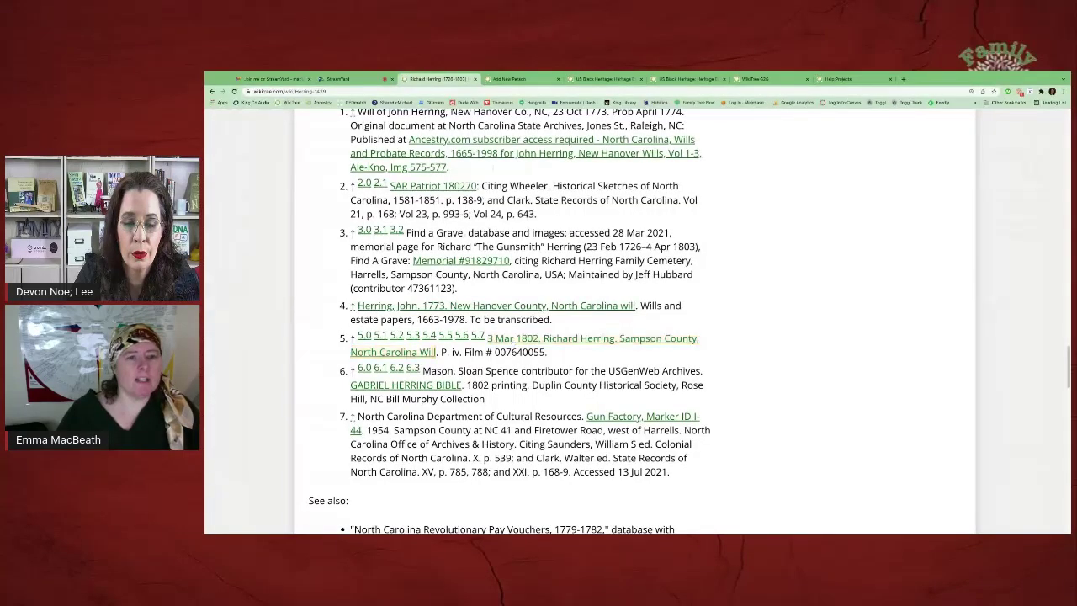
In the new person form, enter the will's date as the birth date, mark it before this date, and set the gender to Male
{"action": "left_click", "coordinate": [515, 79]}
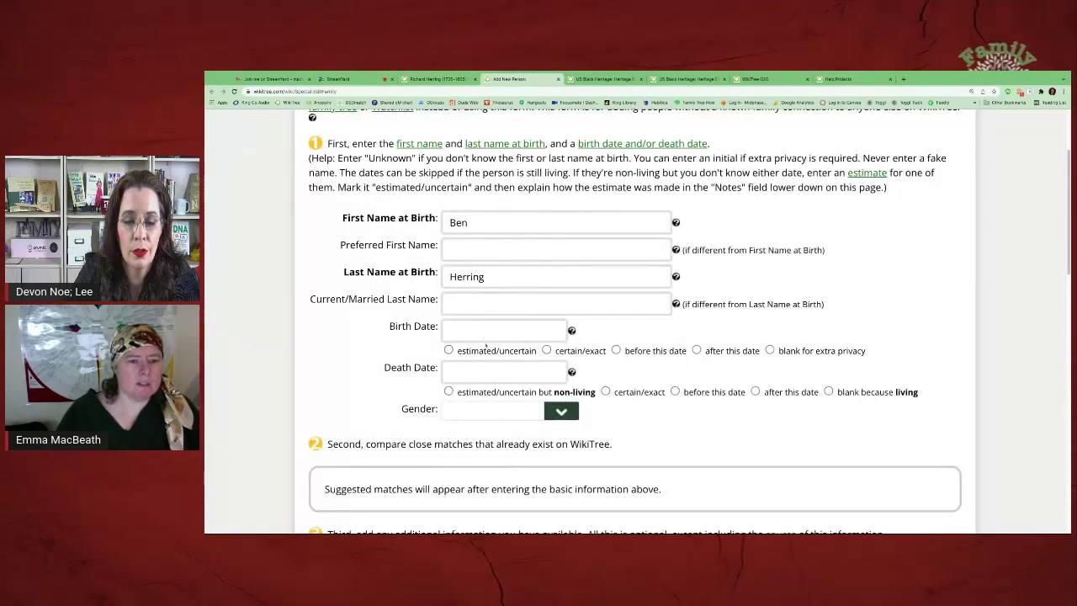
{"action": "left_click", "coordinate": [487, 332]}
{"action": "type", "text": "3 Mar 1802"}
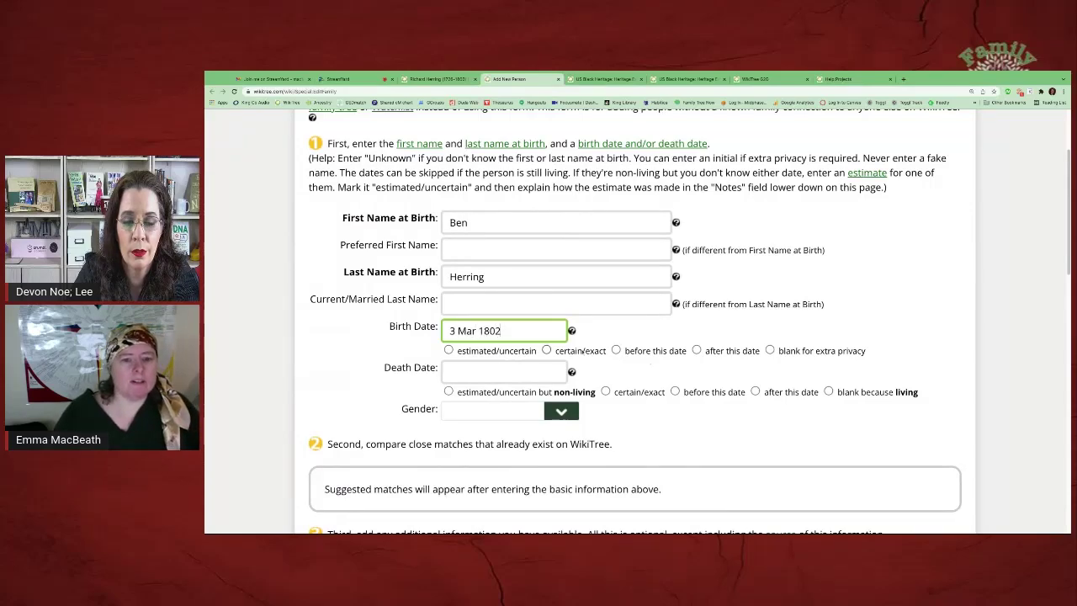
{"action": "left_click", "coordinate": [615, 350]}
{"action": "scroll", "coordinate": [635, 319], "scroll_direction": "down", "scroll_amount": 1}
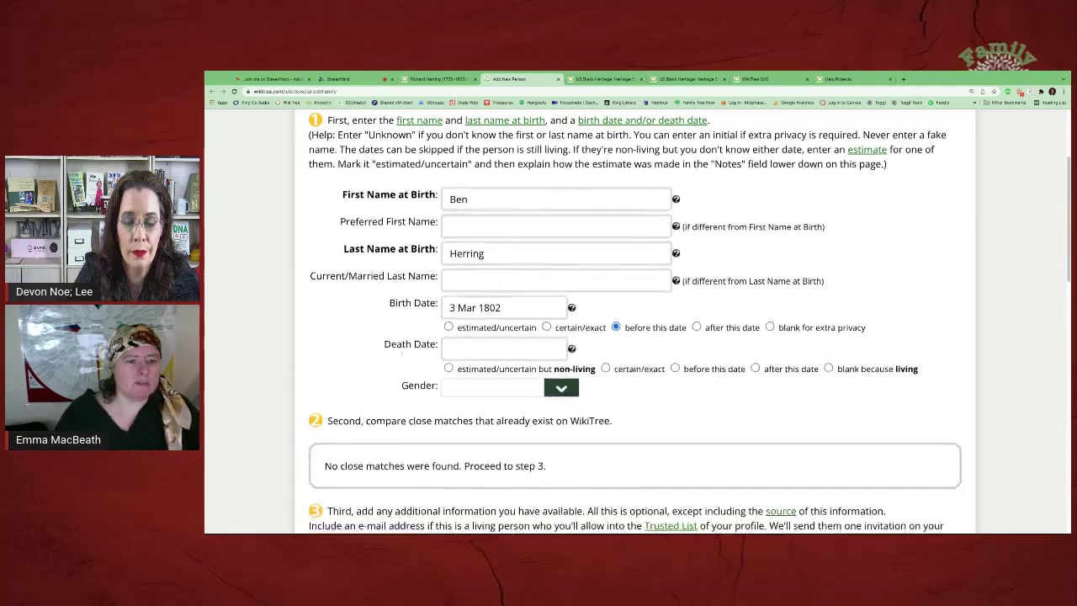
{"action": "left_click", "coordinate": [479, 389]}
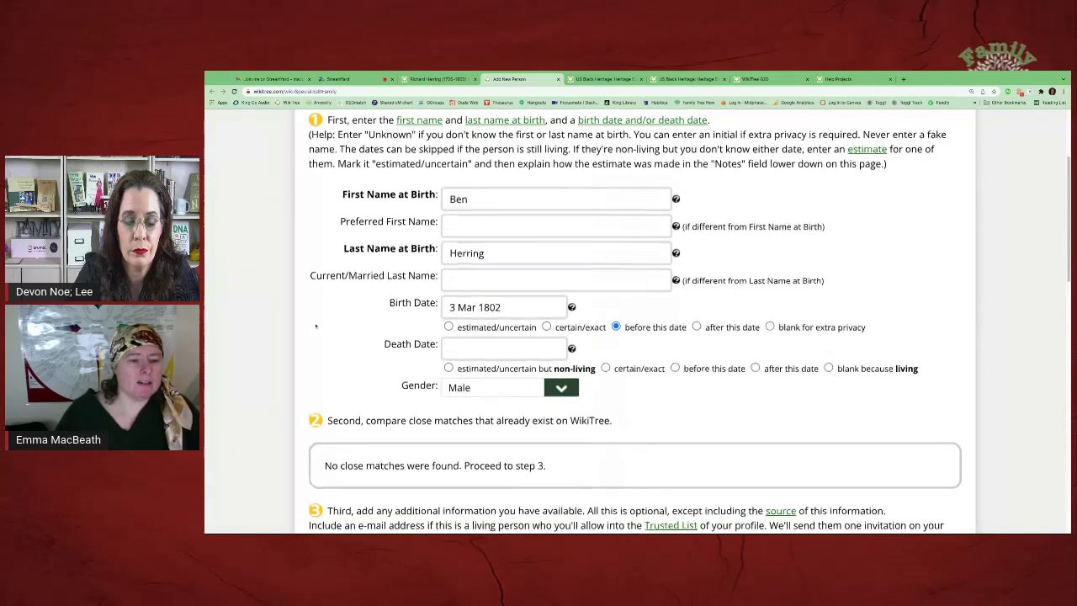
Enter North Carolina as the birth location in the additional information section
{"action": "scroll", "coordinate": [490, 346], "scroll_direction": "down", "scroll_amount": 5}
{"action": "left_click", "coordinate": [406, 336]}
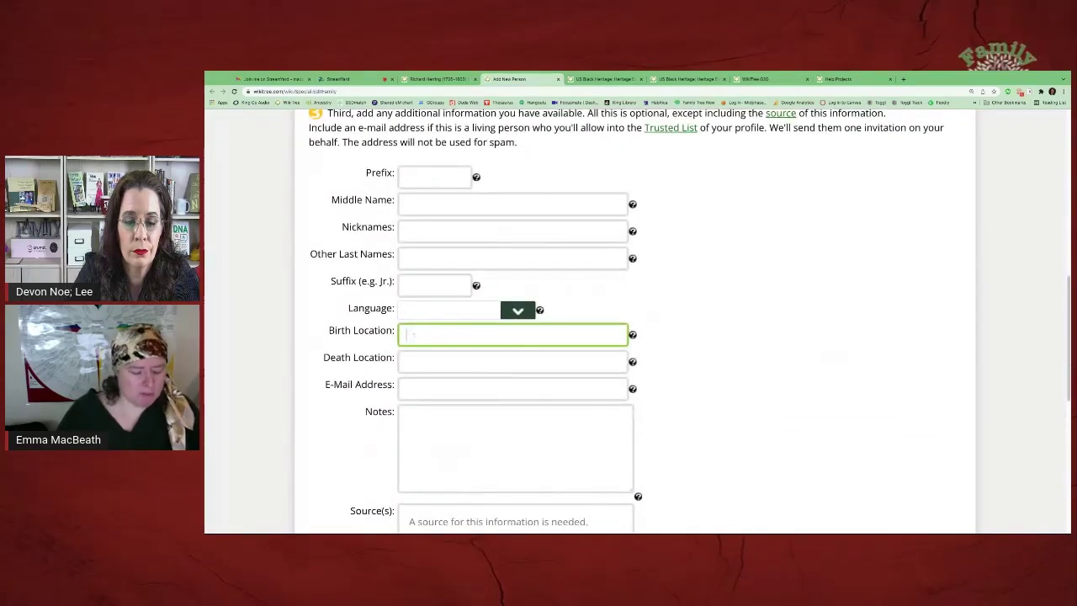
{"action": "type", "text": "Nort"}
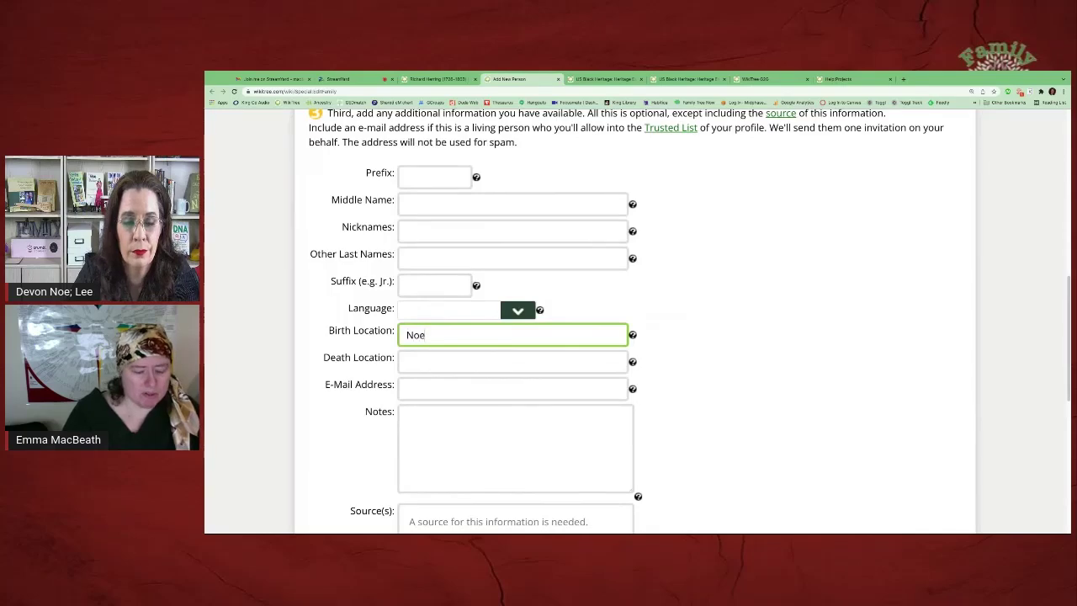
{"action": "type", "text": "h Carolina"}
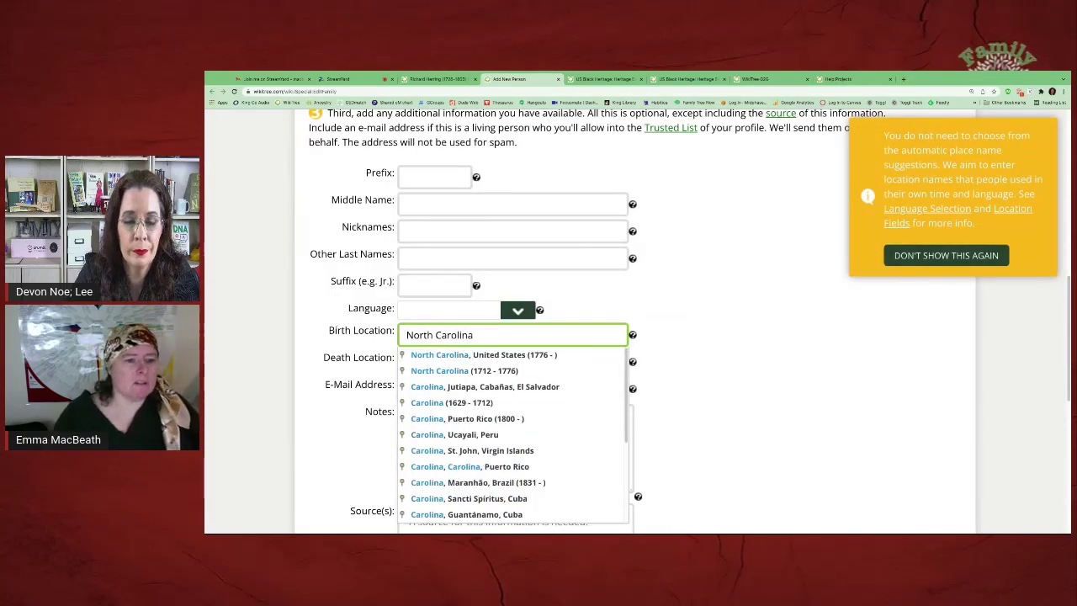
{"action": "key", "text": "Tab"}
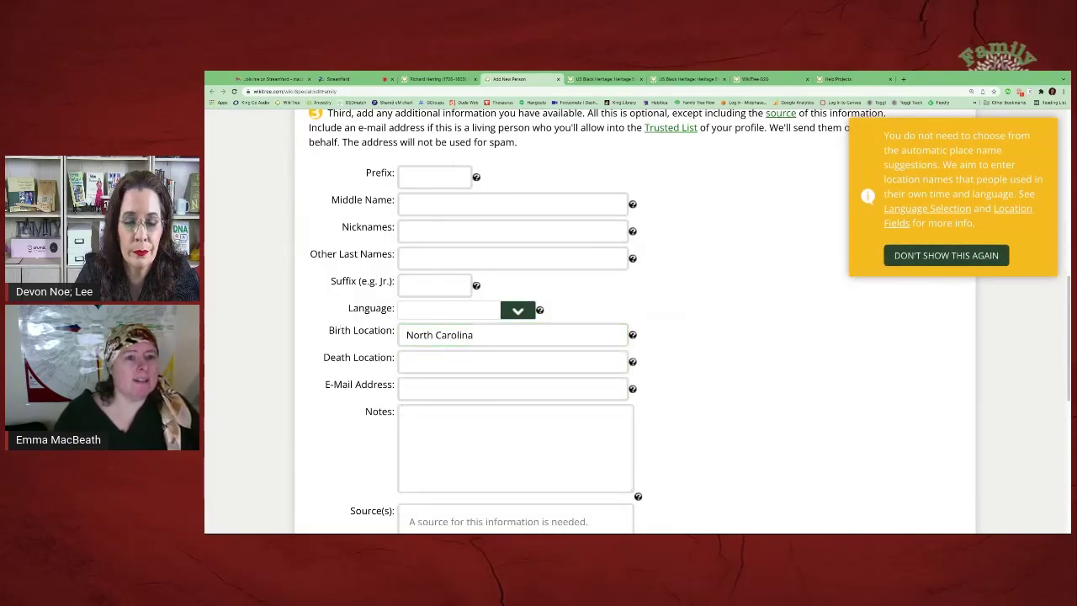
Open the slaveholder's profile for editing and copy the 1773 New Hanover County will citation from its biography text
{"action": "key", "text": "ctrl+shift+Tab"}
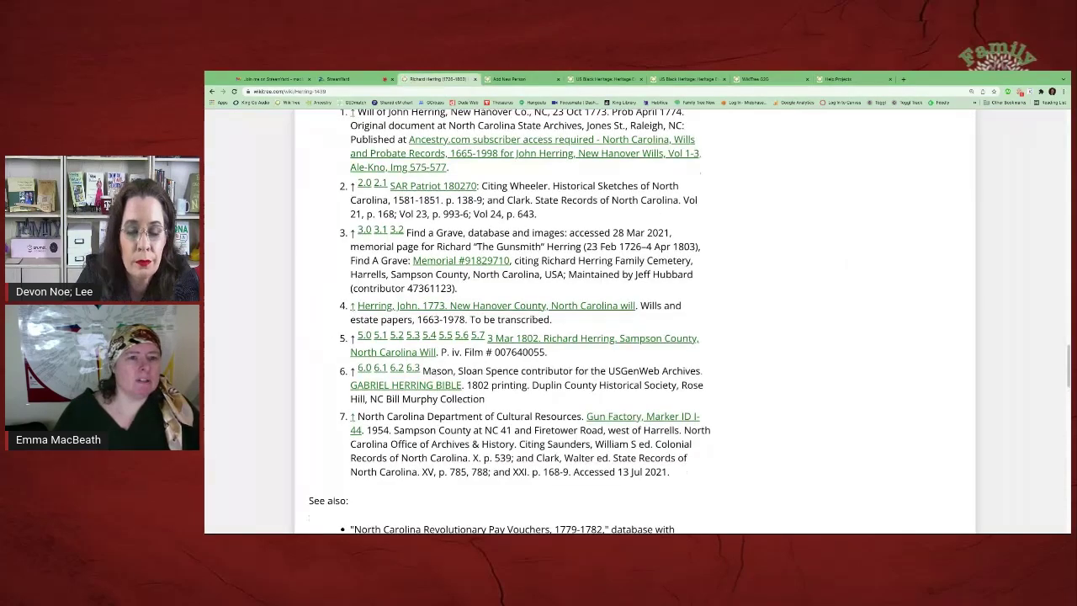
{"action": "scroll", "coordinate": [504, 336], "scroll_direction": "up", "scroll_amount": 3}
{"action": "scroll", "coordinate": [505, 337], "scroll_direction": "up", "scroll_amount": 3}
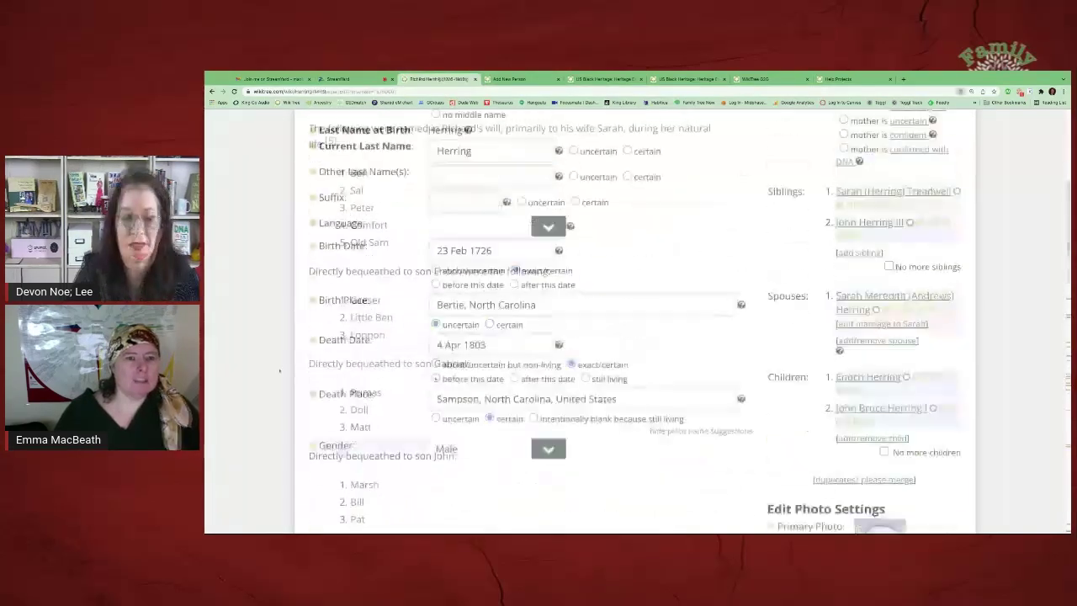
{"action": "scroll", "coordinate": [278, 370], "scroll_direction": "up", "scroll_amount": 6}
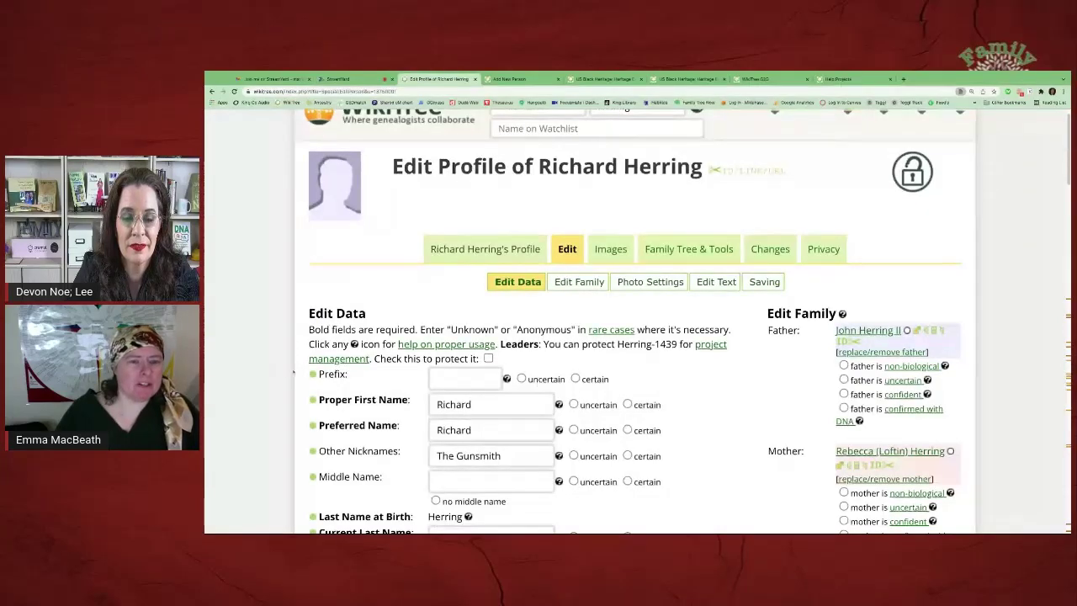
{"action": "scroll", "coordinate": [295, 373], "scroll_direction": "down", "scroll_amount": 3}
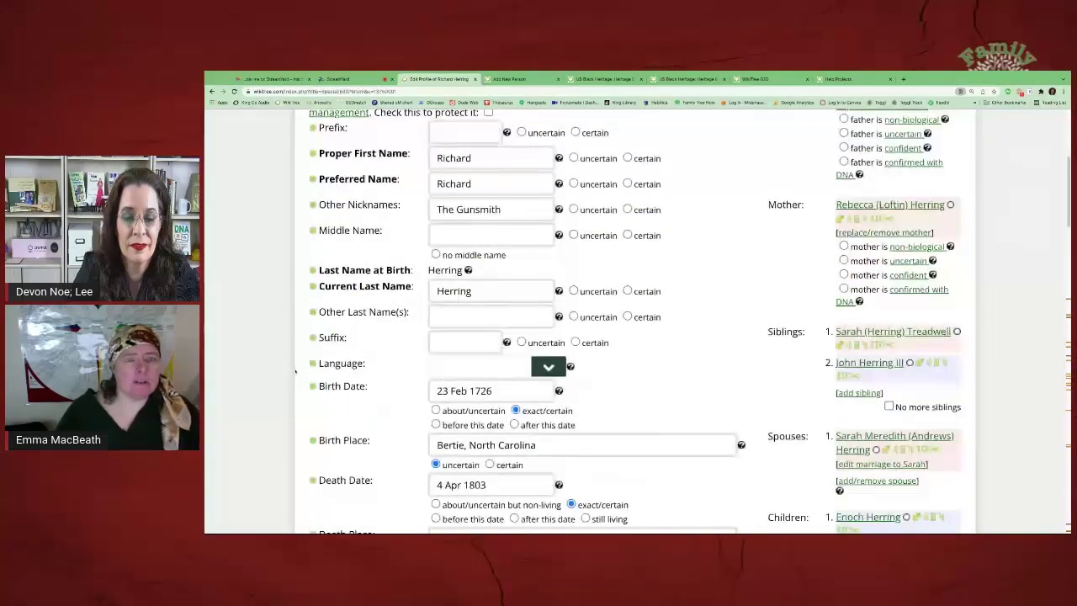
{"action": "scroll", "coordinate": [295, 372], "scroll_direction": "down", "scroll_amount": 8}
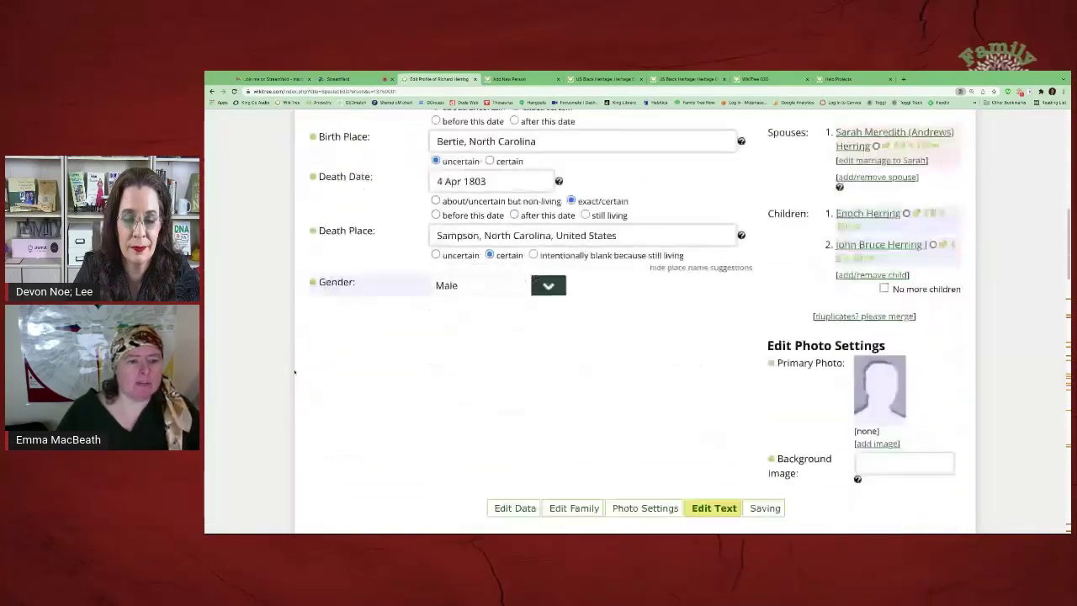
{"action": "scroll", "coordinate": [295, 373], "scroll_direction": "down", "scroll_amount": 2}
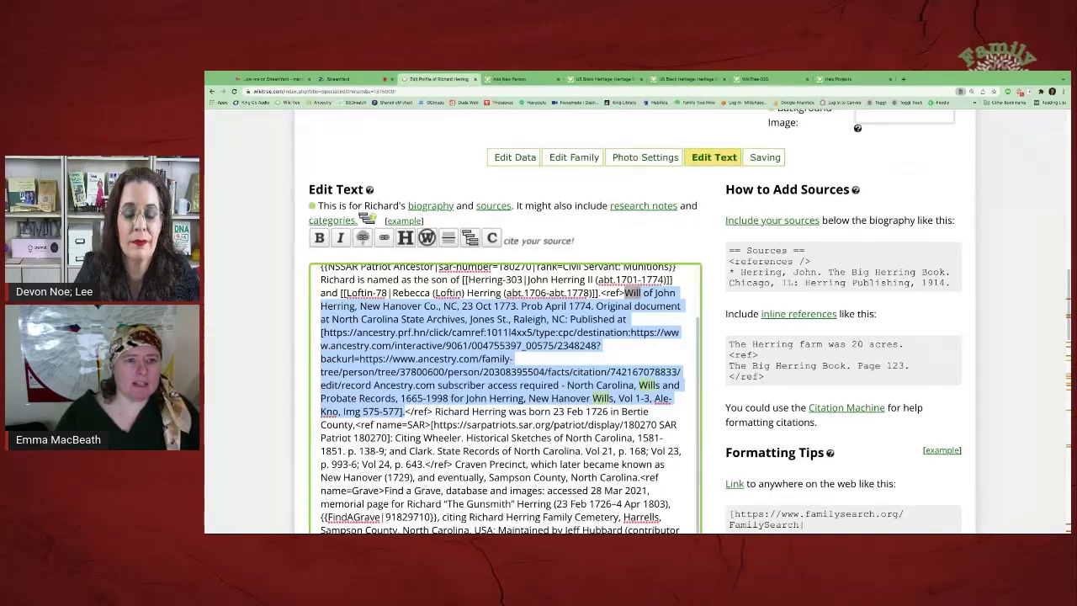
Paste the copied will citation as the source in the new person form and add the new person
{"action": "left_click", "coordinate": [509, 78]}
{"action": "scroll", "coordinate": [370, 371], "scroll_direction": "down", "scroll_amount": 3}
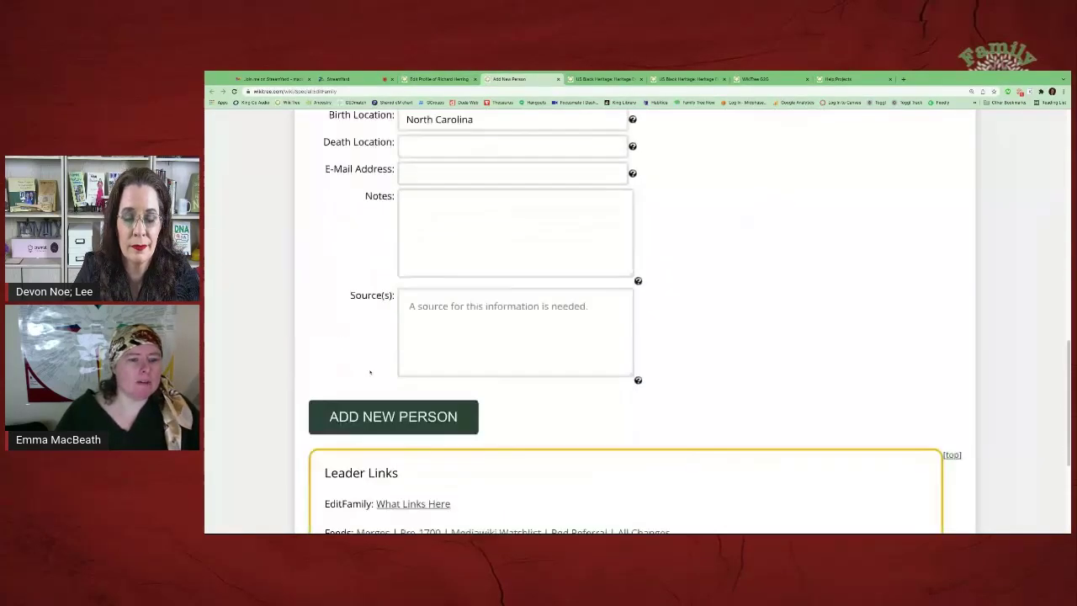
{"action": "left_click", "coordinate": [446, 318]}
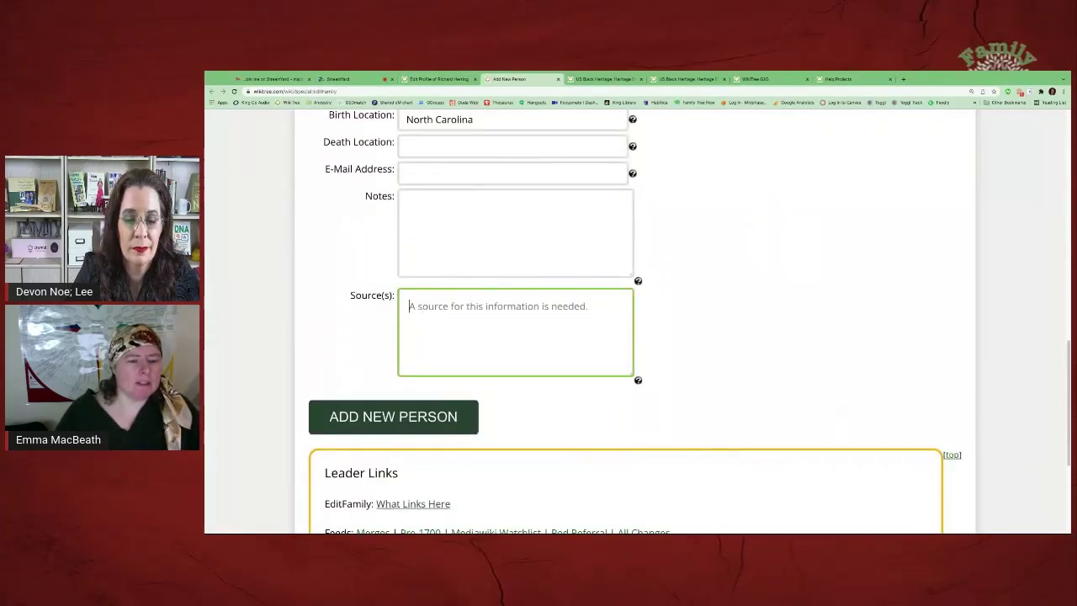
{"action": "key", "text": "ctrl+v"}
{"action": "scroll", "coordinate": [515, 332], "scroll_direction": "up", "scroll_amount": 5}
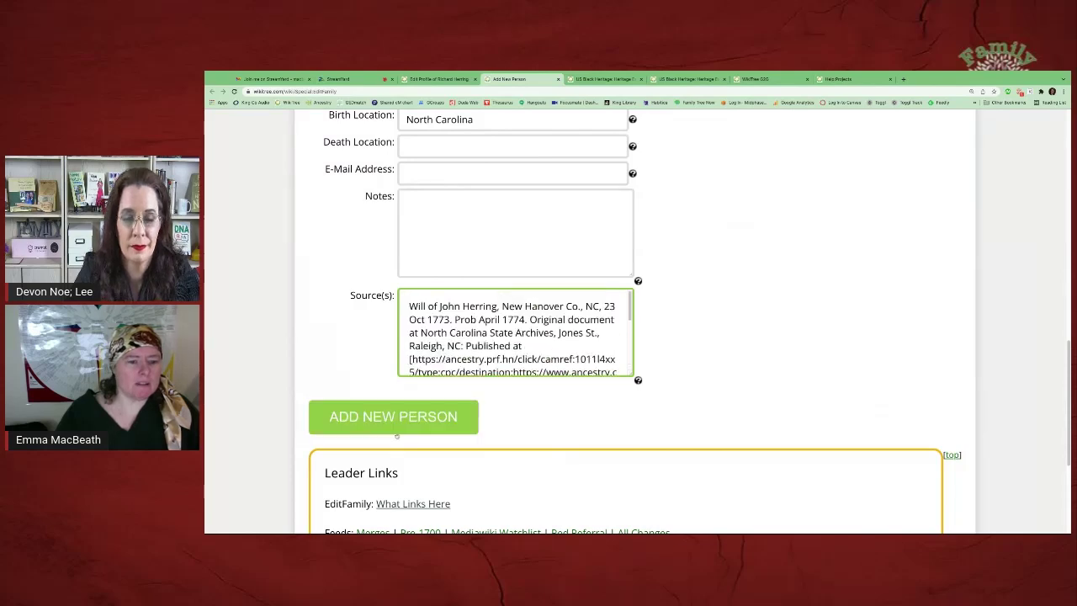
{"action": "left_click", "coordinate": [390, 426]}
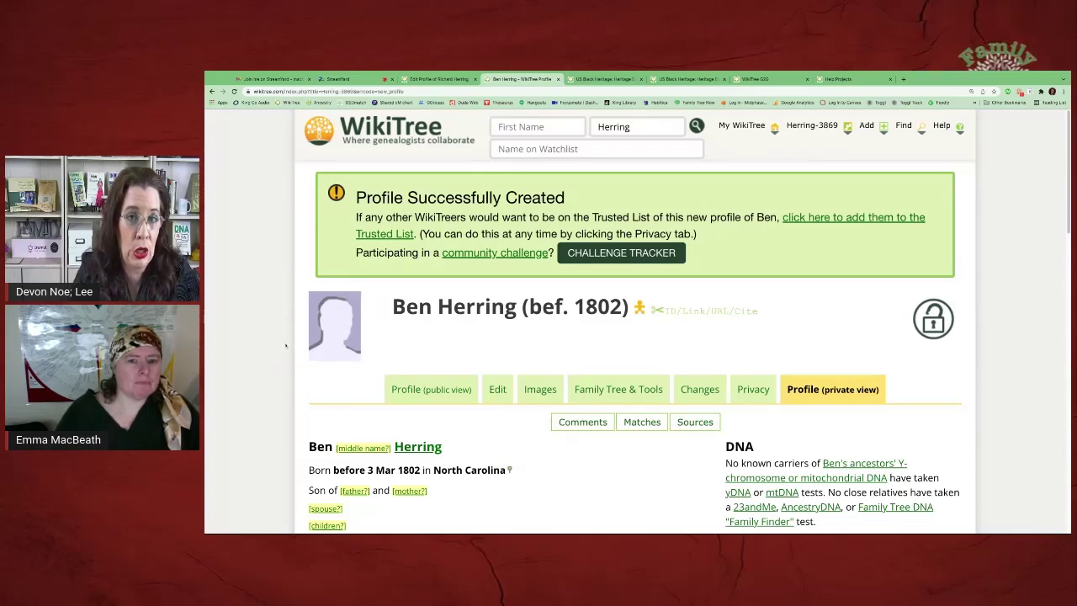
Open the new profile for editing and insert {{African-American Sticker}} on a new line below the Biography heading
{"action": "scroll", "coordinate": [285, 345], "scroll_direction": "down", "scroll_amount": 3}
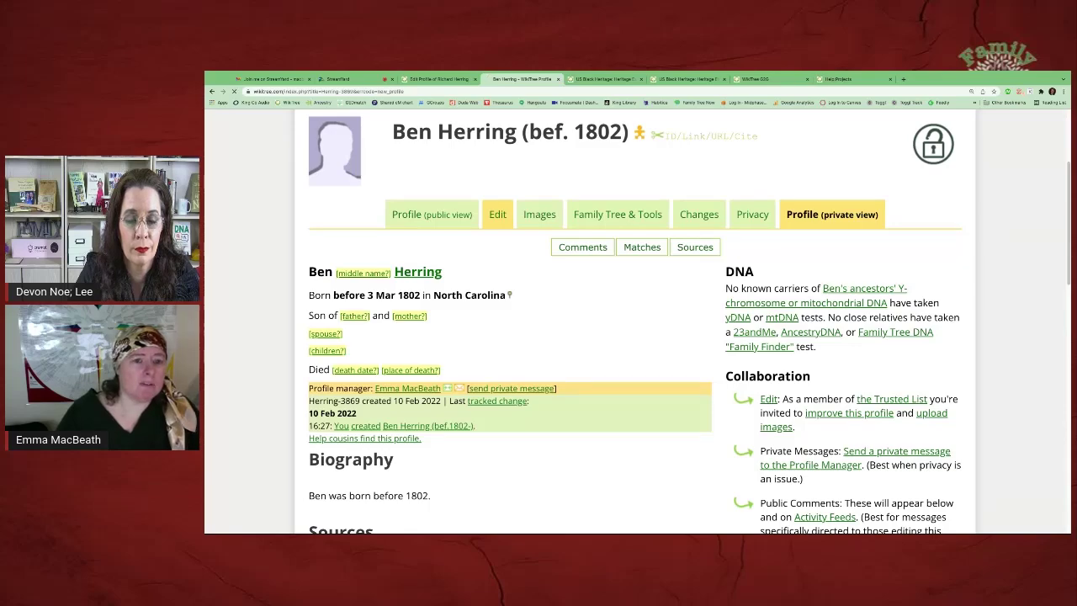
{"action": "scroll", "coordinate": [589, 320], "scroll_direction": "down", "scroll_amount": 3}
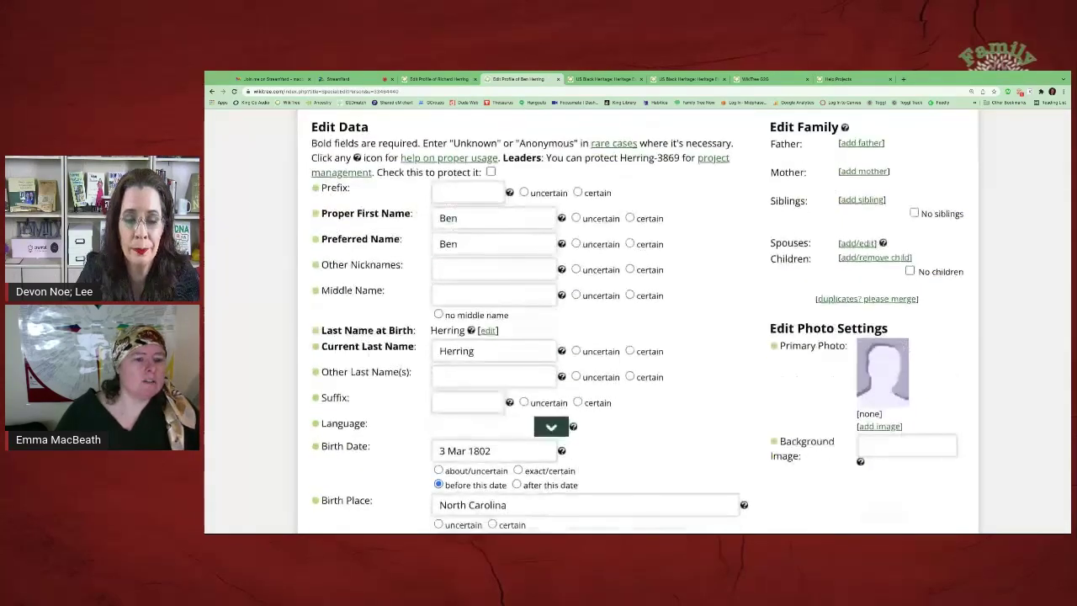
{"action": "scroll", "coordinate": [589, 337], "scroll_direction": "down", "scroll_amount": 10}
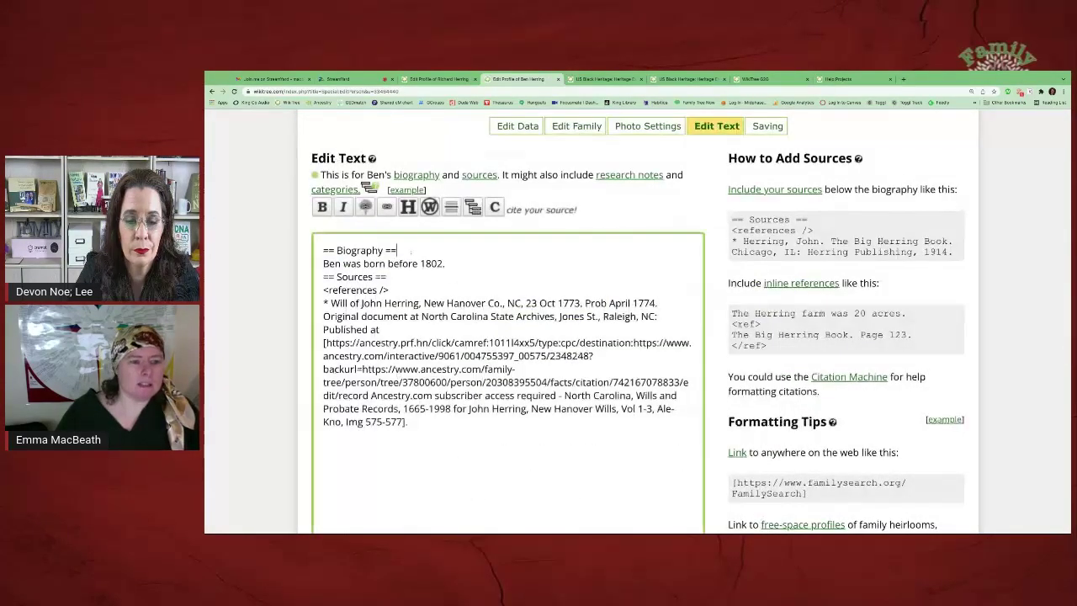
{"action": "key", "text": "Return"}
{"action": "type", "text": "{{"}
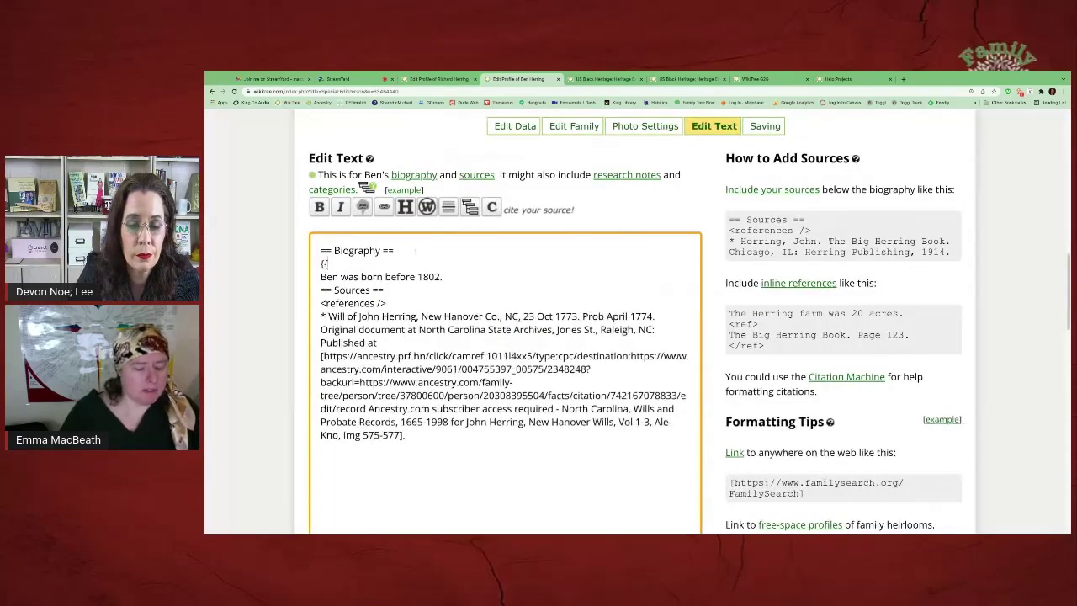
{"action": "type", "text": "African-American Sticker}}"}
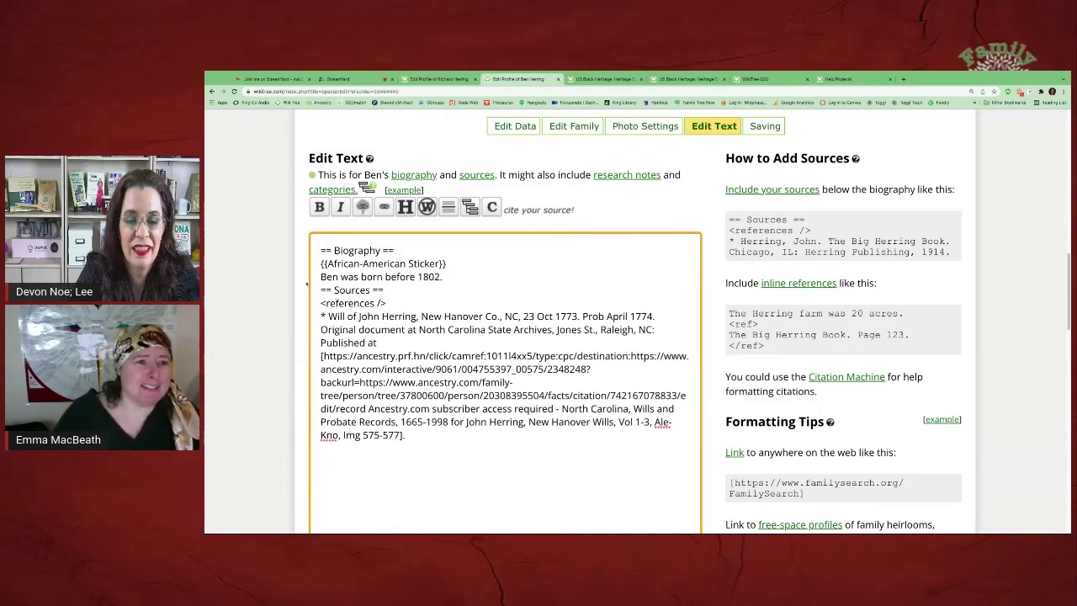
Enlarge the page and preview the edited biography to check how the sticker is displayed
{"action": "key", "text": "ctrl+plus"}
{"action": "key", "text": "ctrl+plus"}
{"action": "key", "text": "ctrl+plus"}
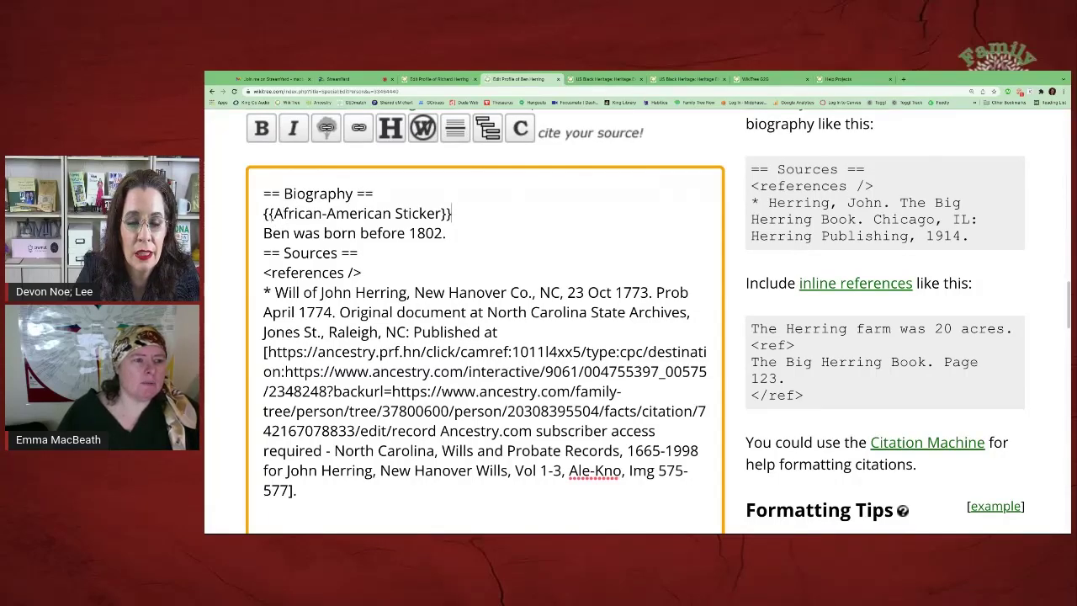
{"action": "scroll", "coordinate": [230, 334], "scroll_direction": "down", "scroll_amount": 10}
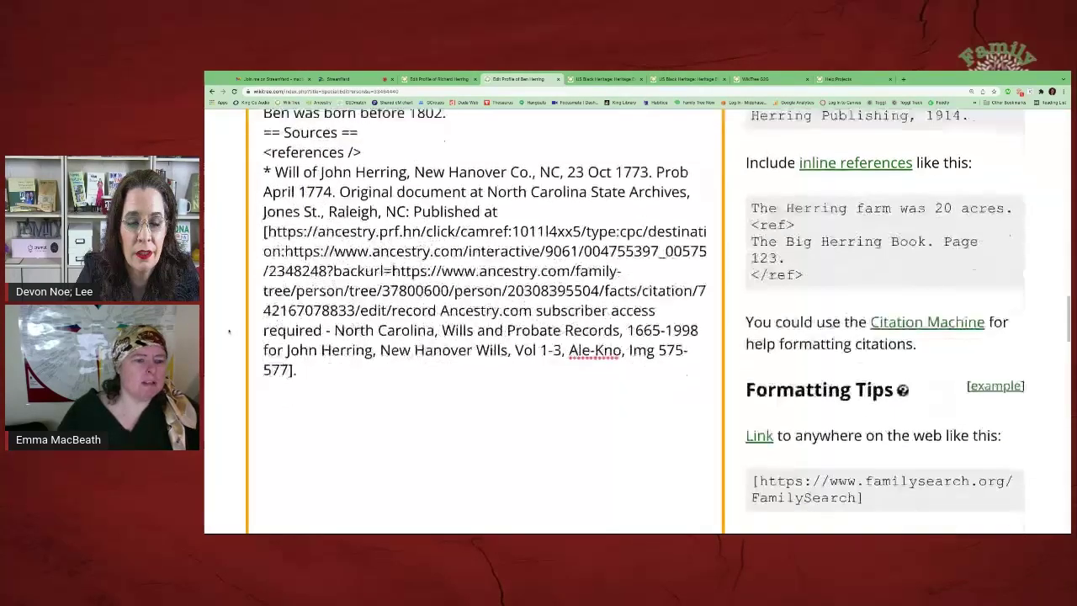
{"action": "scroll", "coordinate": [228, 330], "scroll_direction": "down", "scroll_amount": 5}
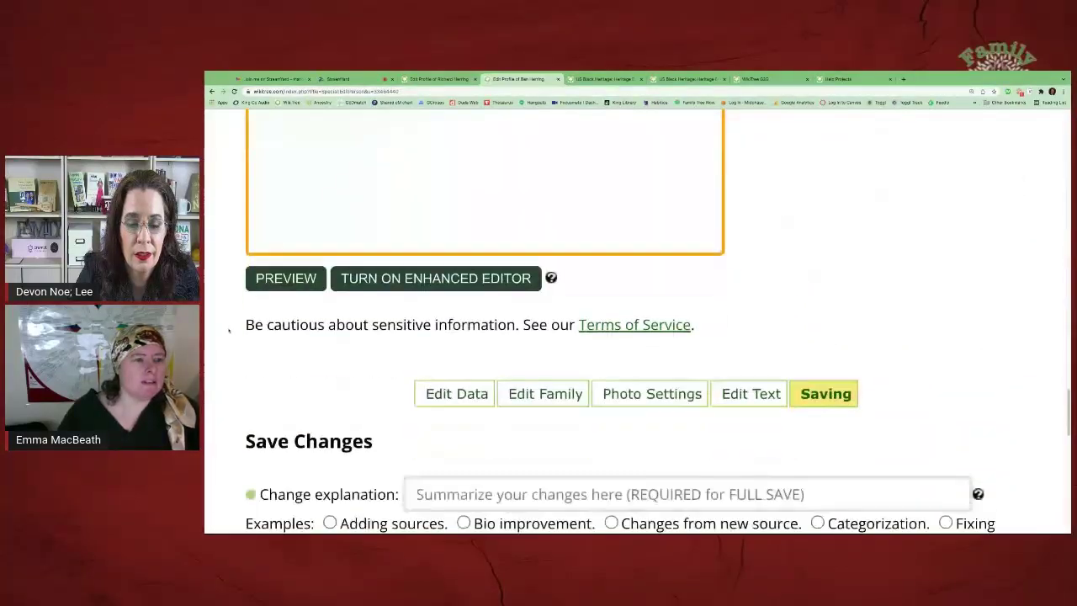
{"action": "left_click", "coordinate": [309, 267]}
{"action": "scroll", "coordinate": [244, 340], "scroll_direction": "down", "scroll_amount": 3}
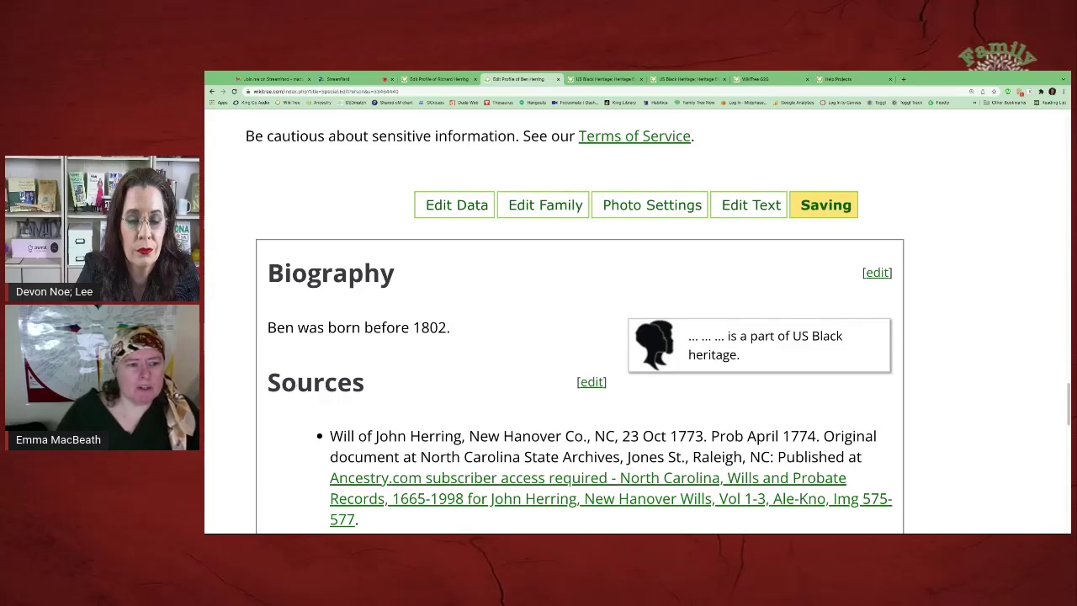
Add the USBH Heritage Exchange category to the profile's biography text using the category picker
{"action": "scroll", "coordinate": [575, 320], "scroll_direction": "up", "scroll_amount": 4}
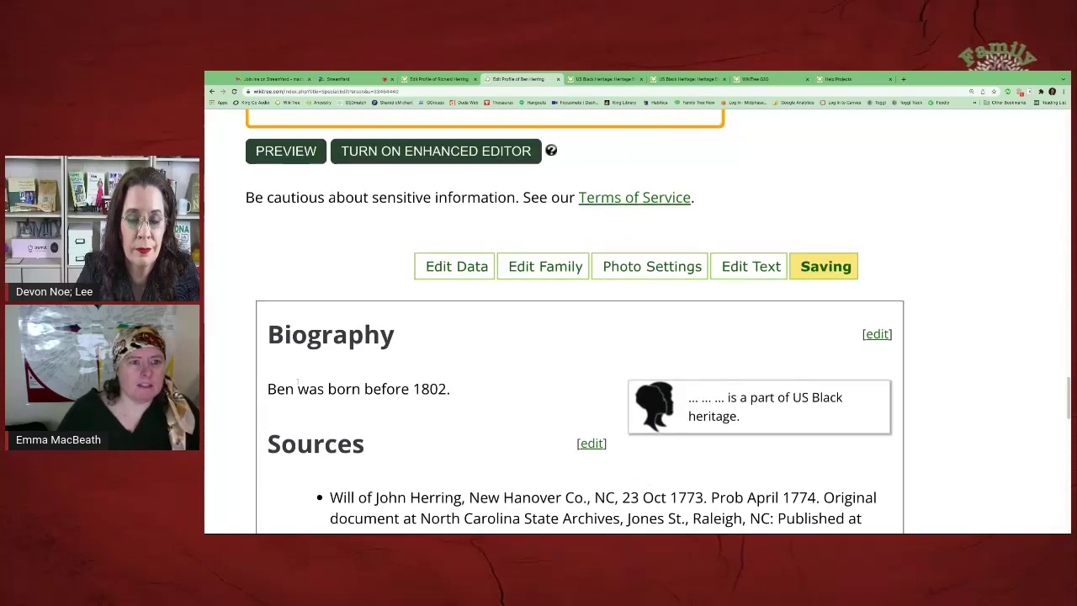
{"action": "scroll", "coordinate": [576, 320], "scroll_direction": "up", "scroll_amount": 10}
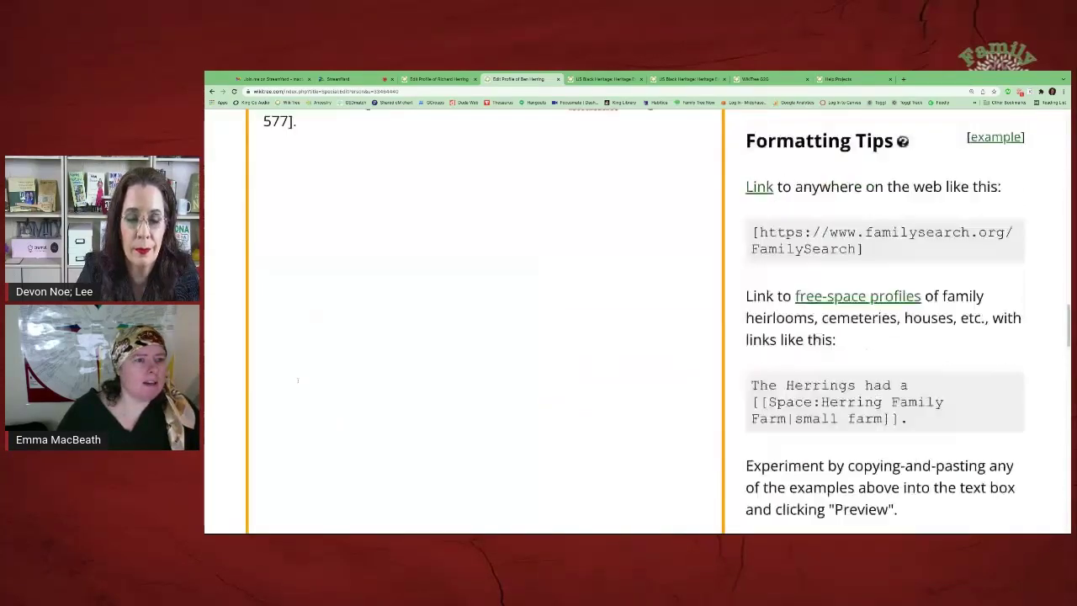
{"action": "scroll", "coordinate": [576, 320], "scroll_direction": "up", "scroll_amount": 1}
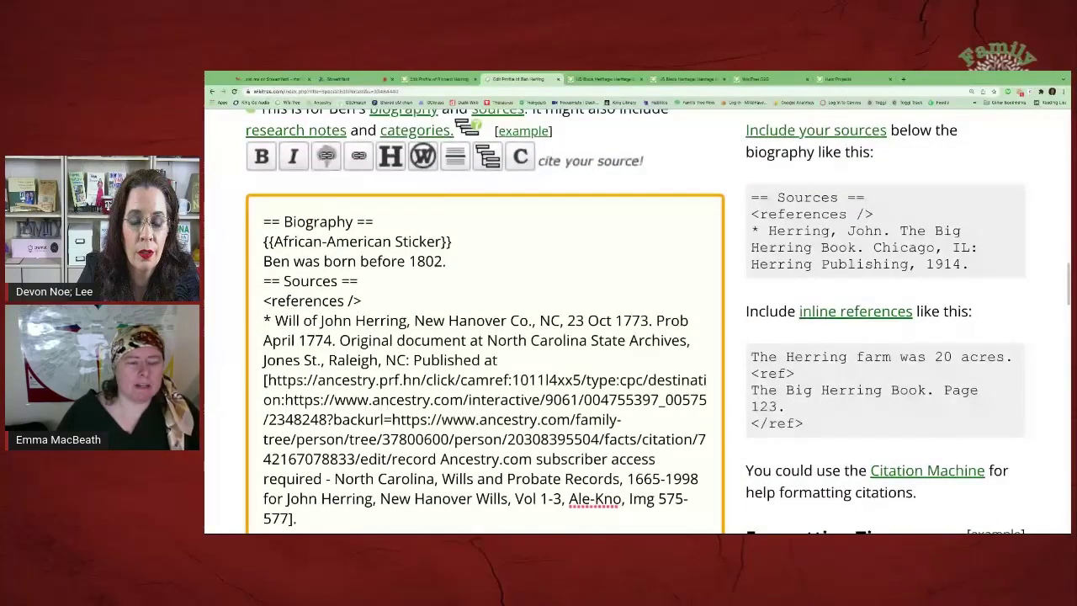
{"action": "scroll", "coordinate": [576, 320], "scroll_direction": "up", "scroll_amount": 1}
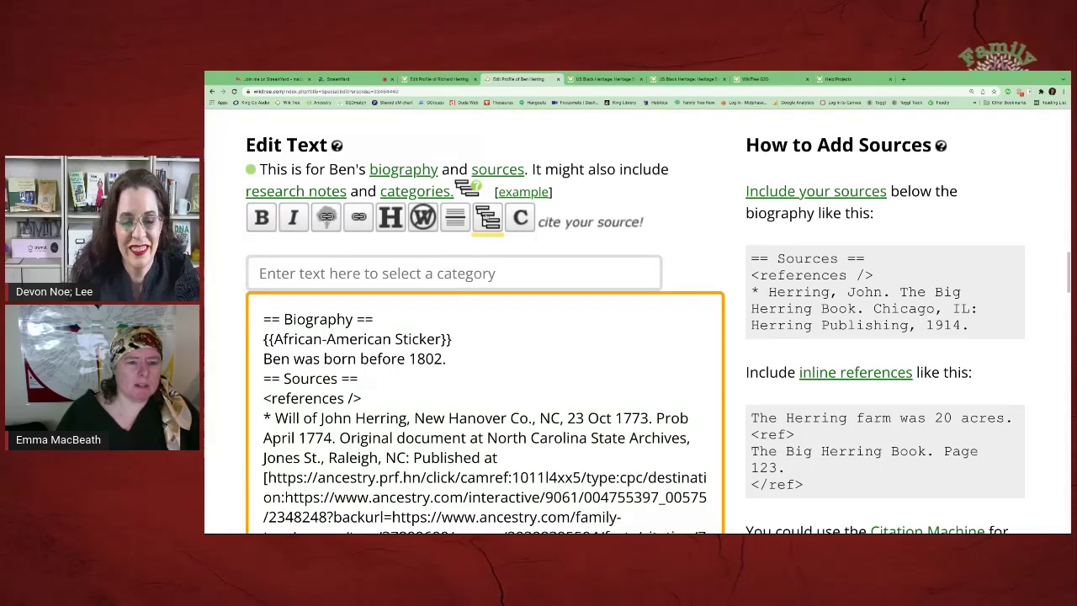
{"action": "left_click", "coordinate": [487, 218]}
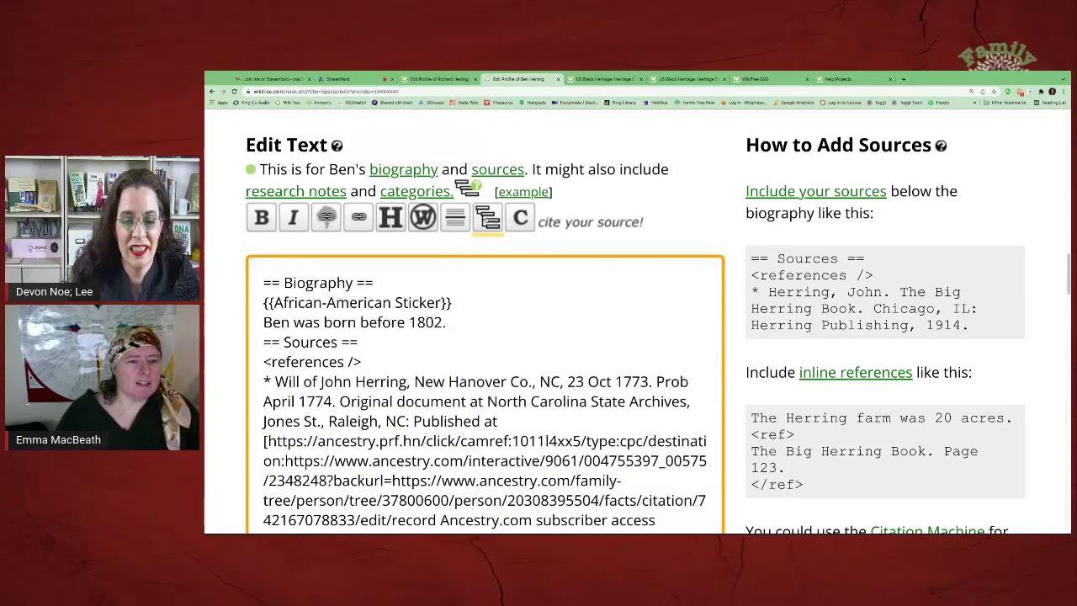
{"action": "left_click", "coordinate": [487, 218]}
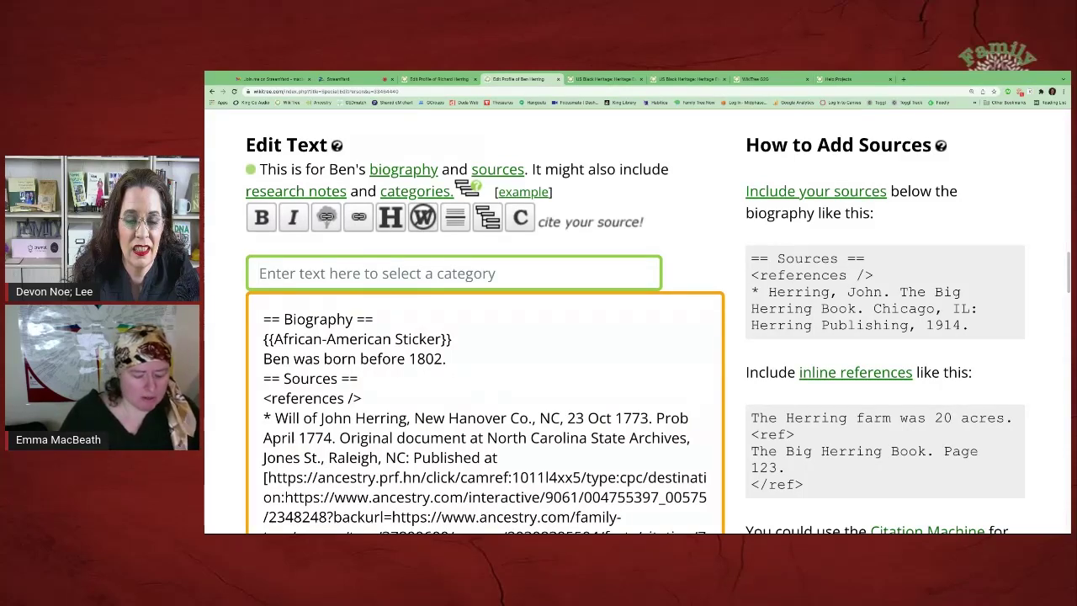
{"action": "type", "text": "USBH"}
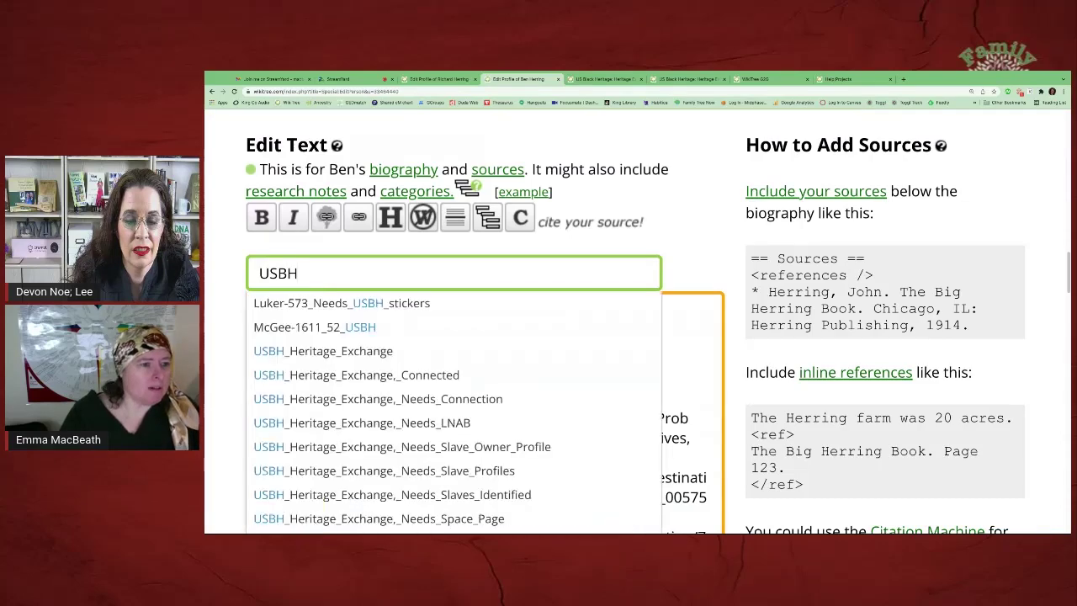
{"action": "type", "text": " Her"}
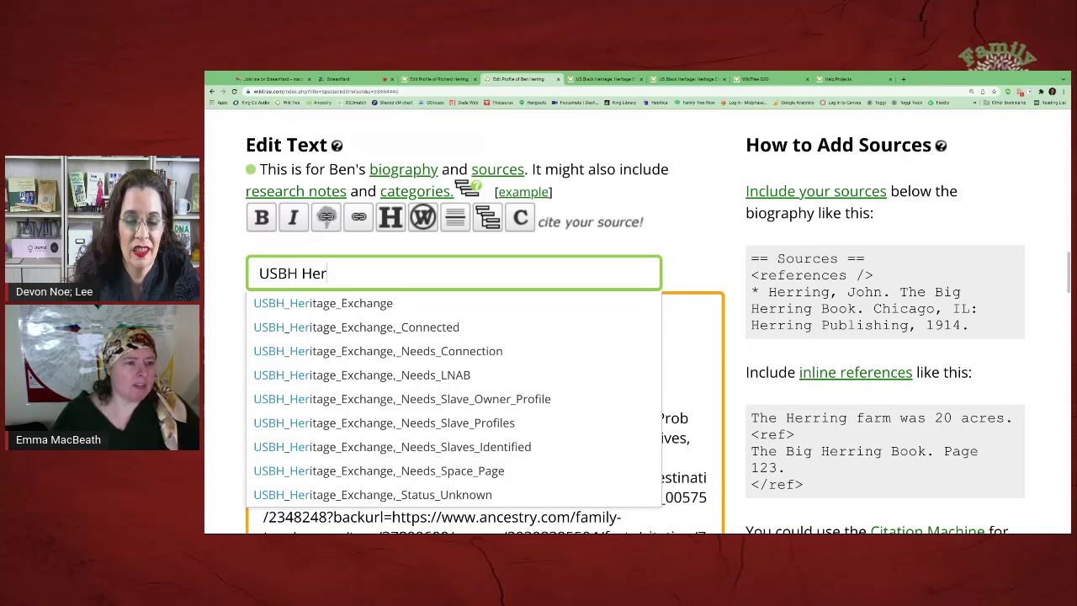
{"action": "key", "text": "Down"}
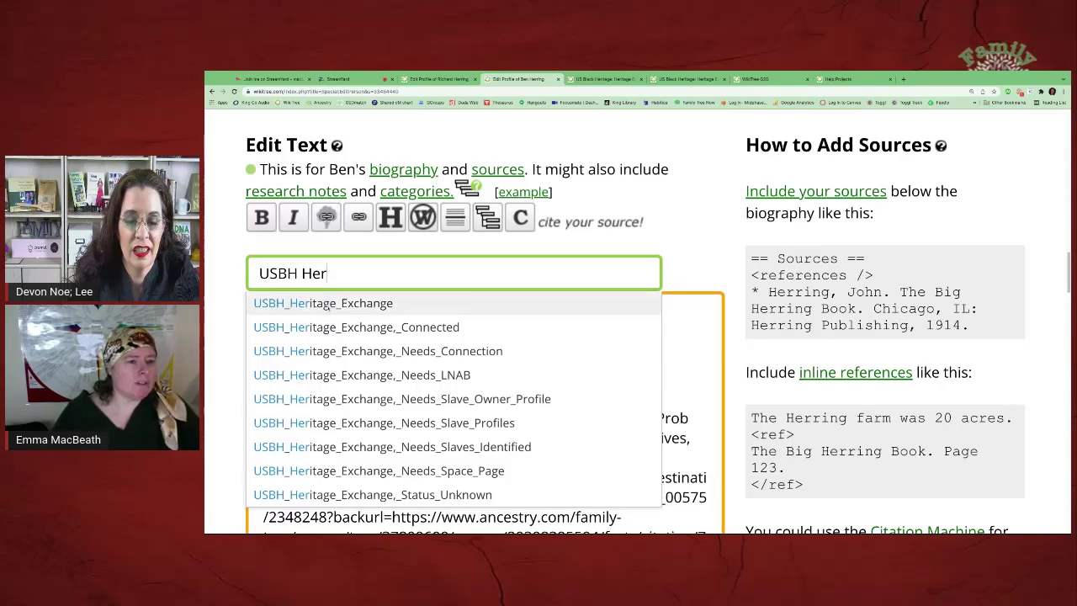
{"action": "key", "text": "Return"}
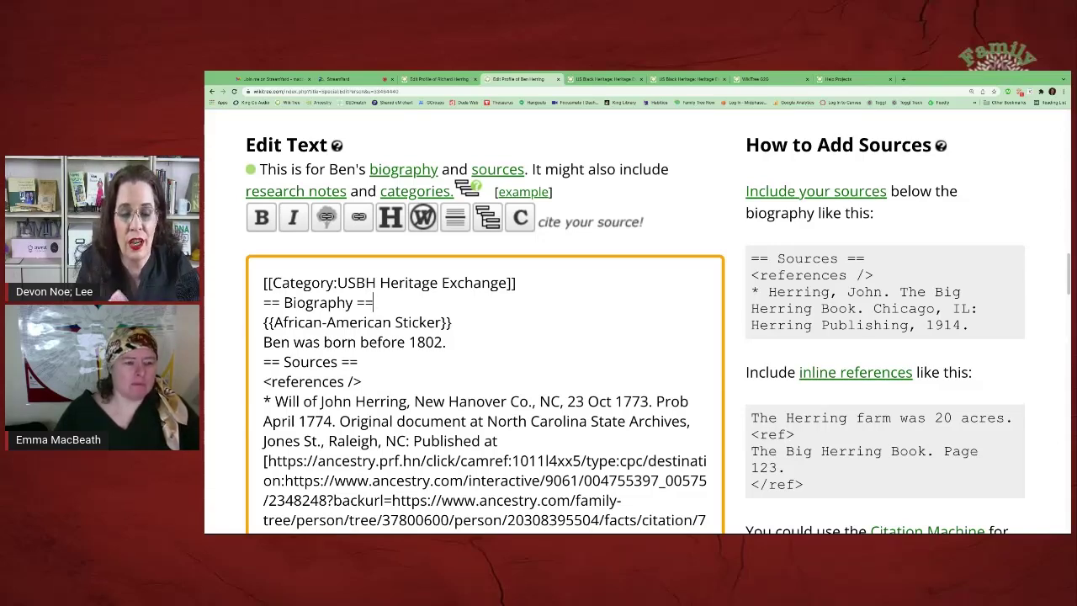
Search the category picker for "USBH her" to examine the available Heritage Exchange categories, and clear the search
{"action": "left_click", "coordinate": [487, 217]}
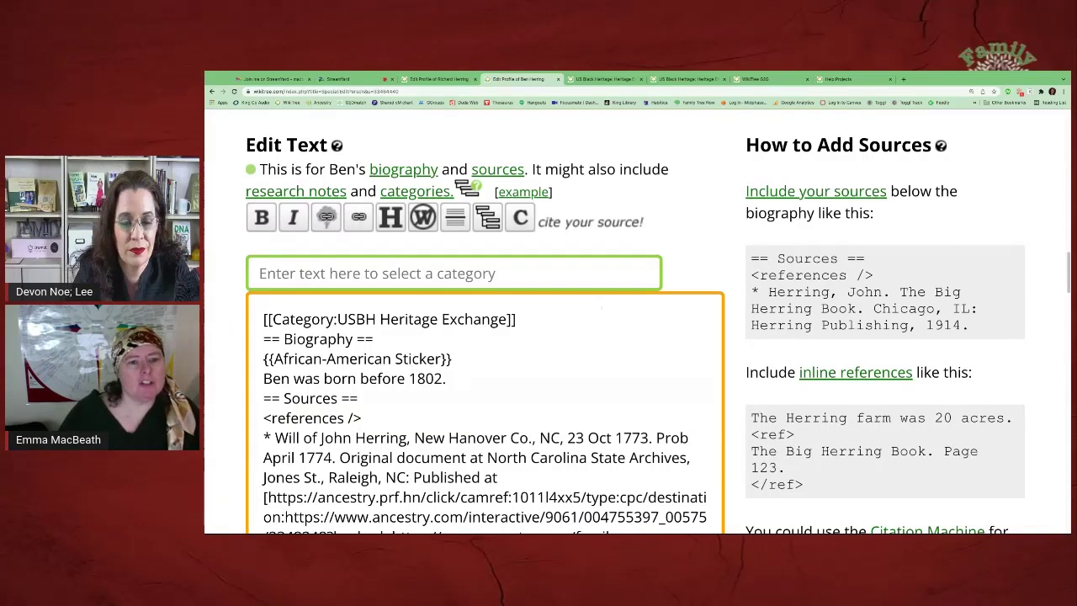
{"action": "left_click", "coordinate": [388, 273]}
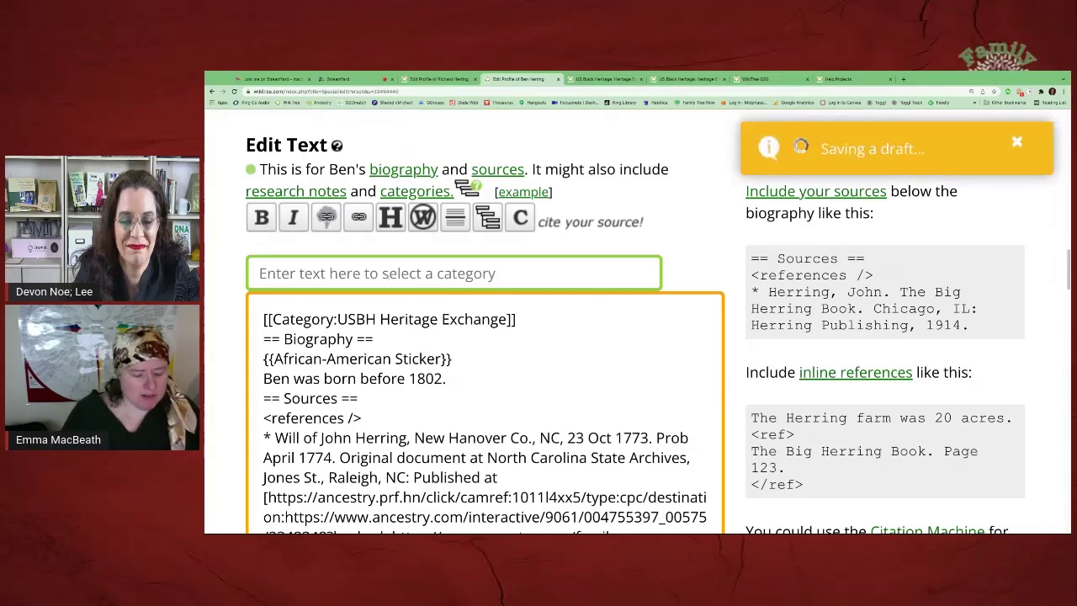
{"action": "type", "text": "USBH her"}
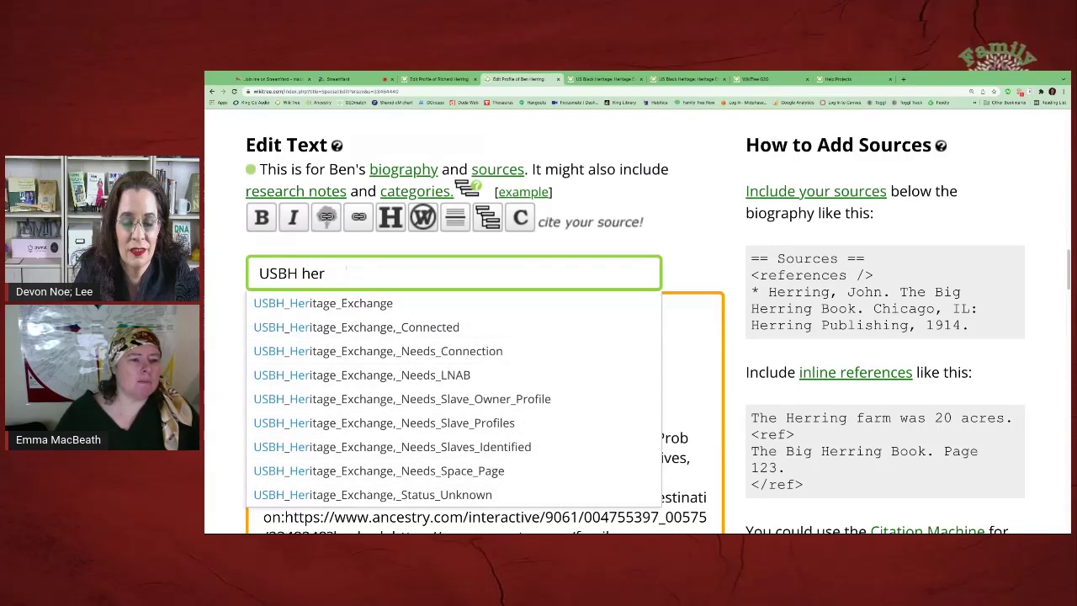
{"action": "key", "text": "ctrl+shift+Left"}
{"action": "key", "text": "ctrl+shift+Left"}
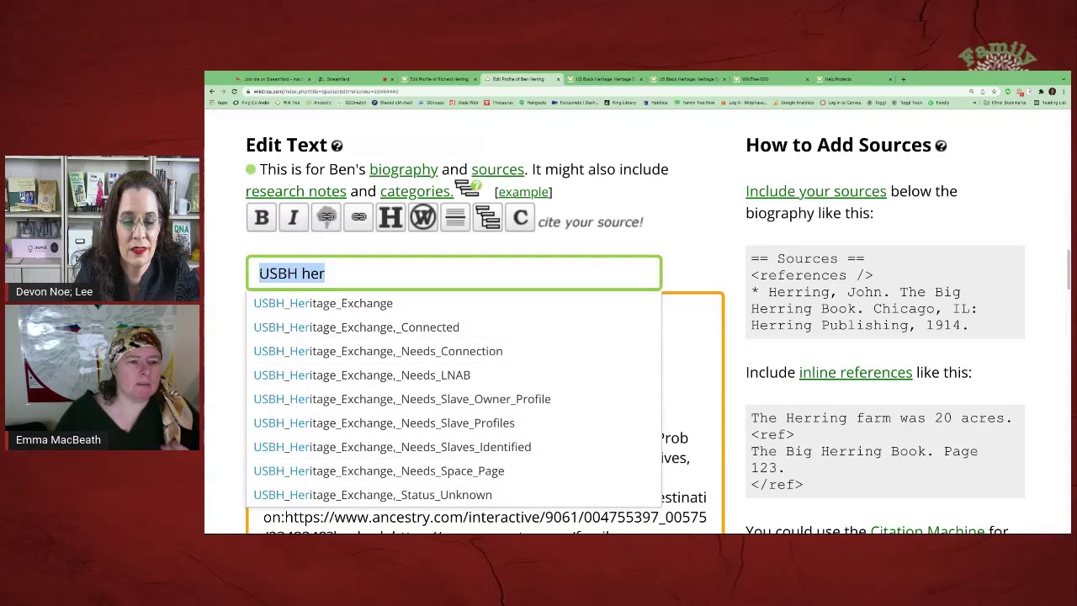
{"action": "left_click", "coordinate": [210, 286]}
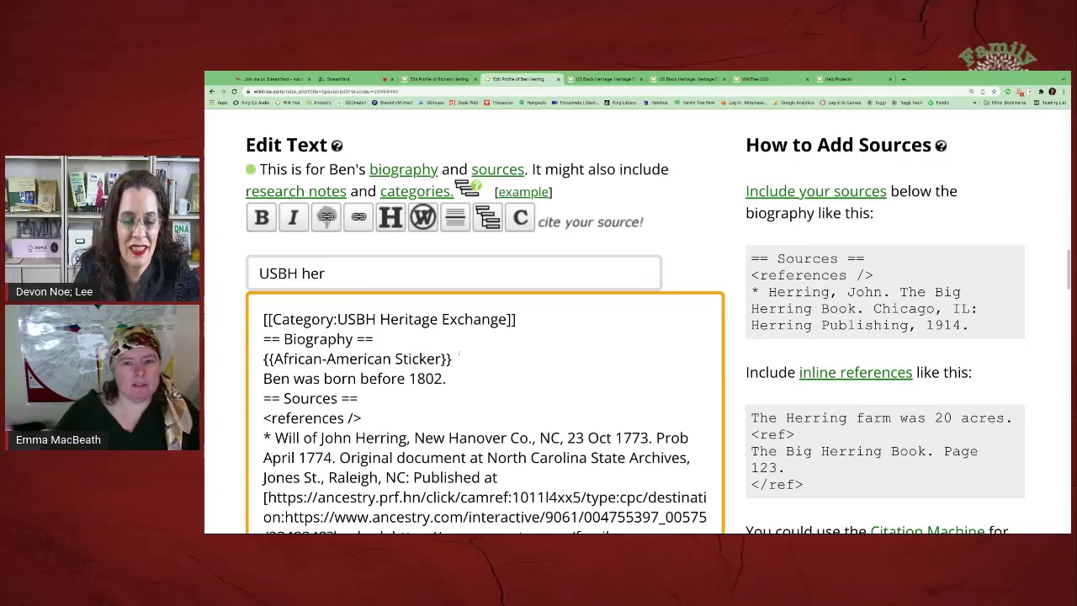
{"action": "left_click", "coordinate": [247, 277]}
{"action": "key", "text": "ctrl+a"}
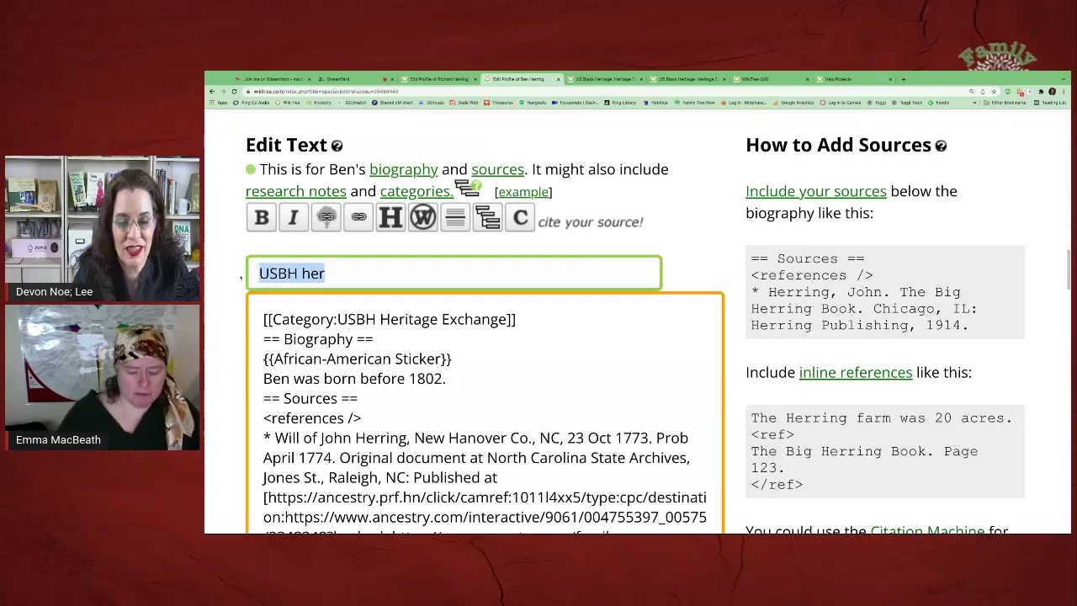
{"action": "key", "text": "BackSpace"}
{"action": "left_click", "coordinate": [241, 329]}
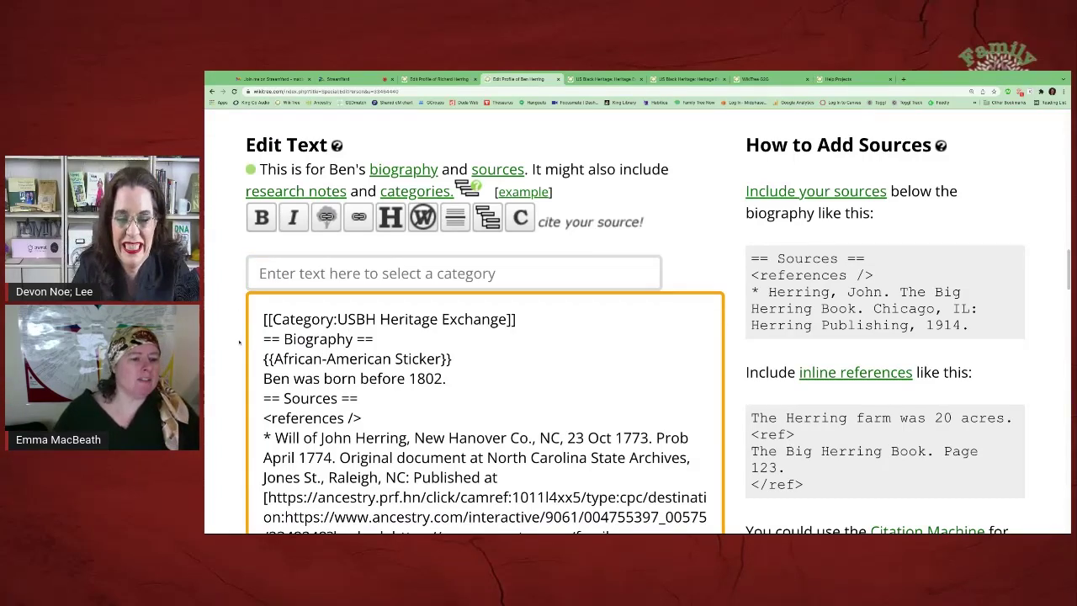
Commit the profile changes with a full save, using "Bio improvement" as the change explanation
{"action": "scroll", "coordinate": [239, 341], "scroll_direction": "down", "scroll_amount": 5}
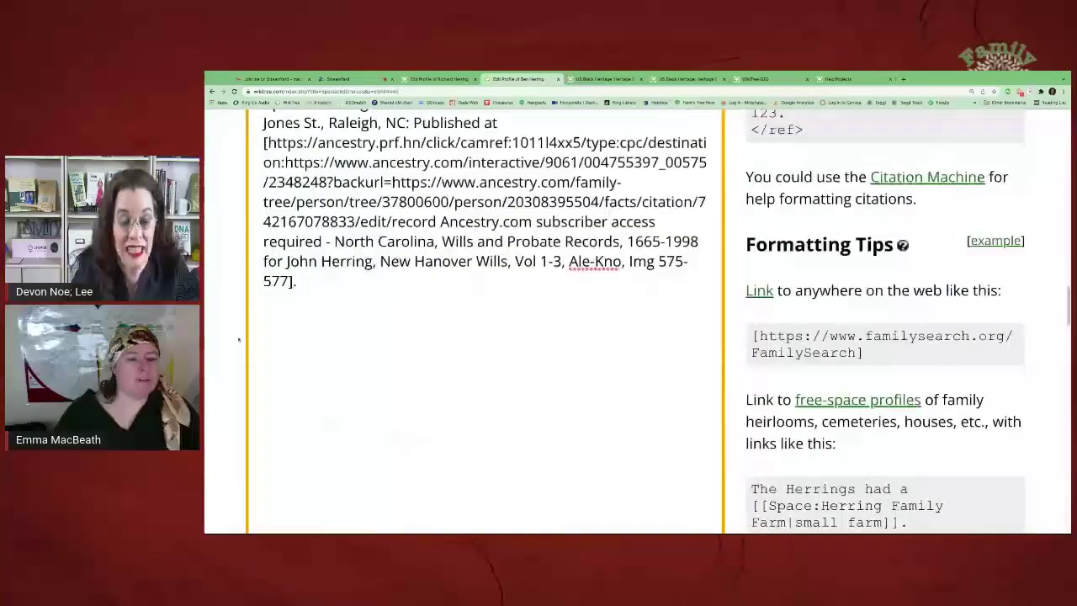
{"action": "scroll", "coordinate": [238, 340], "scroll_direction": "down", "scroll_amount": 2}
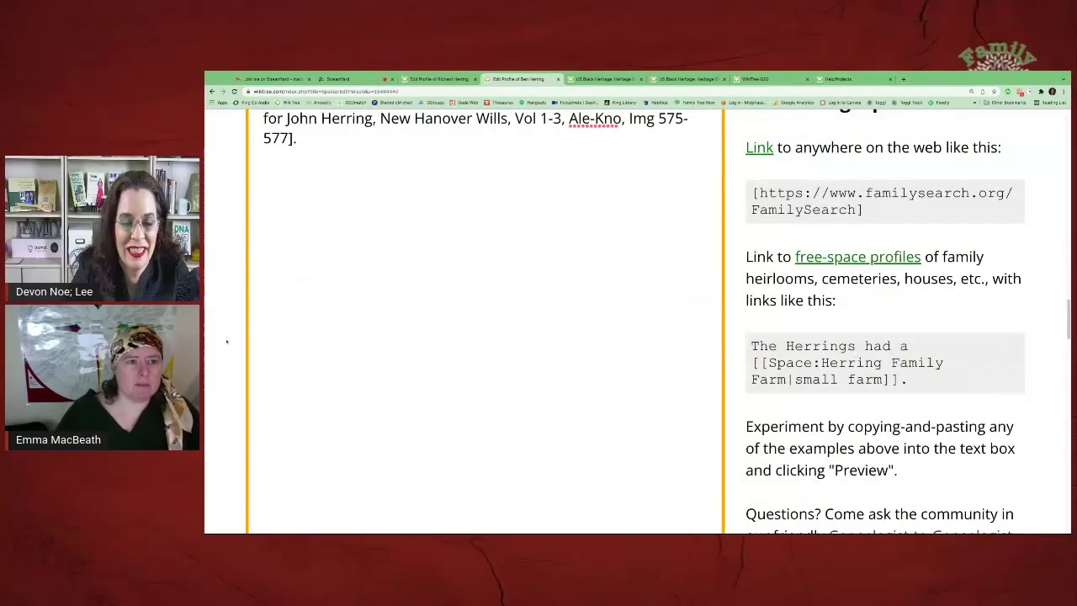
{"action": "scroll", "coordinate": [226, 341], "scroll_direction": "down", "scroll_amount": 4}
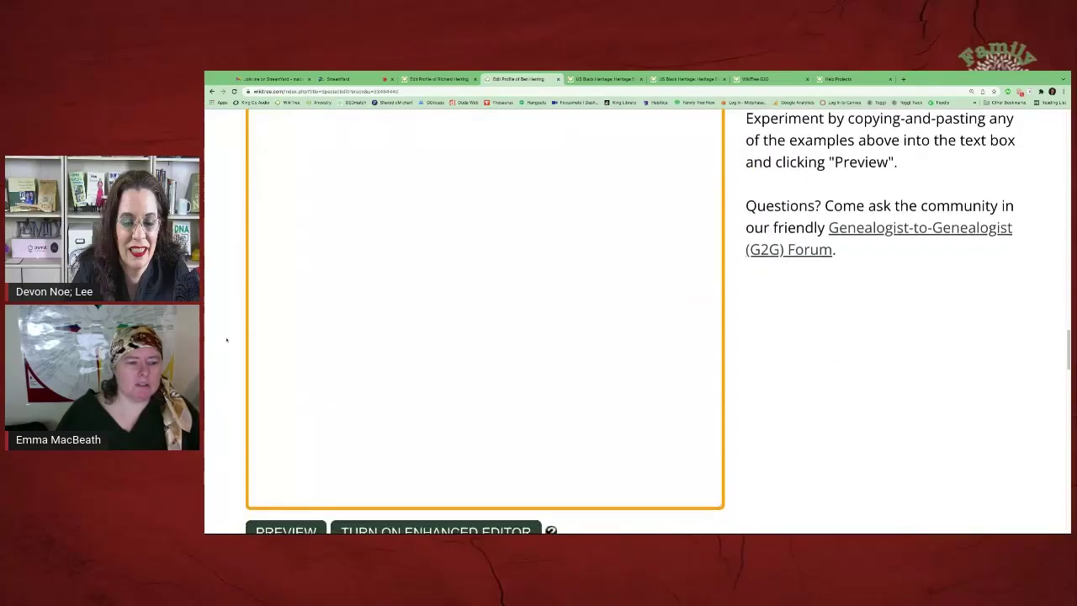
{"action": "scroll", "coordinate": [226, 340], "scroll_direction": "down", "scroll_amount": 2}
{"action": "scroll", "coordinate": [240, 347], "scroll_direction": "down", "scroll_amount": 2}
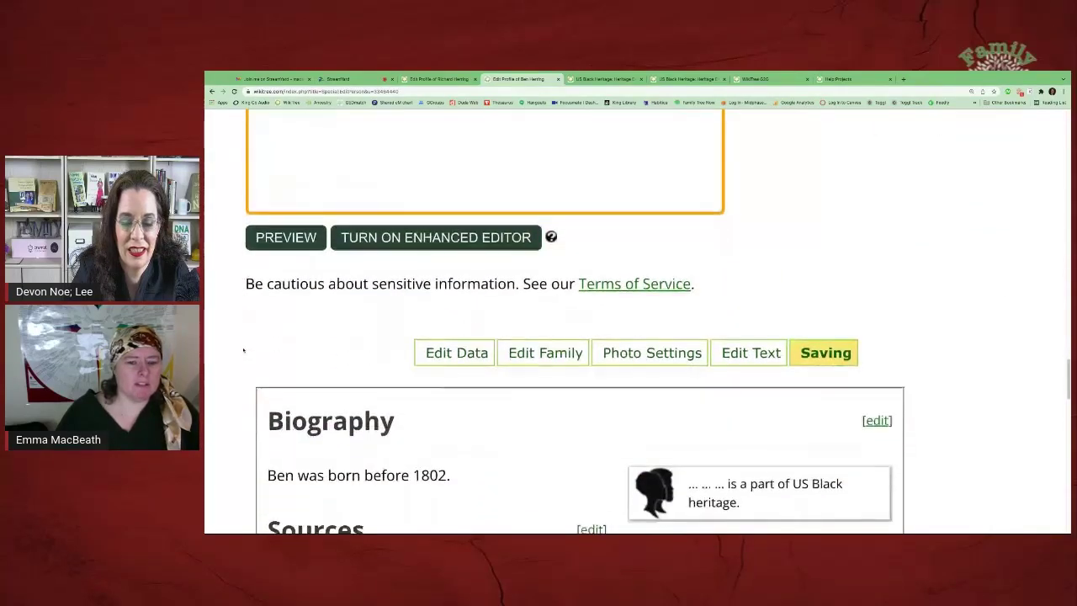
{"action": "scroll", "coordinate": [244, 350], "scroll_direction": "down", "scroll_amount": 5}
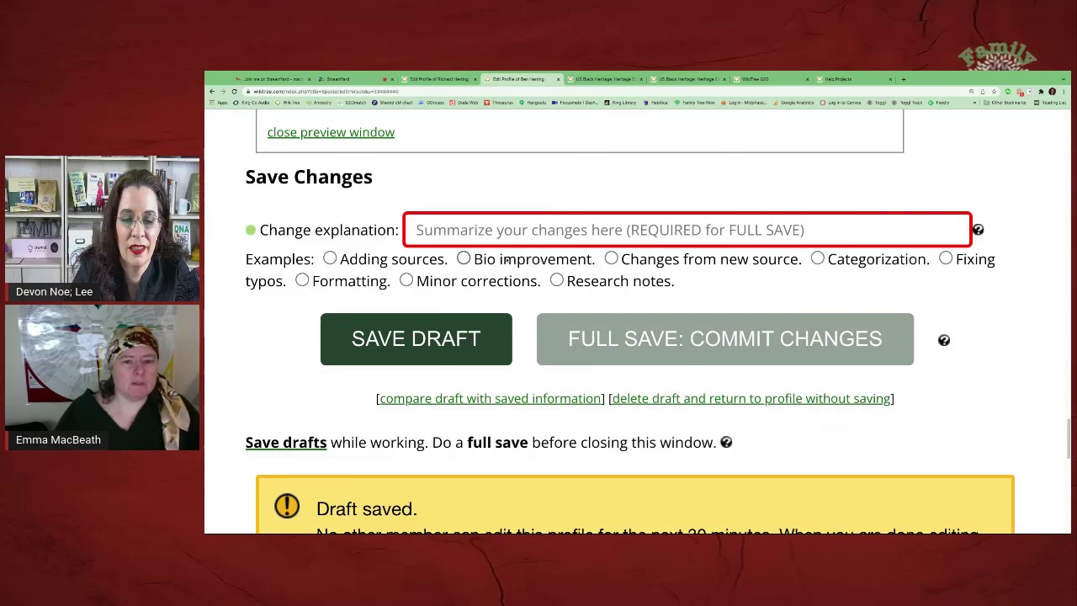
{"action": "left_click", "coordinate": [501, 259]}
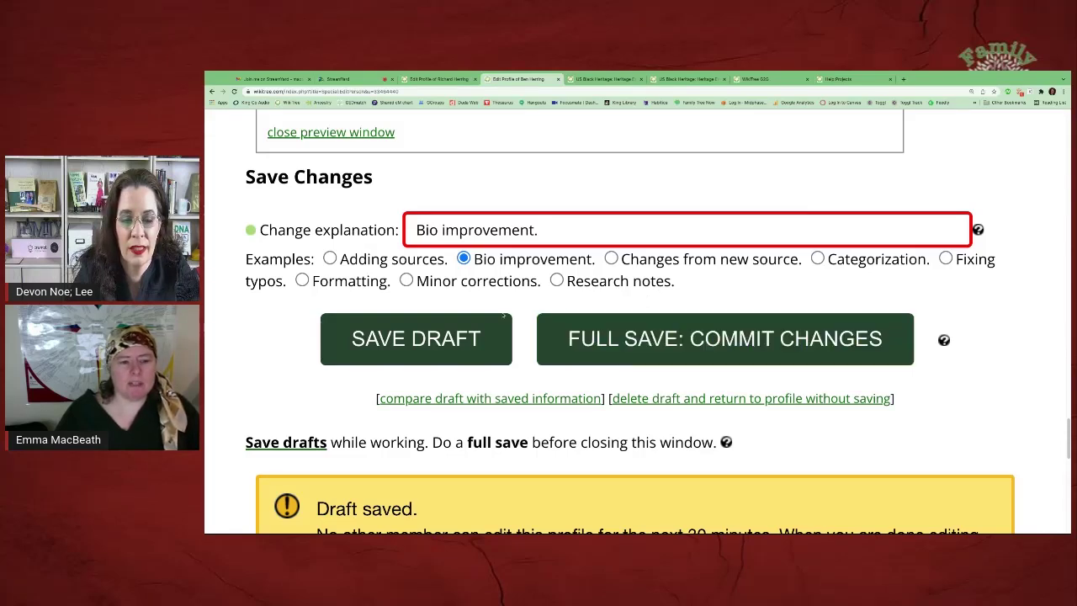
{"action": "left_click", "coordinate": [681, 356]}
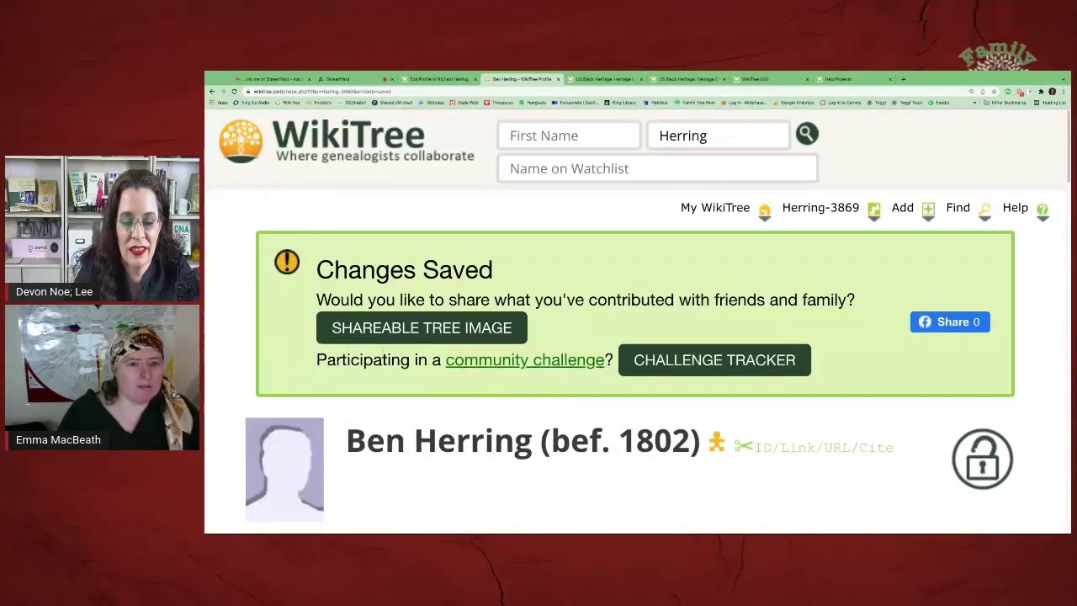
Check the biography, sticker and source on the saved profile, and reopen the profile for editing
{"action": "key", "text": "ctrl+minus"}
{"action": "key", "text": "ctrl+minus"}
{"action": "key", "text": "ctrl+minus"}
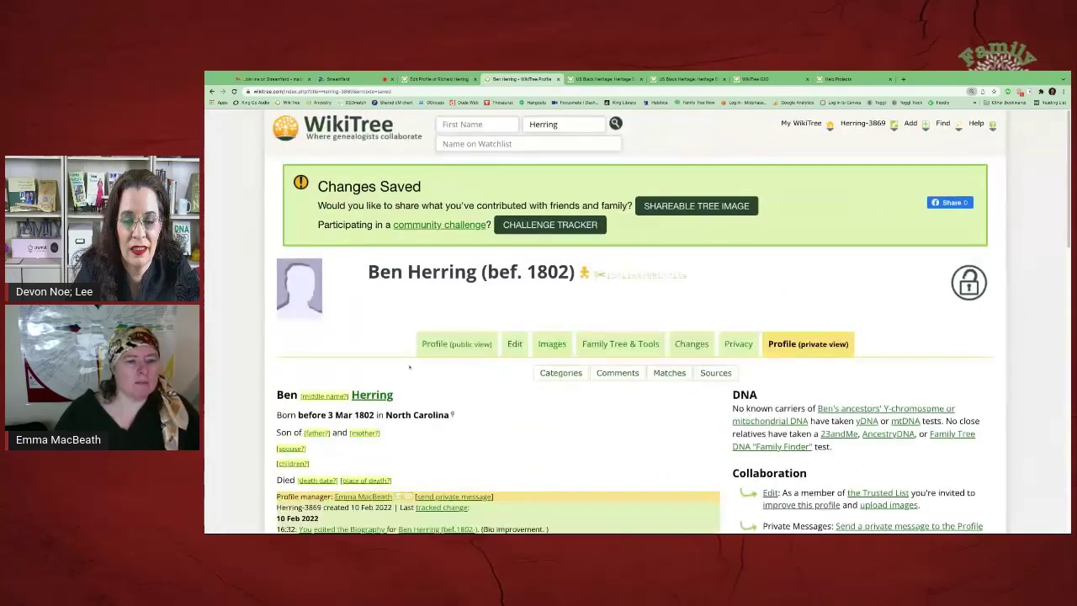
{"action": "scroll", "coordinate": [409, 366], "scroll_direction": "down", "scroll_amount": 3}
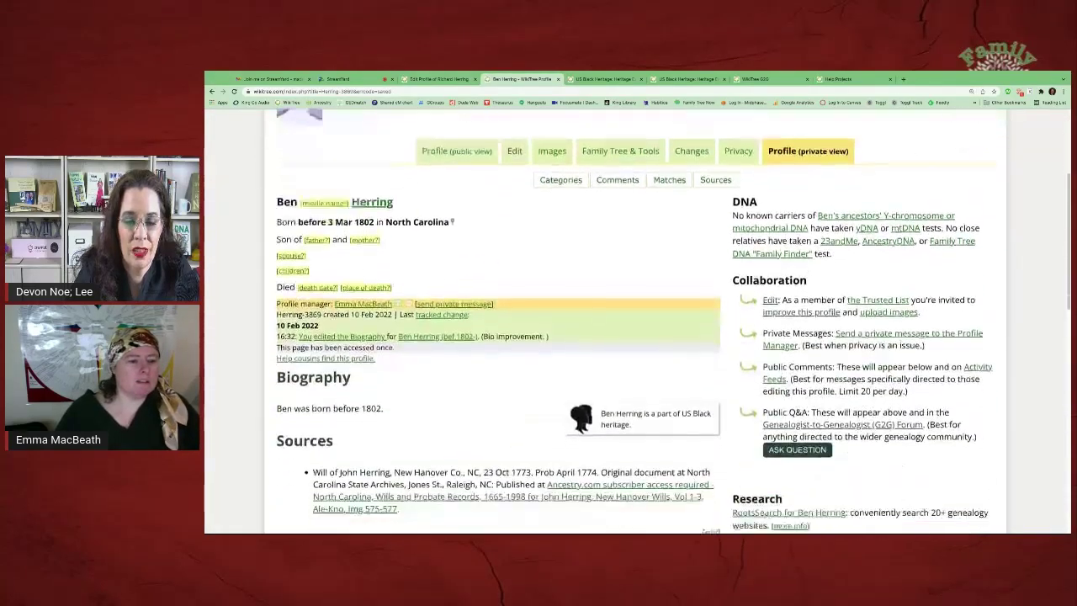
{"action": "scroll", "coordinate": [294, 363], "scroll_direction": "down", "scroll_amount": 2}
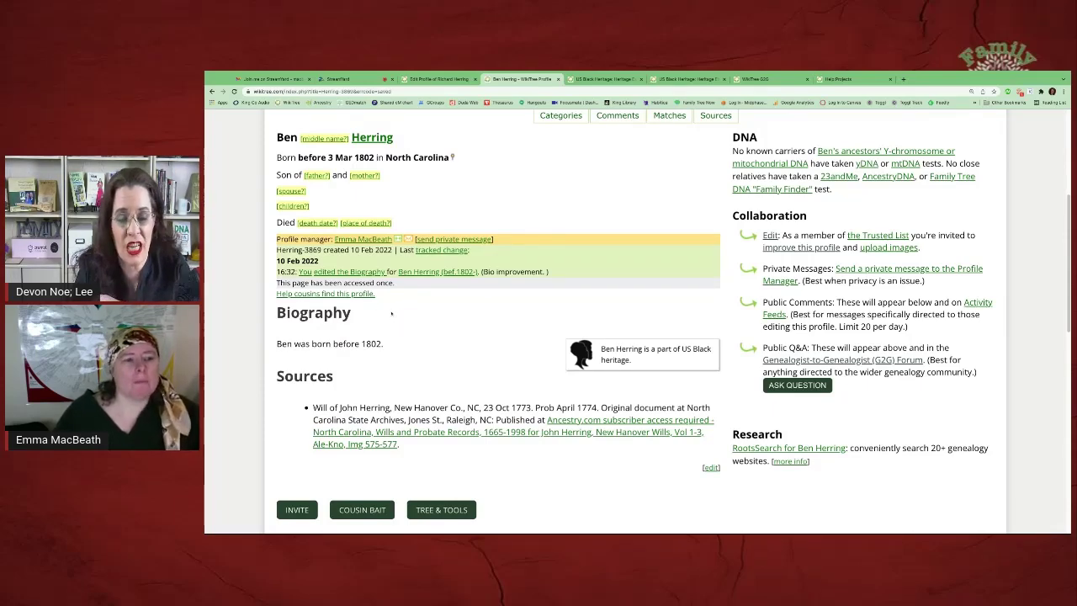
{"action": "scroll", "coordinate": [438, 332], "scroll_direction": "up", "scroll_amount": 3}
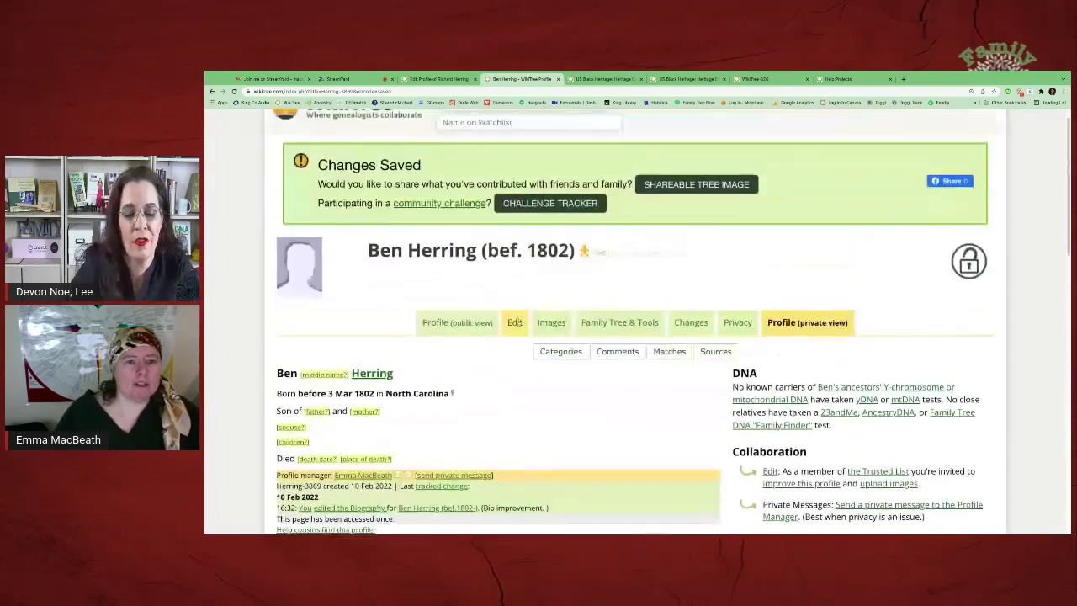
{"action": "left_click", "coordinate": [513, 322]}
{"action": "scroll", "coordinate": [514, 329], "scroll_direction": "down", "scroll_amount": 10}
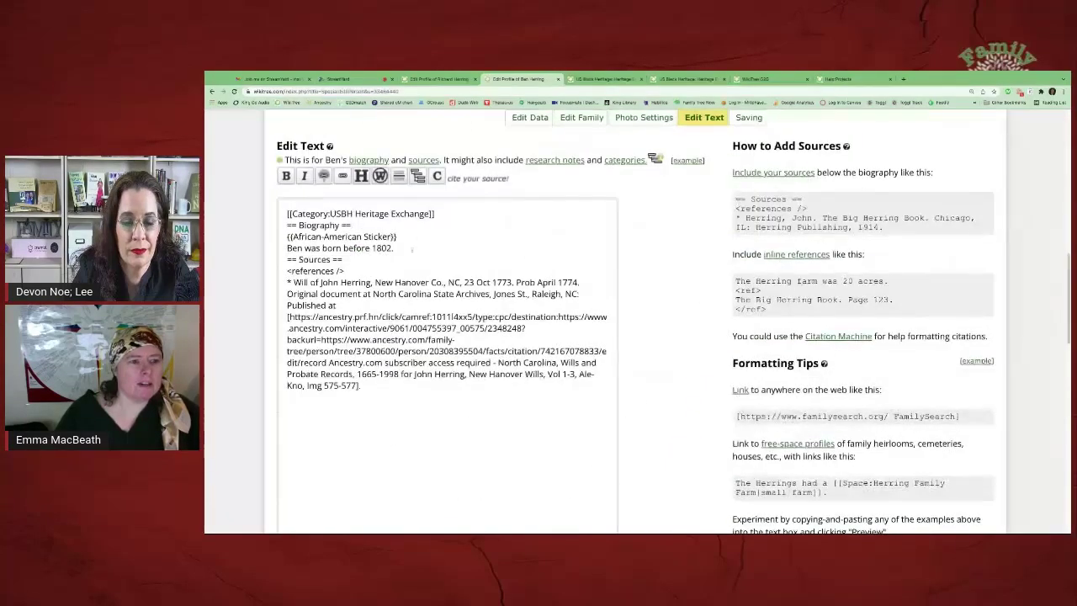
Mark the profile's birth place, North Carolina, as uncertain
{"action": "left_click", "coordinate": [389, 329]}
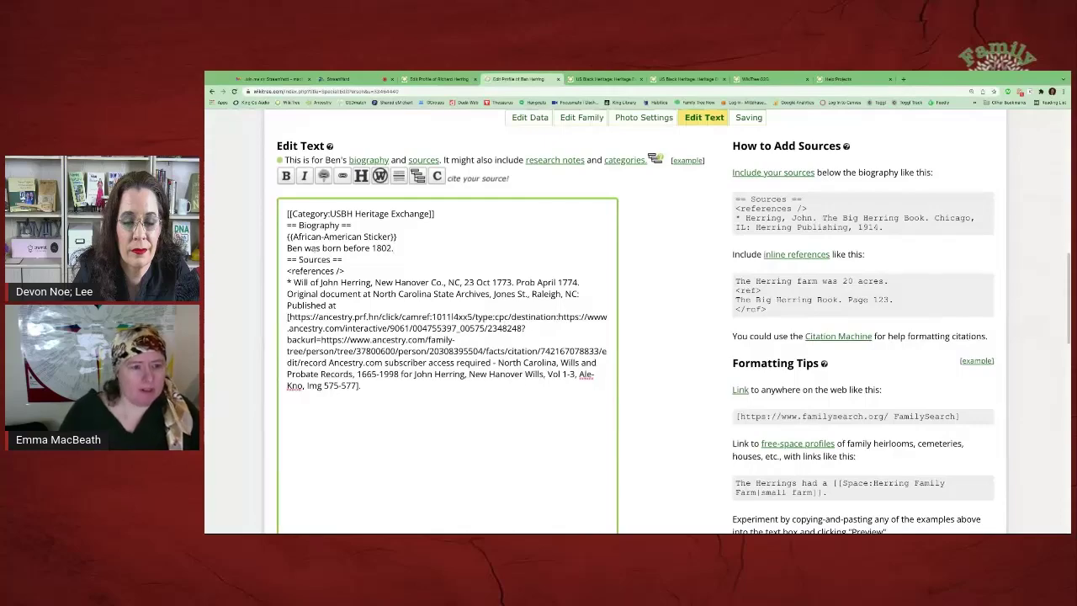
{"action": "key", "text": "ctrl+plus"}
{"action": "key", "text": "ctrl+plus"}
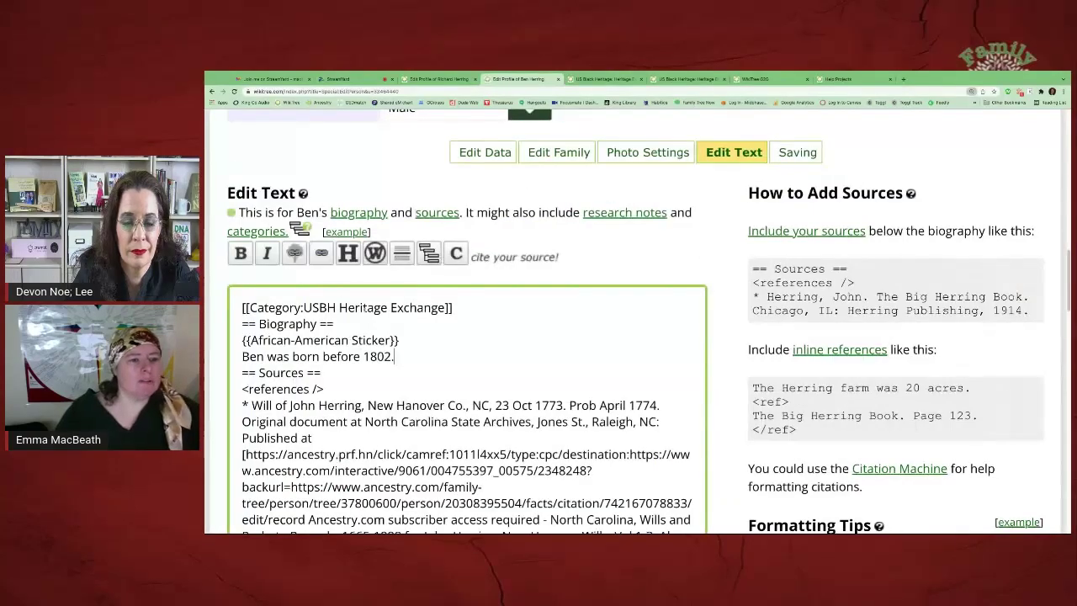
{"action": "scroll", "coordinate": [407, 295], "scroll_direction": "down", "scroll_amount": 1}
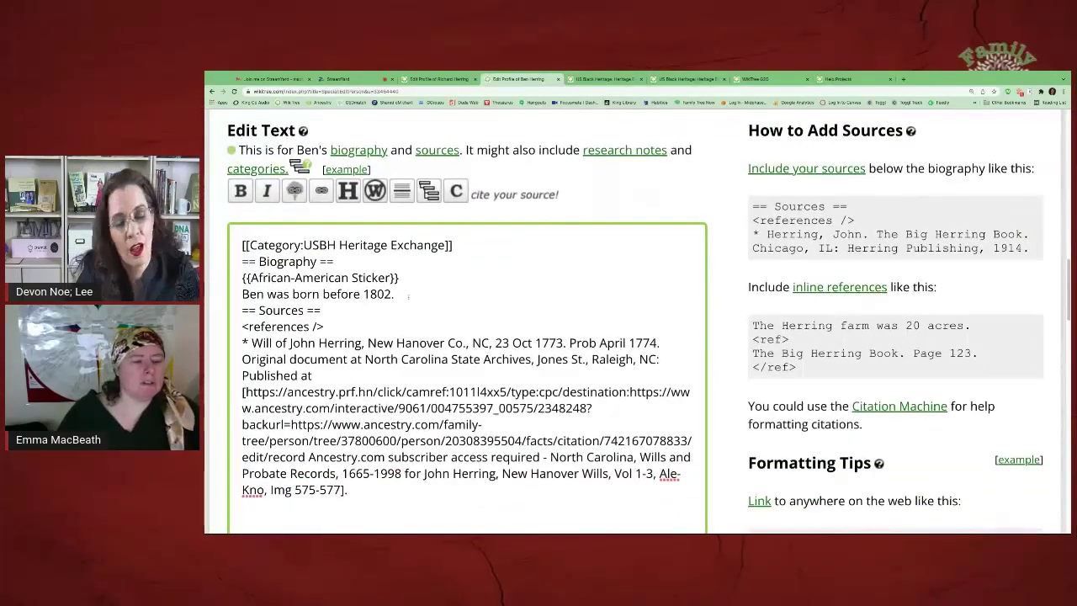
{"action": "left_click", "coordinate": [408, 296]}
{"action": "scroll", "coordinate": [405, 303], "scroll_direction": "up", "scroll_amount": 5}
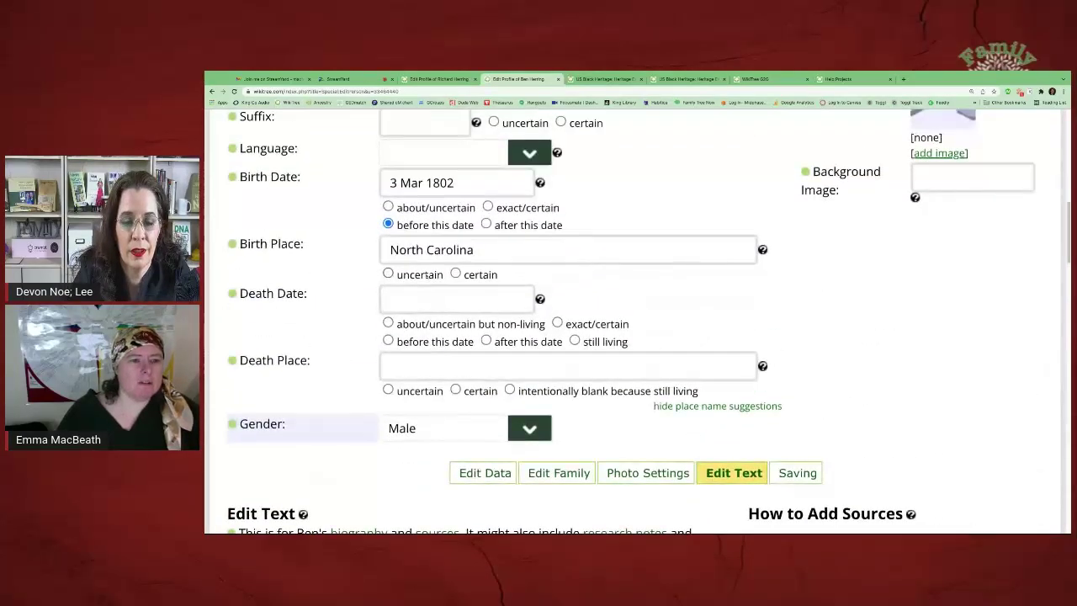
{"action": "left_click", "coordinate": [412, 274]}
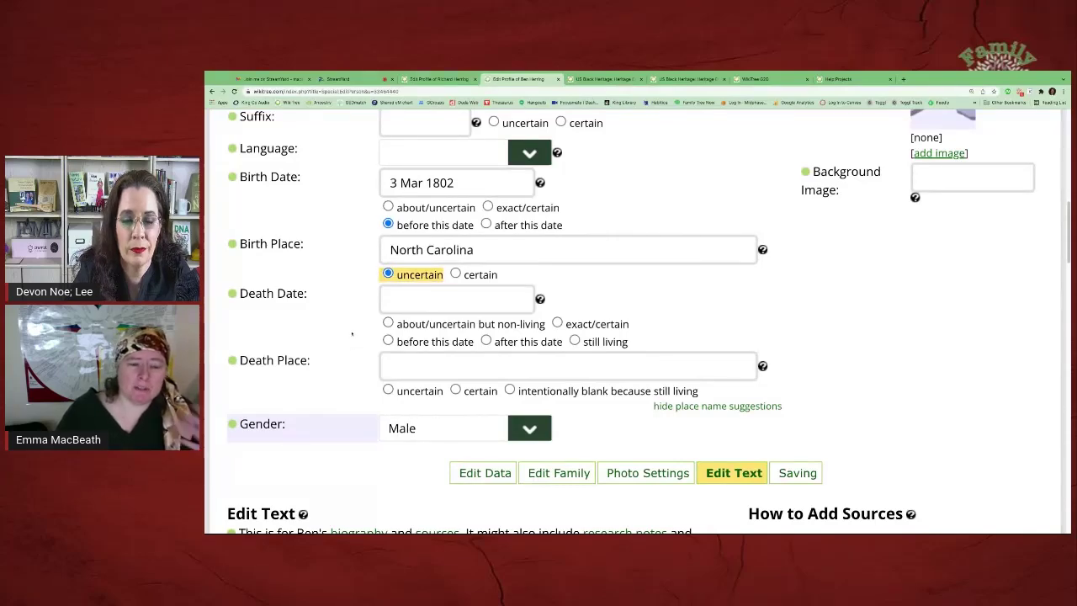
Add a sentence after the birth statement in the biography saying that he was listed in the slaveholder's will, naming the slaveholder
{"action": "scroll", "coordinate": [350, 334], "scroll_direction": "down", "scroll_amount": 3}
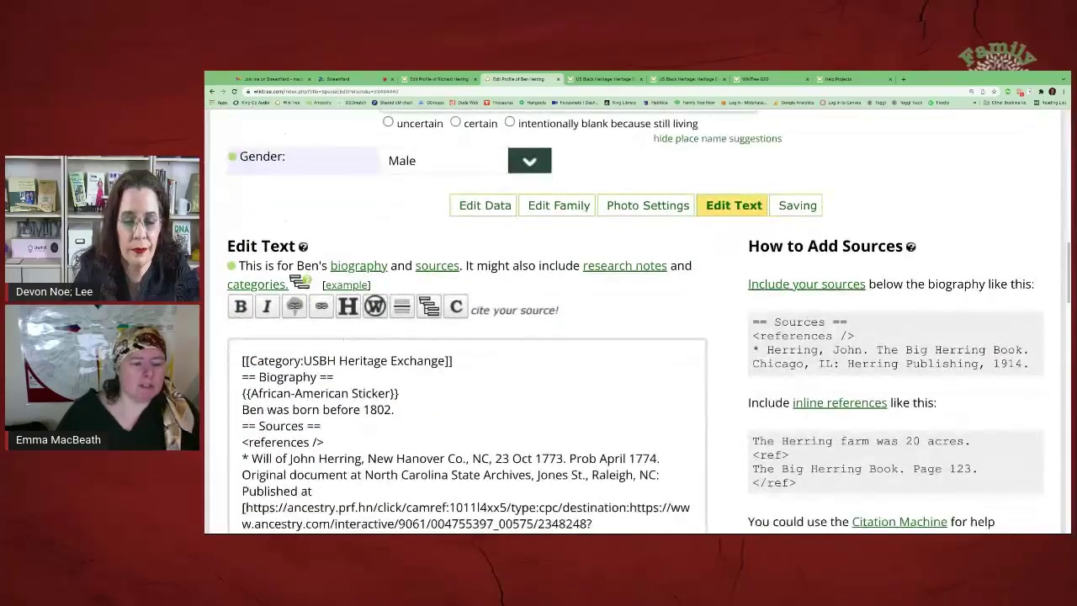
{"action": "scroll", "coordinate": [466, 378], "scroll_direction": "down", "scroll_amount": 2}
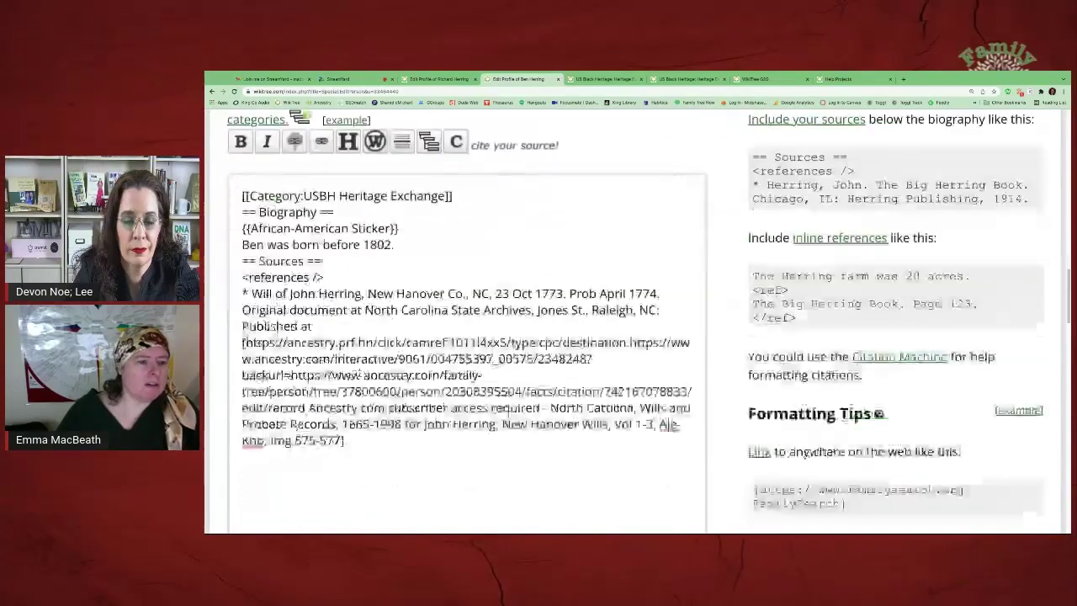
{"action": "scroll", "coordinate": [637, 319], "scroll_direction": "down", "scroll_amount": 3}
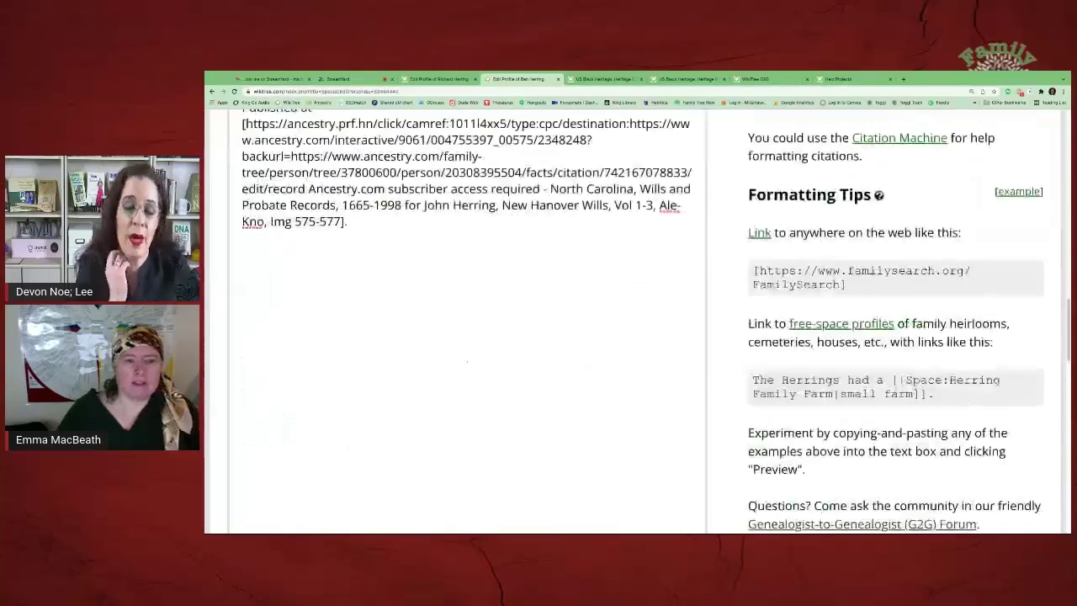
{"action": "scroll", "coordinate": [637, 319], "scroll_direction": "up", "scroll_amount": 1}
{"action": "scroll", "coordinate": [637, 320], "scroll_direction": "up", "scroll_amount": 2}
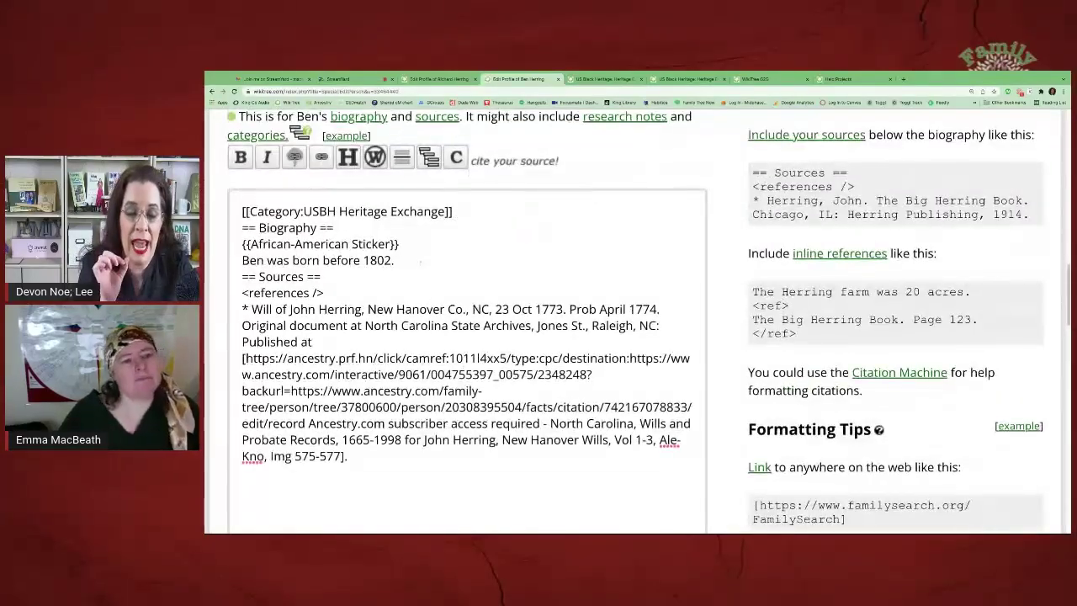
{"action": "left_click", "coordinate": [419, 261]}
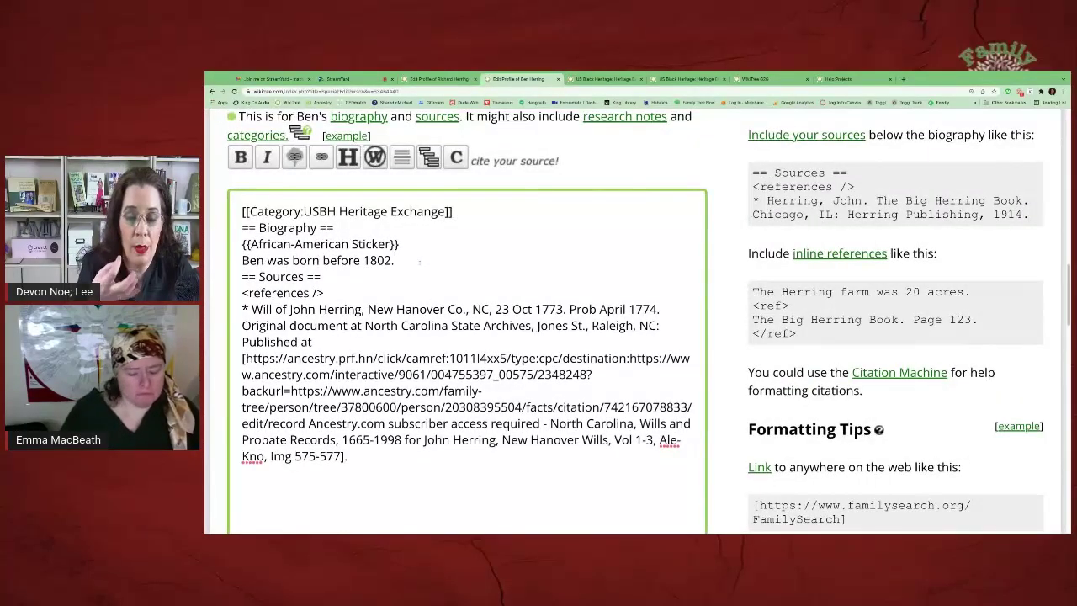
{"action": "type", "text": "Ben was"}
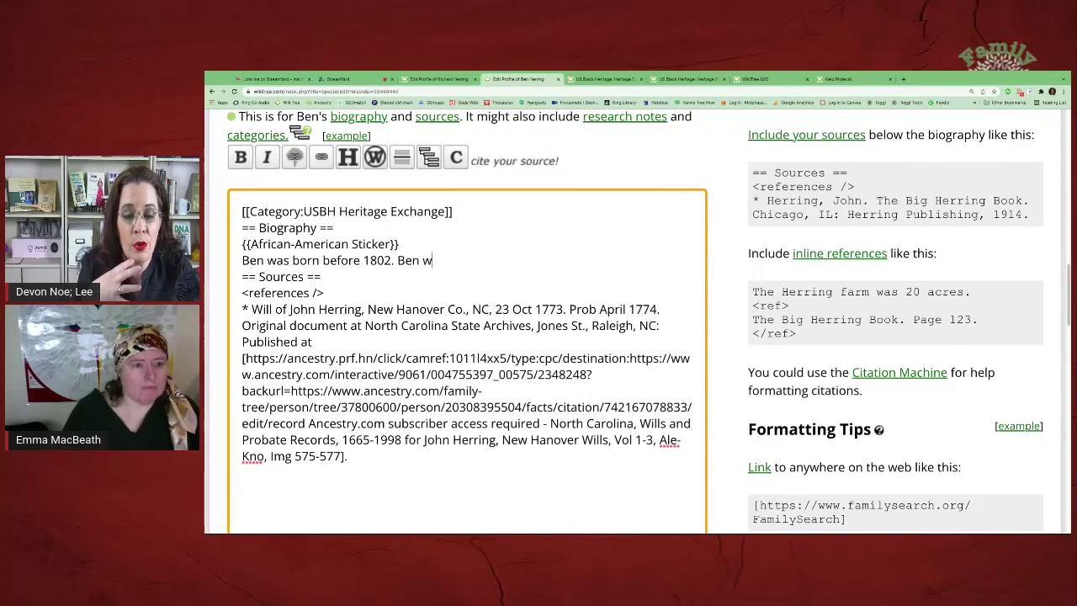
{"action": "type", "text": " list"}
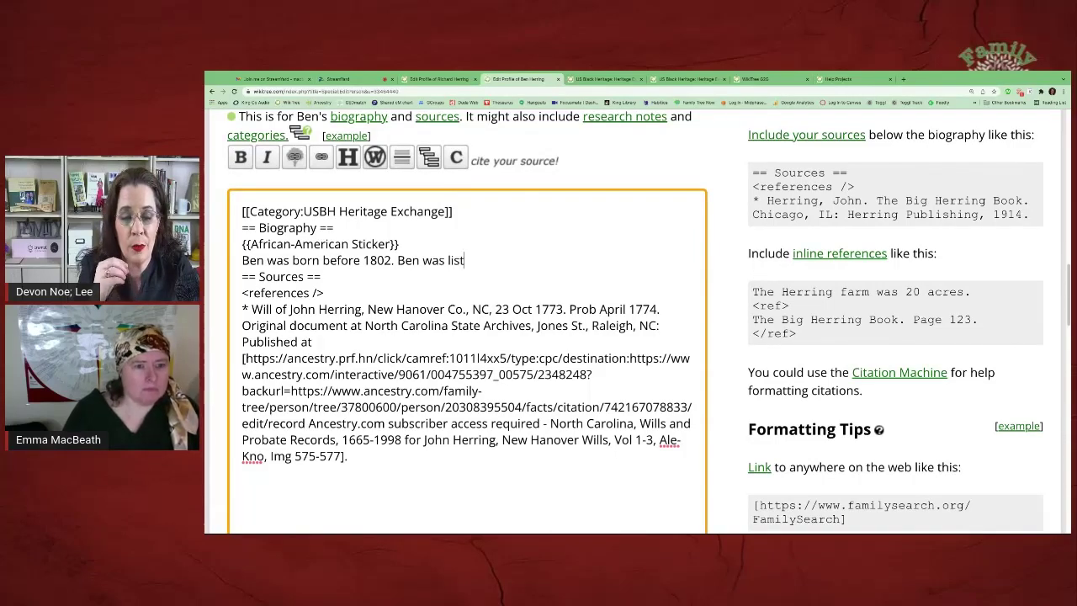
{"action": "type", "text": "ed in the will of "}
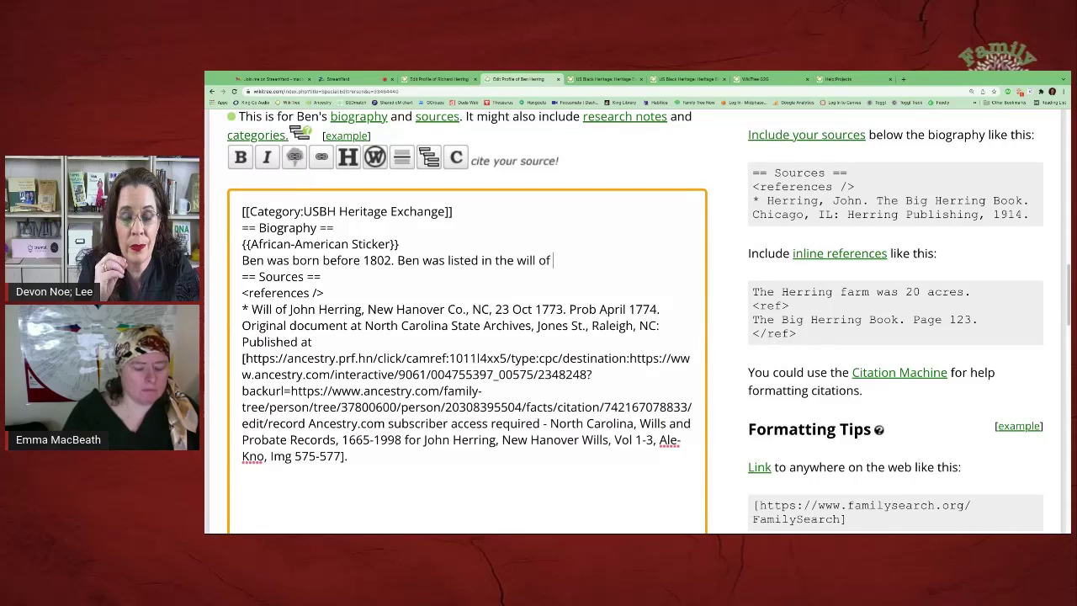
{"action": "type", "text": "John Herring"}
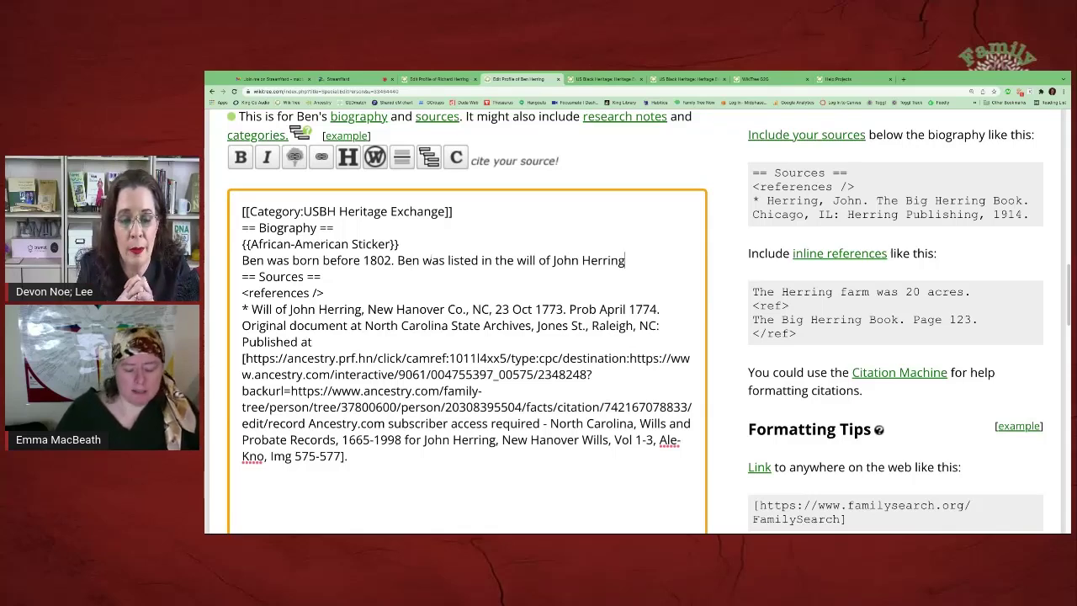
{"action": "type", "text": "."}
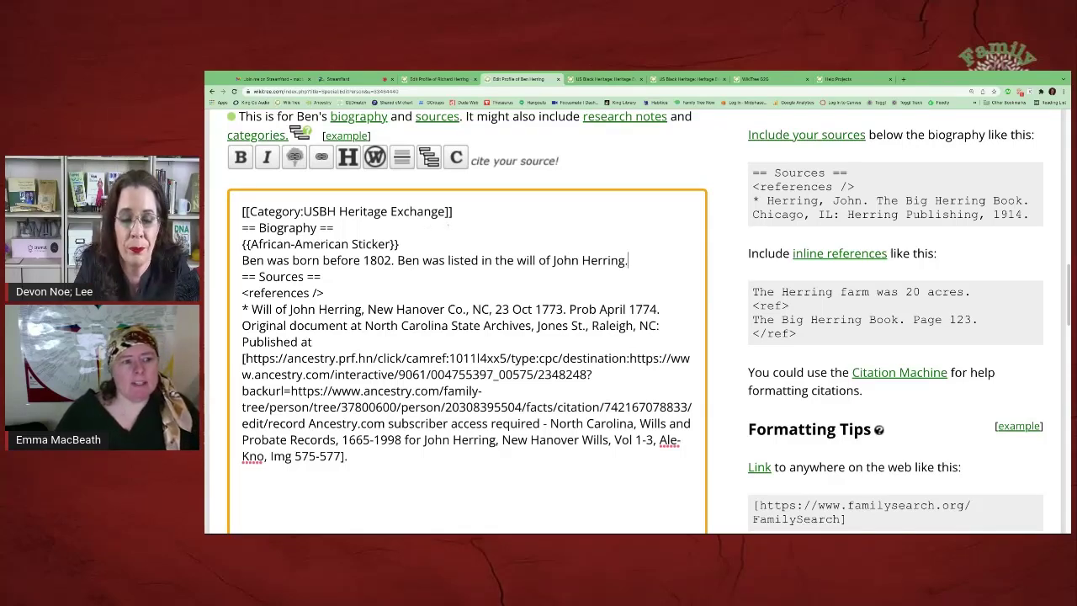
{"action": "left_click", "coordinate": [628, 260]}
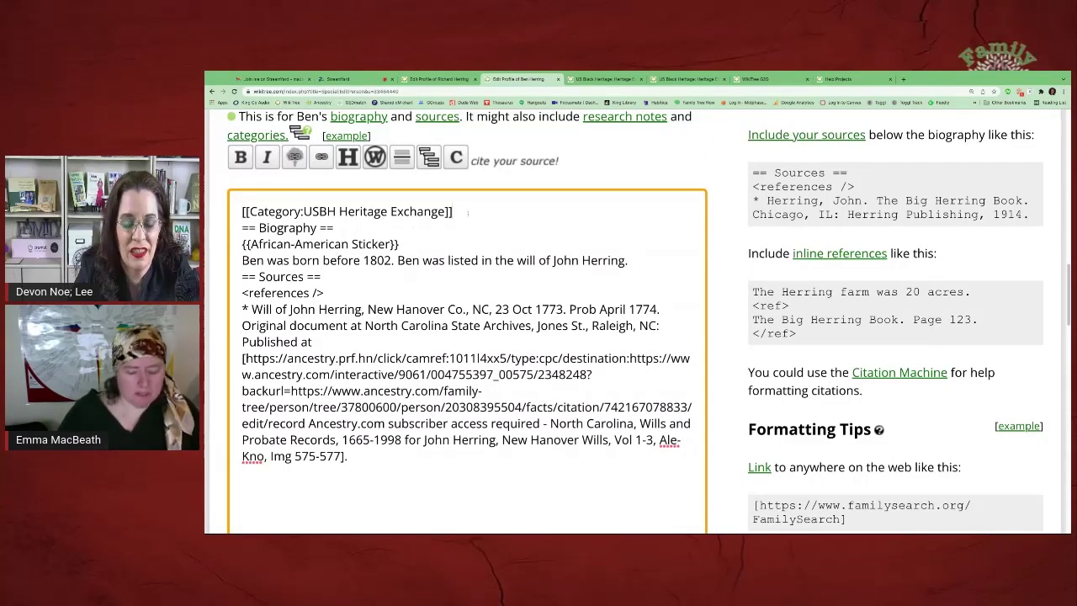
Add the {{Slave LNAB}} template on its own line between the category line and the Biography heading
{"action": "left_click", "coordinate": [467, 213]}
{"action": "key", "text": "Return"}
{"action": "type", "text": "{{Slave LNAB}}"}
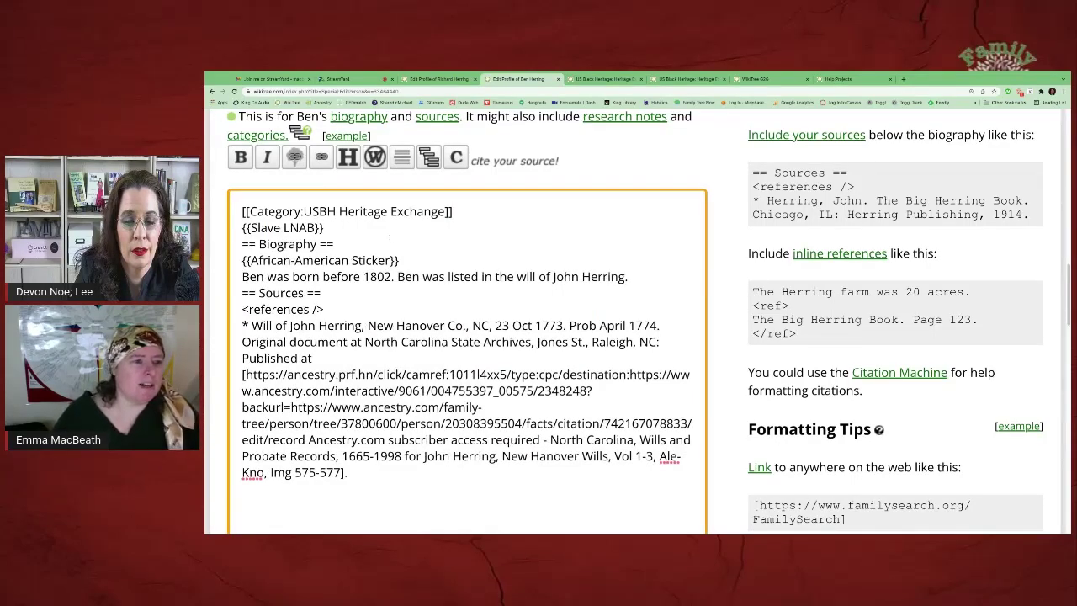
Preview the profile text and check how the Slave LNAB template displays above the biography
{"action": "scroll", "coordinate": [635, 320], "scroll_direction": "down", "scroll_amount": 5}
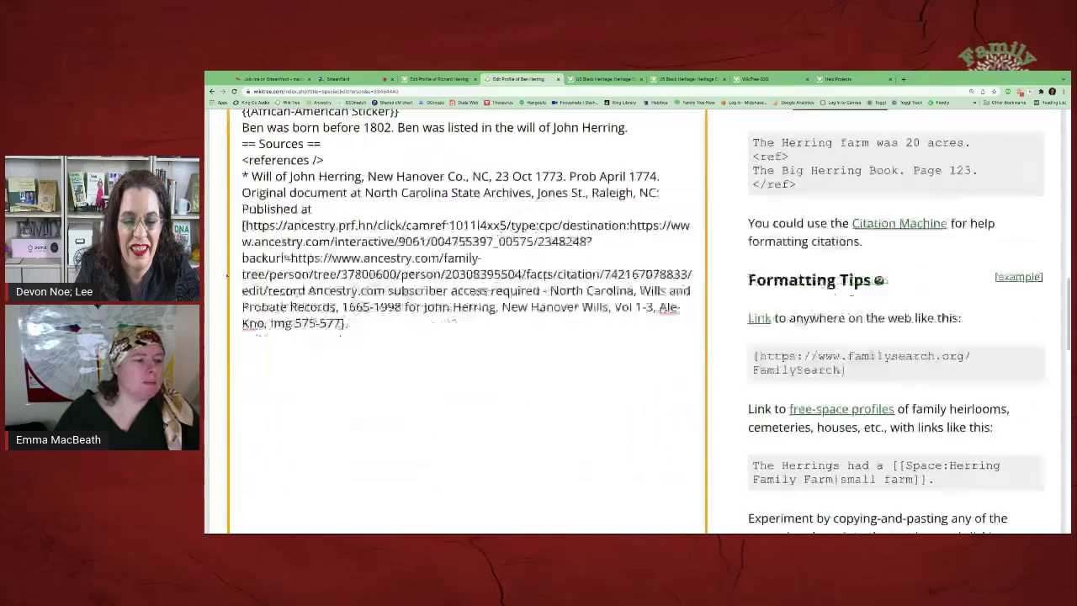
{"action": "scroll", "coordinate": [269, 337], "scroll_direction": "down", "scroll_amount": 5}
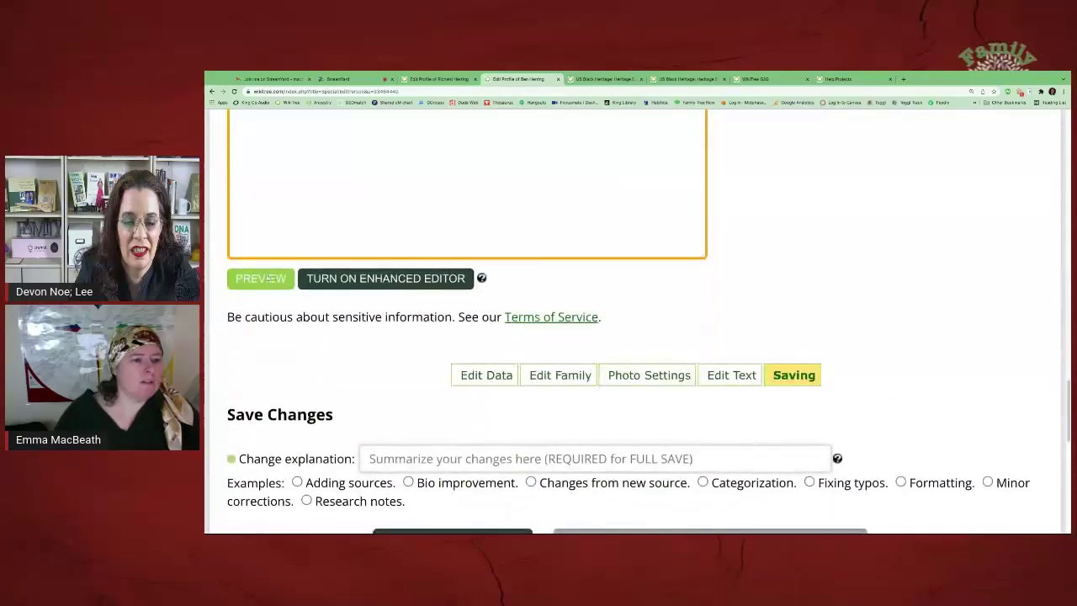
{"action": "left_click", "coordinate": [264, 278]}
{"action": "scroll", "coordinate": [269, 360], "scroll_direction": "down", "scroll_amount": 2}
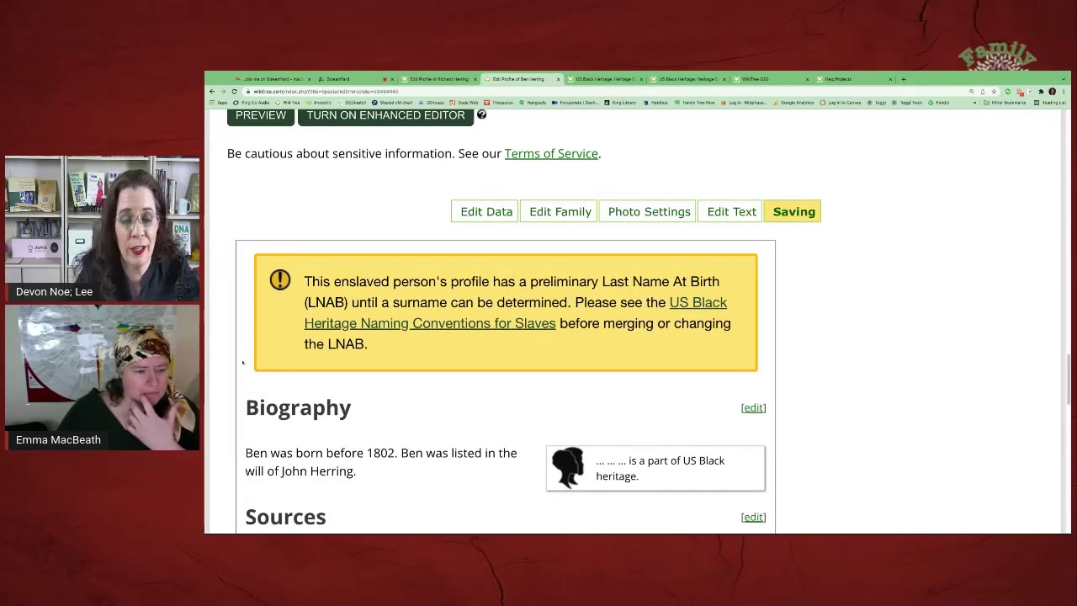
{"action": "scroll", "coordinate": [242, 361], "scroll_direction": "up", "scroll_amount": 10}
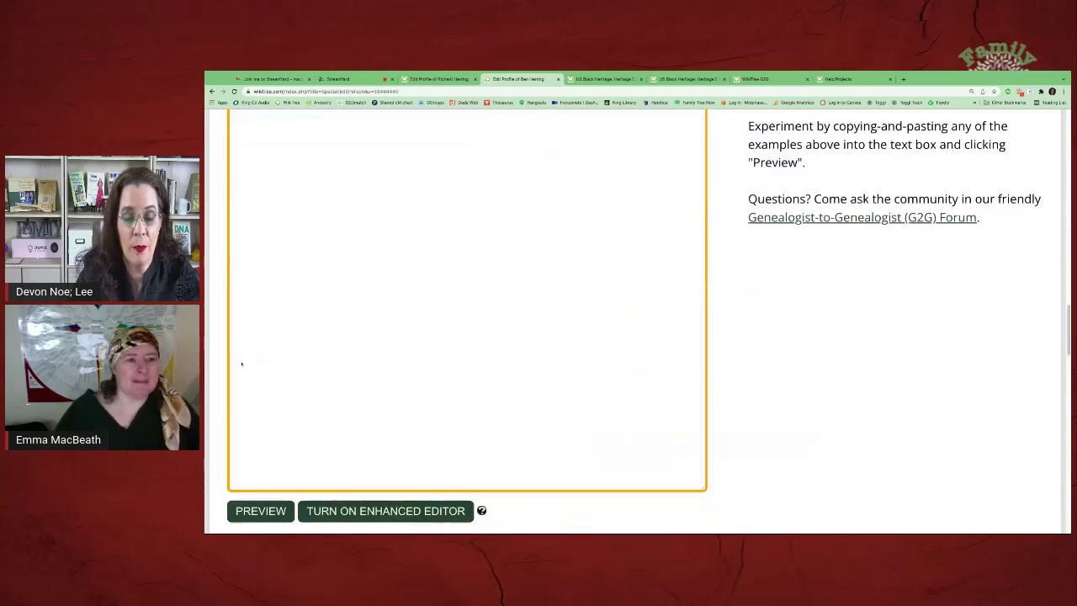
{"action": "scroll", "coordinate": [241, 360], "scroll_direction": "up", "scroll_amount": 5}
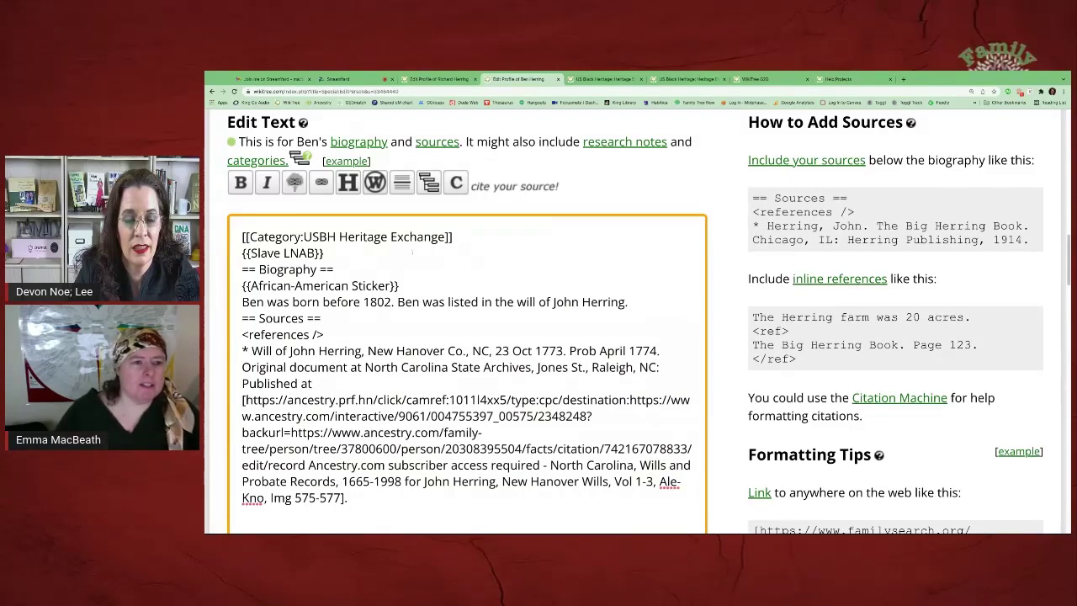
Review the USBH Heritage Exchange category line at the start of the profile text
{"action": "key", "text": "shift+Left"}
{"action": "key", "text": "shift+Left"}
{"action": "key", "text": "shift+Left"}
{"action": "key", "text": "shift+Left"}
{"action": "key", "text": "shift+Left"}
{"action": "key", "text": "shift+Left"}
{"action": "key", "text": "shift+Left"}
{"action": "key", "text": "shift+Left"}
{"action": "key", "text": "shift+Left"}
{"action": "key", "text": "shift+Left"}
{"action": "key", "text": "shift+Left"}
{"action": "key", "text": "shift+Left"}
{"action": "key", "text": "shift+Left"}
{"action": "key", "text": "shift+Left"}
{"action": "key", "text": "shift+Left"}
{"action": "key", "text": "shift+Left"}
{"action": "key", "text": "shift+Left"}
{"action": "key", "text": "shift+Left"}
{"action": "key", "text": "shift+Left"}
{"action": "key", "text": "shift+Left"}
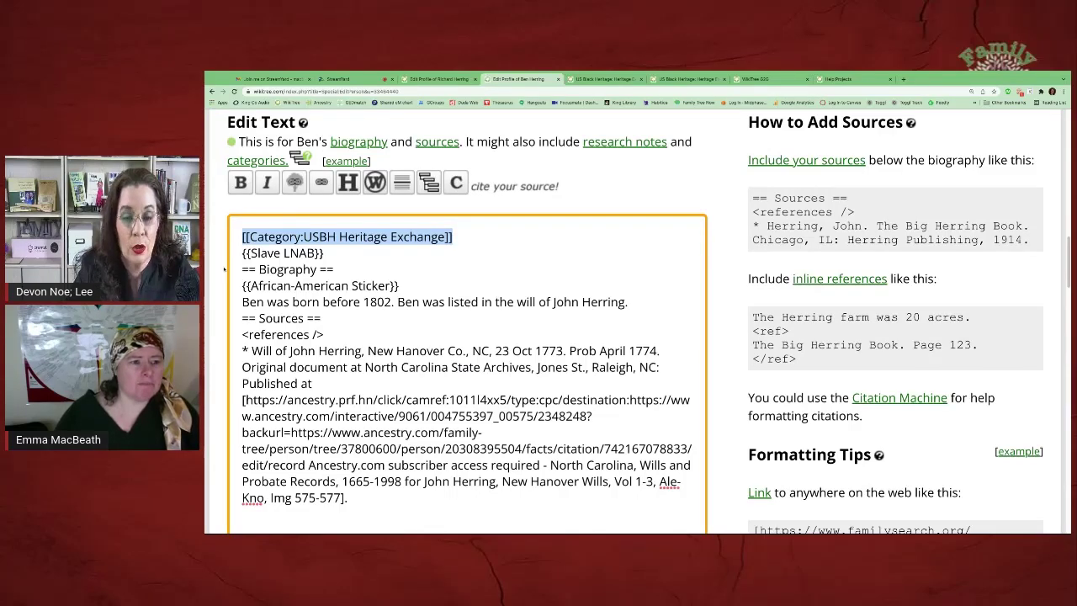
Commit the naming template addition with a full save, using "Bio improvement" as the change explanation
{"action": "key", "text": "alt+shift+s"}
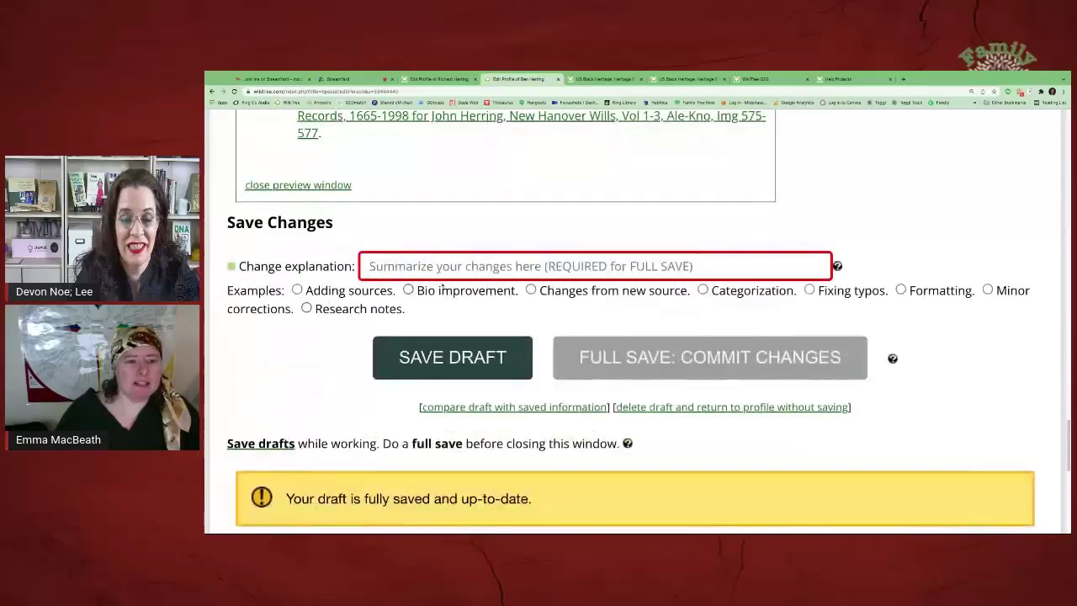
{"action": "left_click", "coordinate": [441, 287]}
{"action": "left_click", "coordinate": [622, 349]}
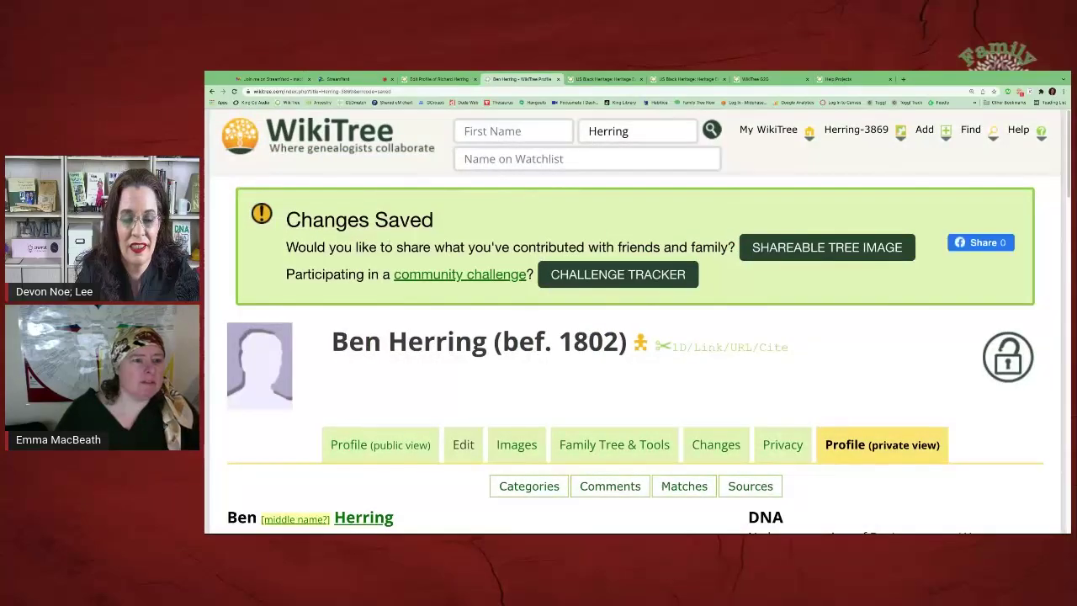
Copy the enslaved person's WikiTree ID from the web address of the profile's private view
{"action": "left_click", "coordinate": [462, 443]}
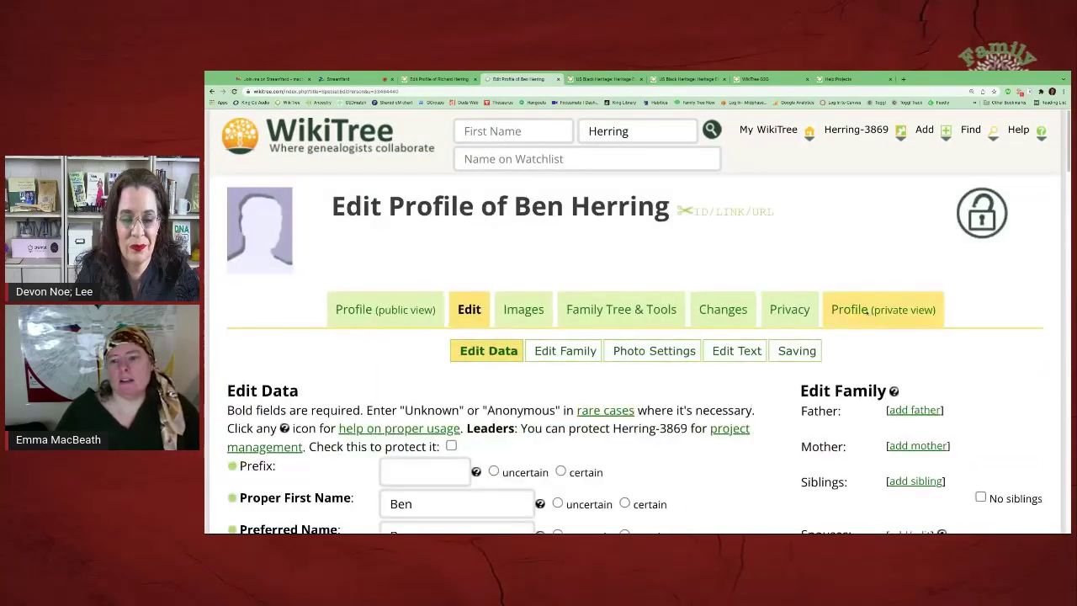
{"action": "left_click_drag", "start_coordinate": [327, 91], "coordinate": [292, 91]}
{"action": "key", "text": "ctrl+c"}
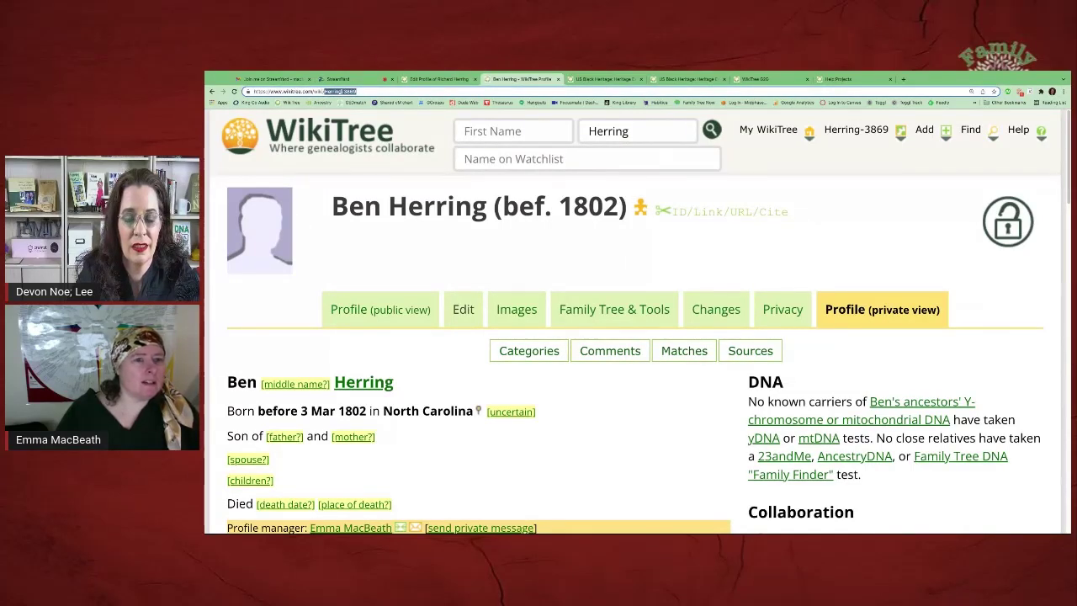
In the slaveholder's profile text, turn the first name listed under Slaves into a link to that person's new profile, keeping the first name as link text
{"action": "left_click", "coordinate": [437, 78]}
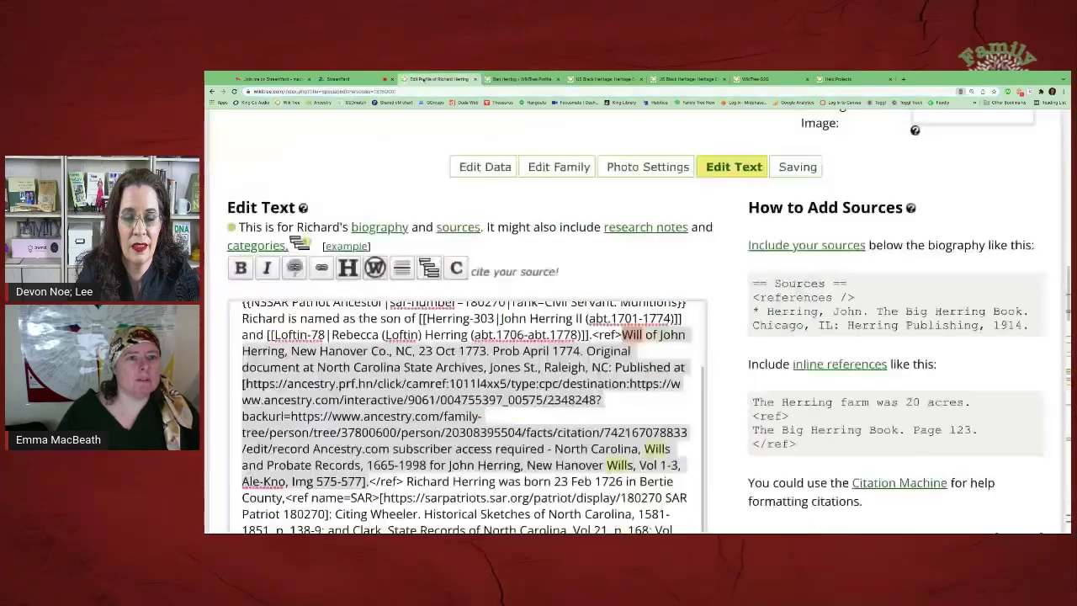
{"action": "scroll", "coordinate": [306, 357], "scroll_direction": "down", "scroll_amount": 5}
{"action": "scroll", "coordinate": [305, 355], "scroll_direction": "down", "scroll_amount": 8}
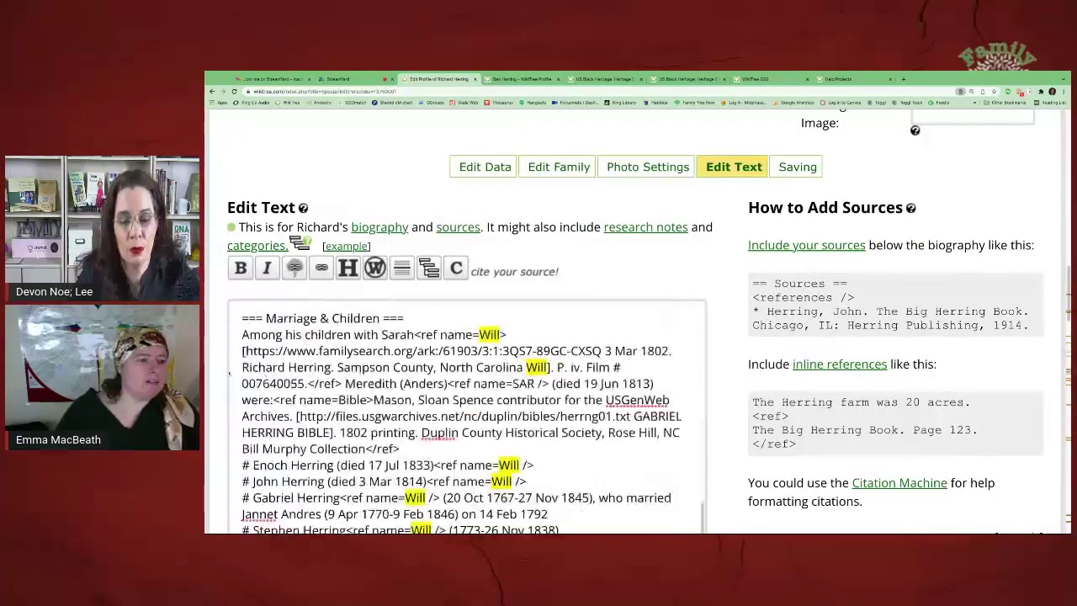
{"action": "scroll", "coordinate": [303, 419], "scroll_direction": "down", "scroll_amount": 5}
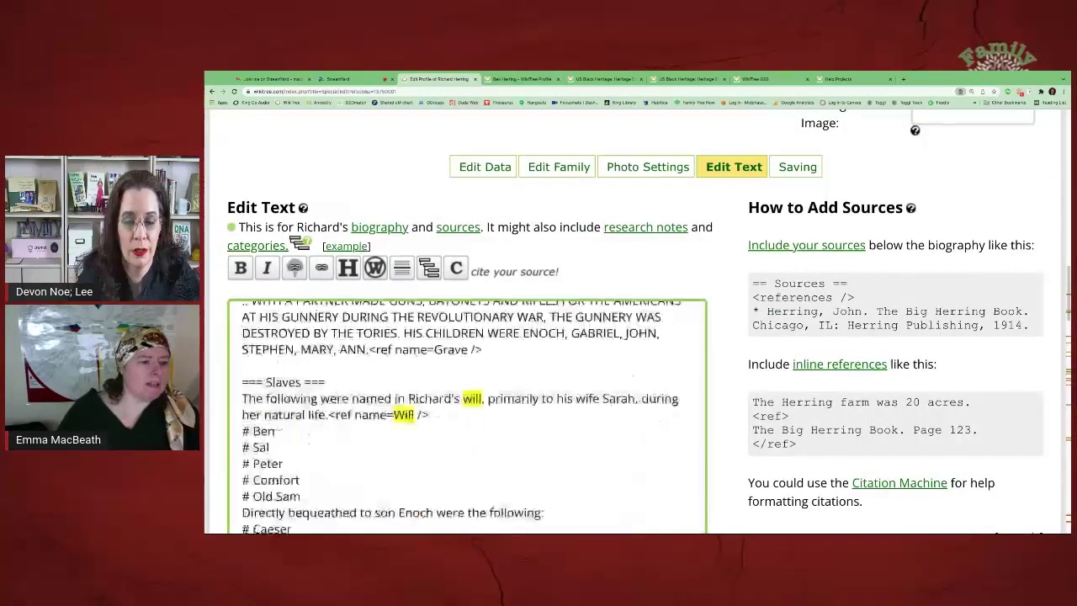
{"action": "left_click", "coordinate": [252, 351]}
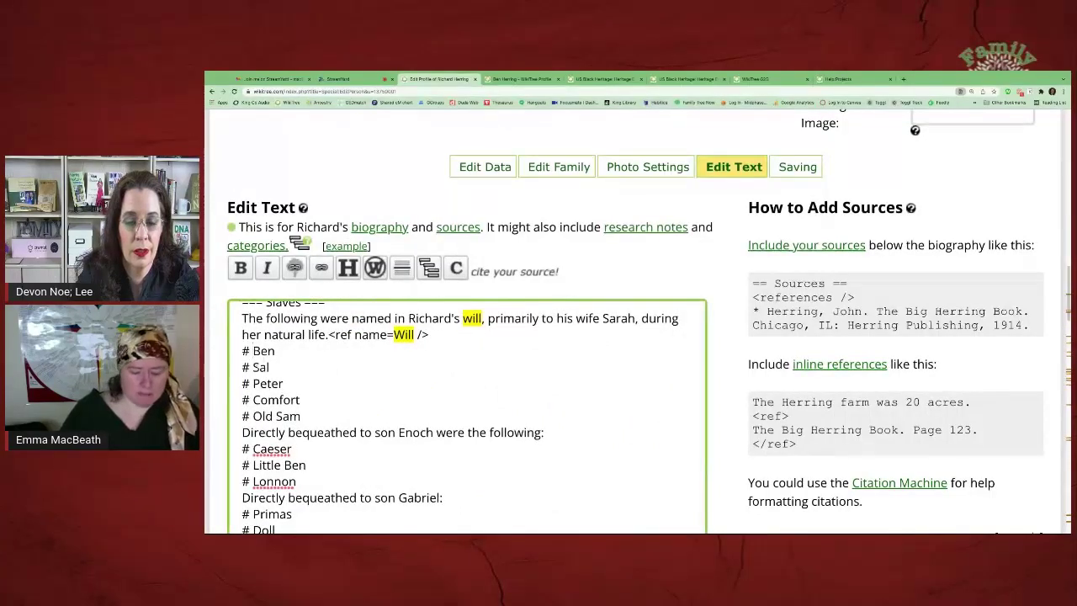
{"action": "type", "text": "[["}
{"action": "key", "text": "ctrl+v"}
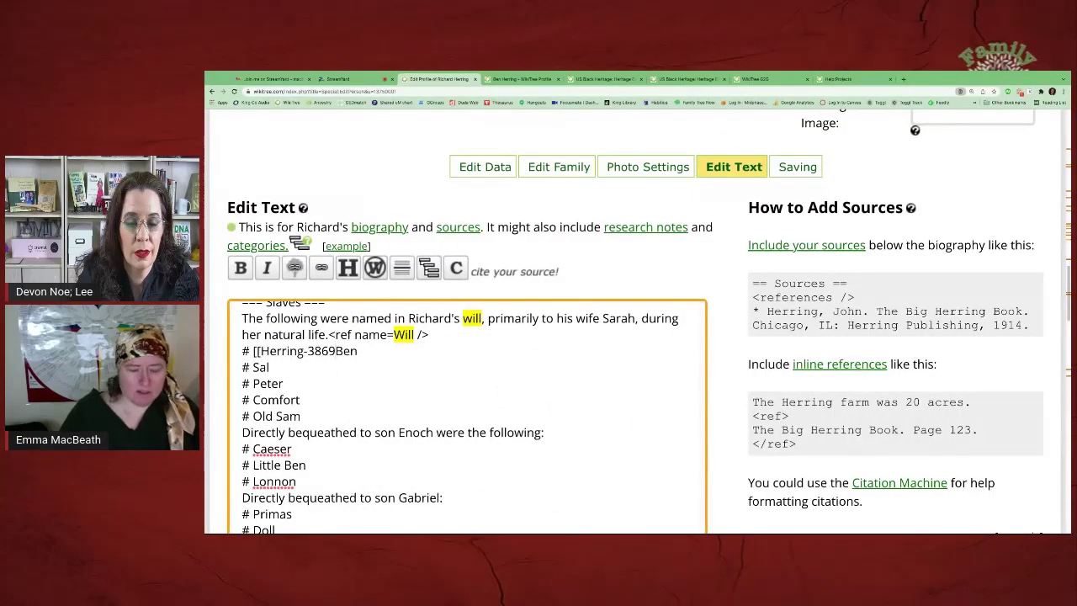
{"action": "type", "text": "|Ben"}
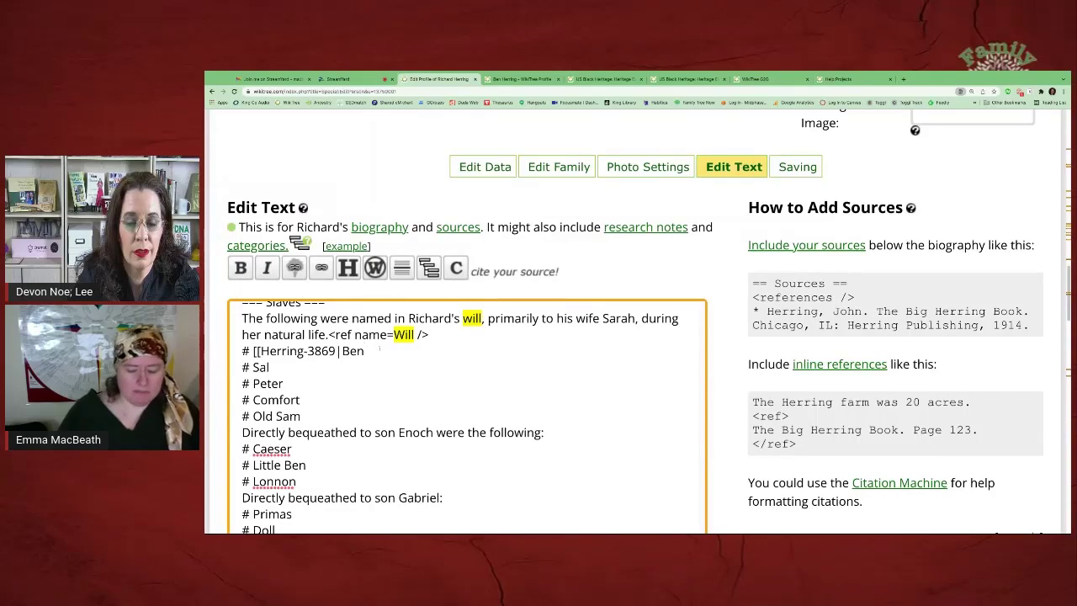
{"action": "type", "text": "]]"}
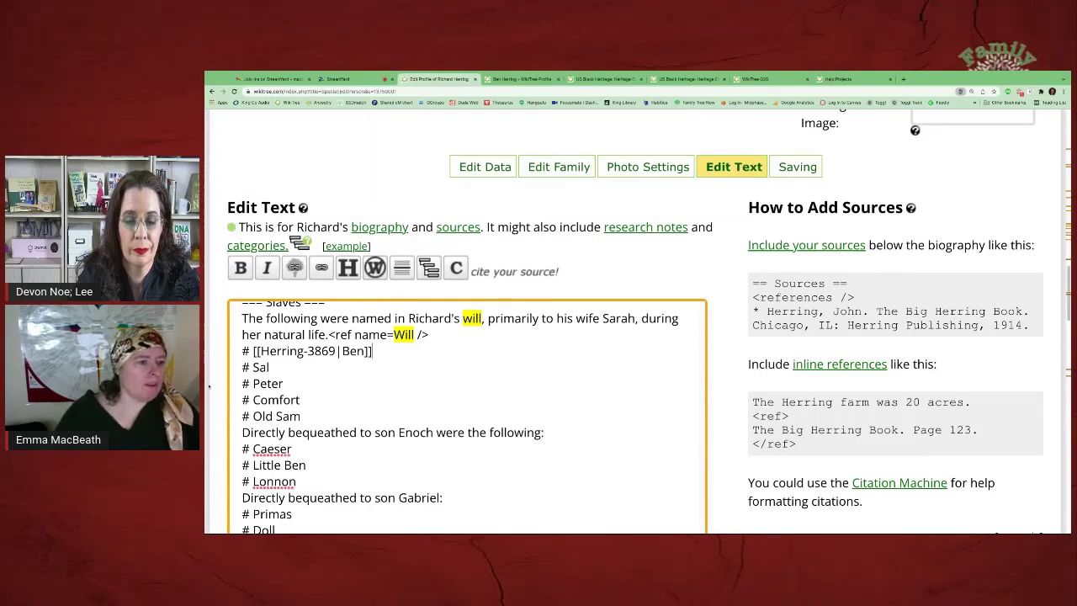
Commit the slaveholder's profile with a full save, using "add link" as the change explanation
{"action": "scroll", "coordinate": [208, 385], "scroll_direction": "down", "scroll_amount": 10}
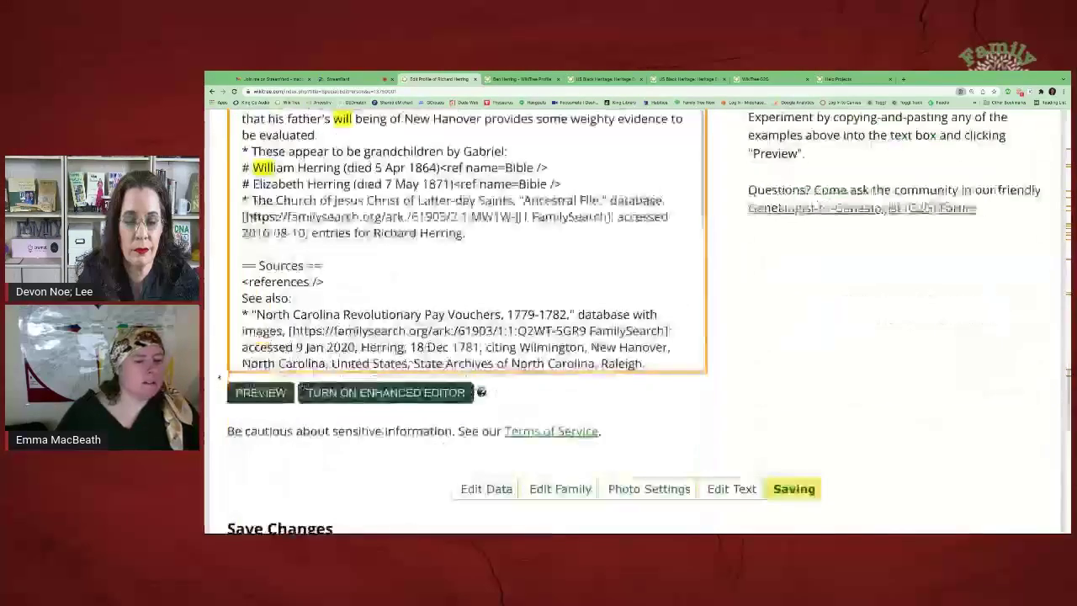
{"action": "scroll", "coordinate": [219, 377], "scroll_direction": "down", "scroll_amount": 2}
{"action": "left_click", "coordinate": [429, 451]}
{"action": "type", "text": "add li"}
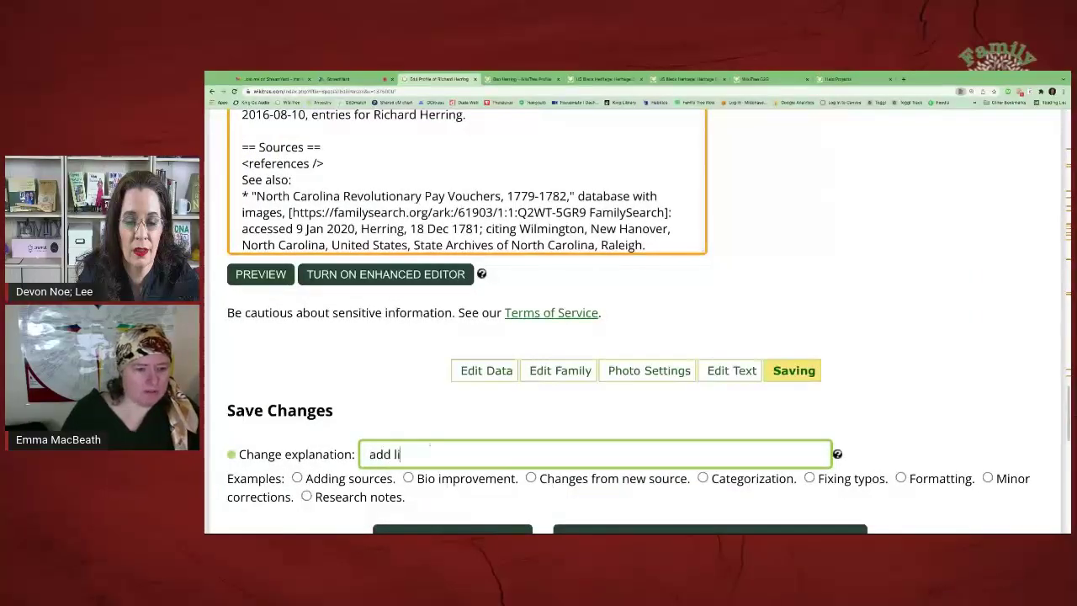
{"action": "type", "text": "nk"}
{"action": "key", "text": "BackSpace"}
{"action": "type", "text": "nk"}
{"action": "key", "text": "Down"}
{"action": "key", "text": "Return"}
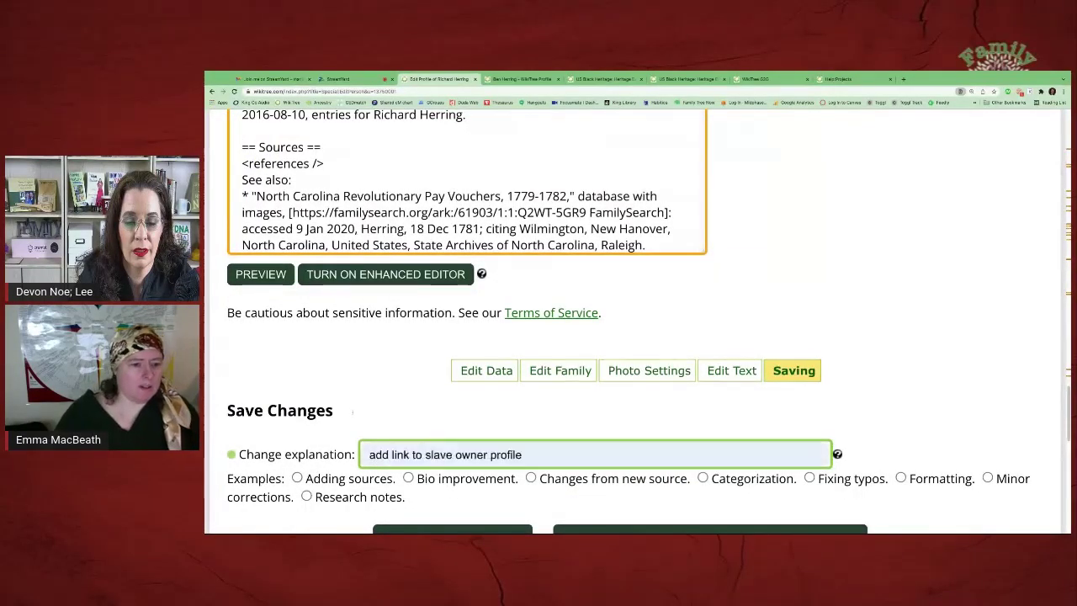
{"action": "key", "text": "Escape"}
{"action": "scroll", "coordinate": [527, 403], "scroll_direction": "down", "scroll_amount": 4}
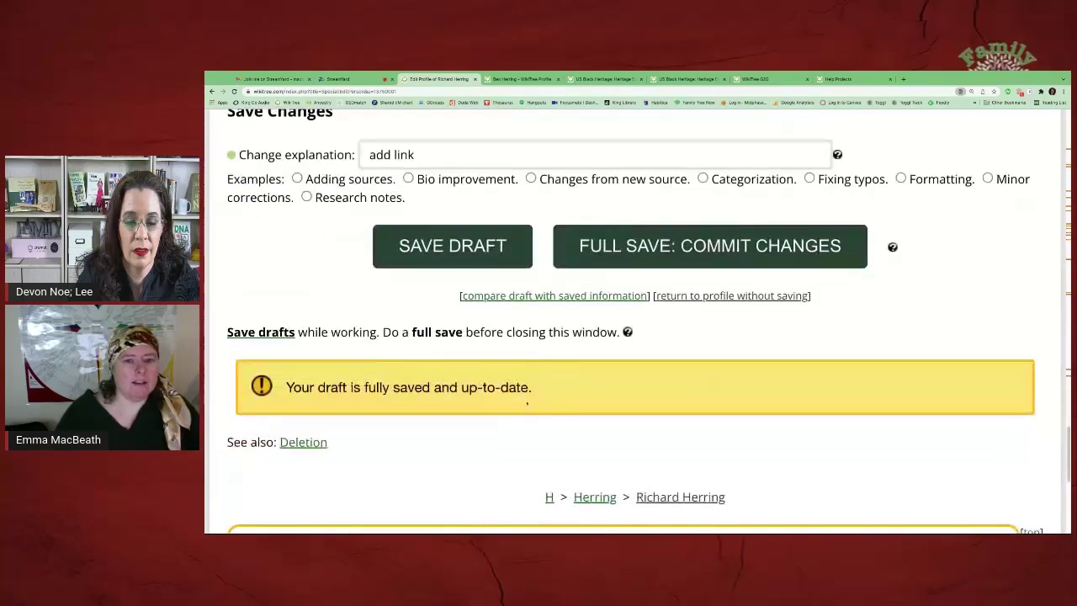
{"action": "left_click", "coordinate": [710, 246]}
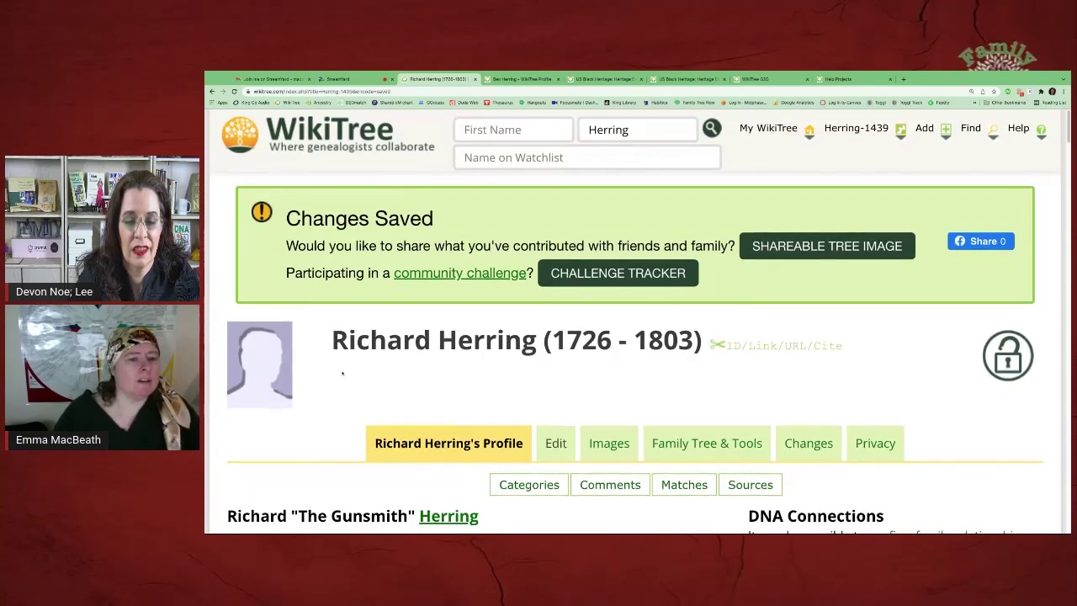
Check the linked name in the Slaves section of the slaveholder's saved profile
{"action": "scroll", "coordinate": [334, 368], "scroll_direction": "down", "scroll_amount": 7}
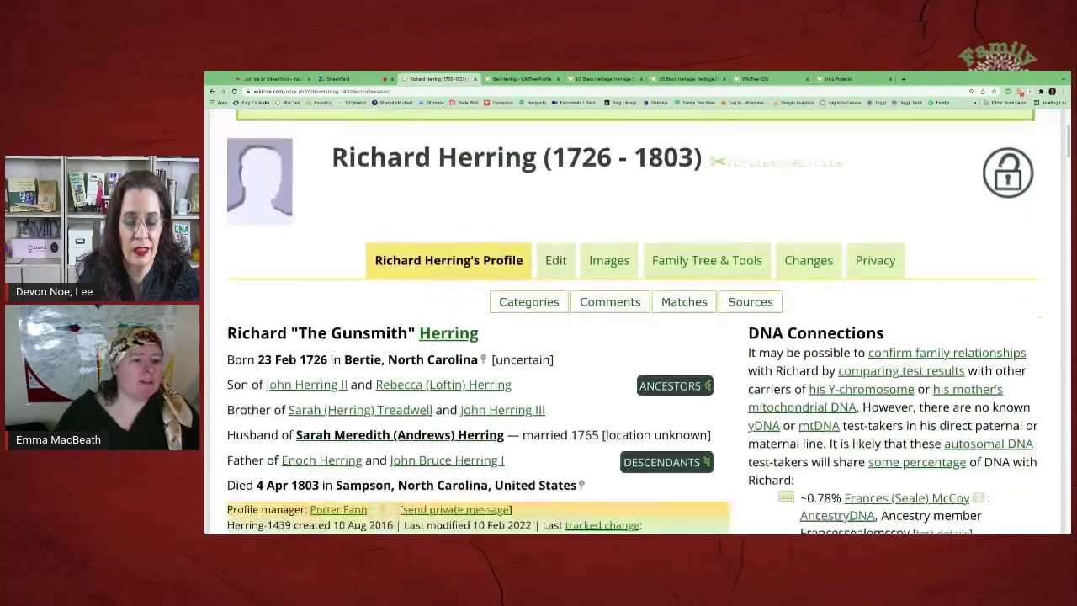
{"action": "scroll", "coordinate": [334, 369], "scroll_direction": "down", "scroll_amount": 3}
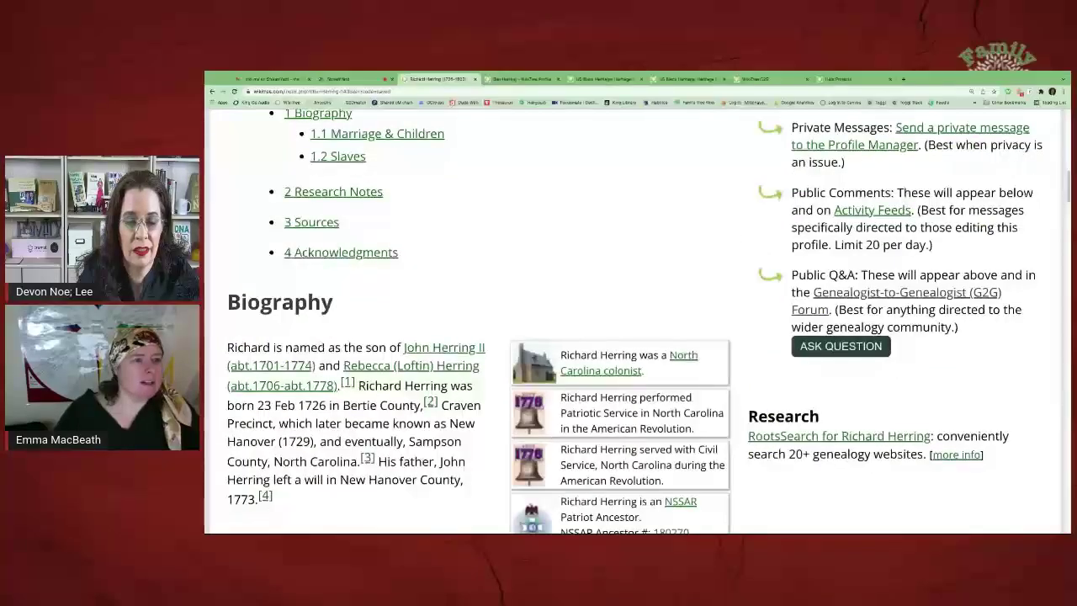
{"action": "left_click", "coordinate": [312, 175]}
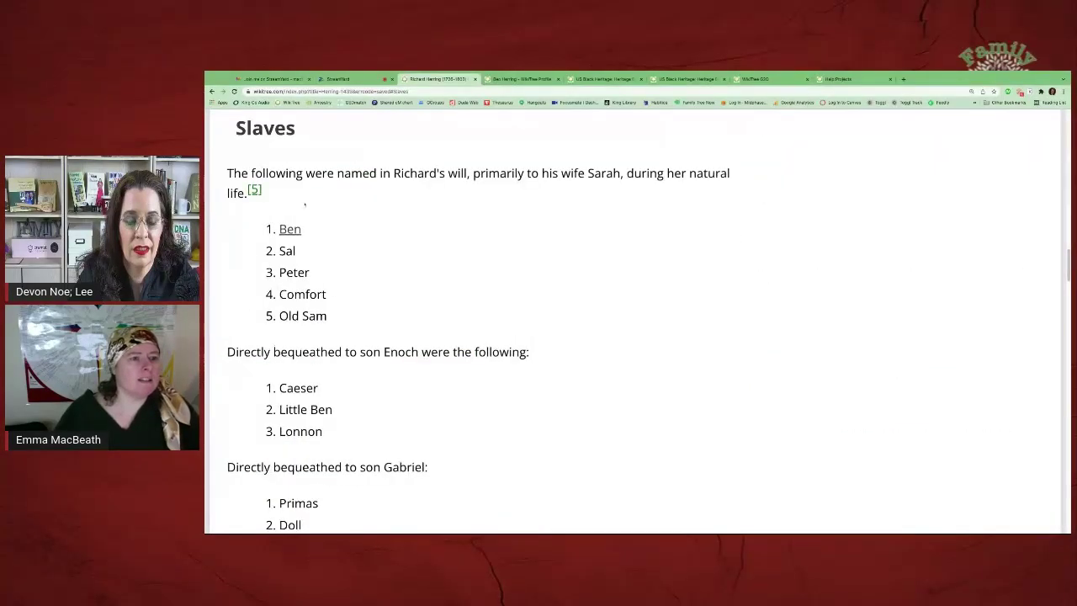
{"action": "scroll", "coordinate": [262, 392], "scroll_direction": "down", "scroll_amount": 1}
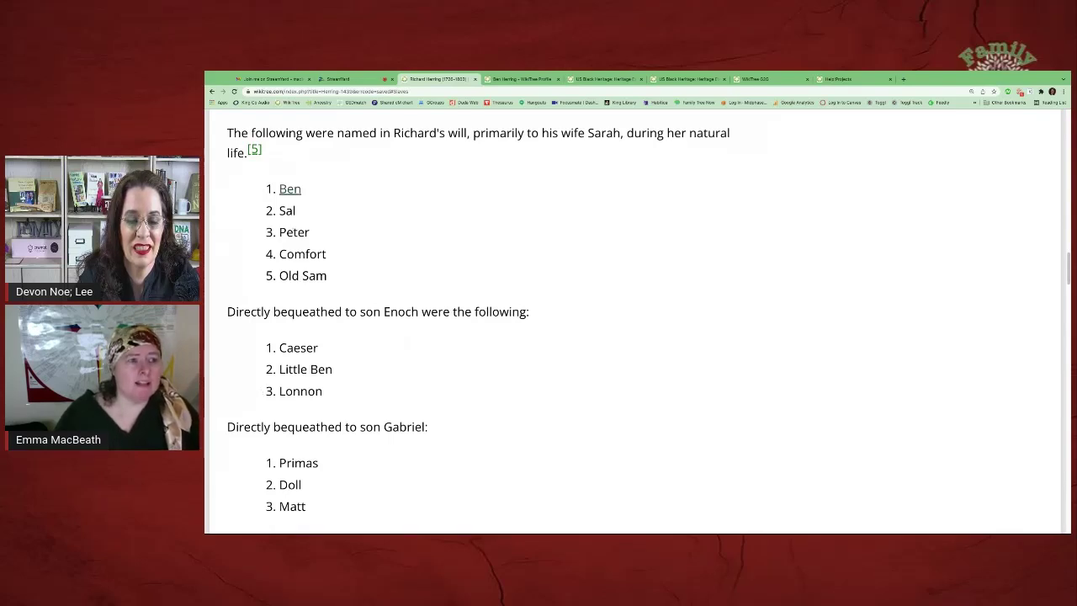
{"action": "mouse_move", "coordinate": [290, 192]}
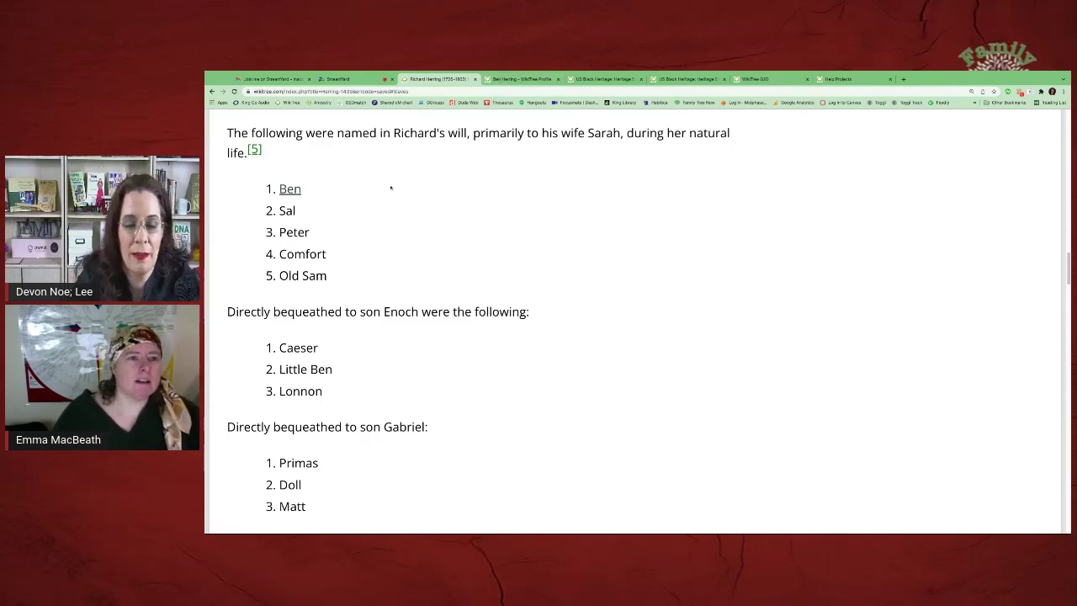
Copy the slaveholder's WikiTree ID from the web address and reopen the enslaved person's profile for editing
{"action": "left_click_drag", "start_coordinate": [354, 91], "coordinate": [321, 91]}
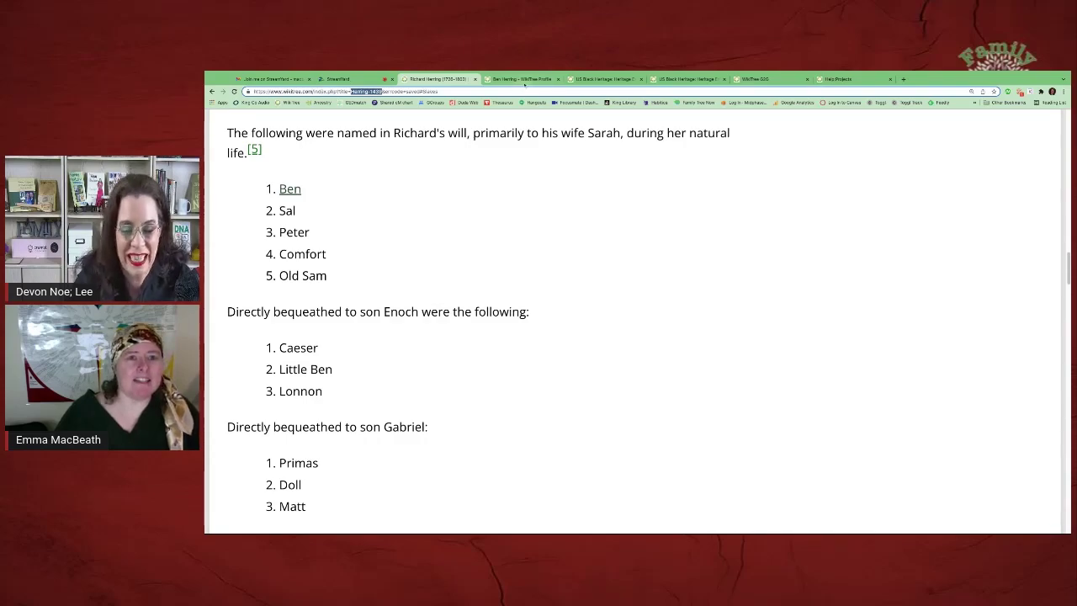
{"action": "left_click", "coordinate": [522, 79]}
{"action": "left_click", "coordinate": [463, 311]}
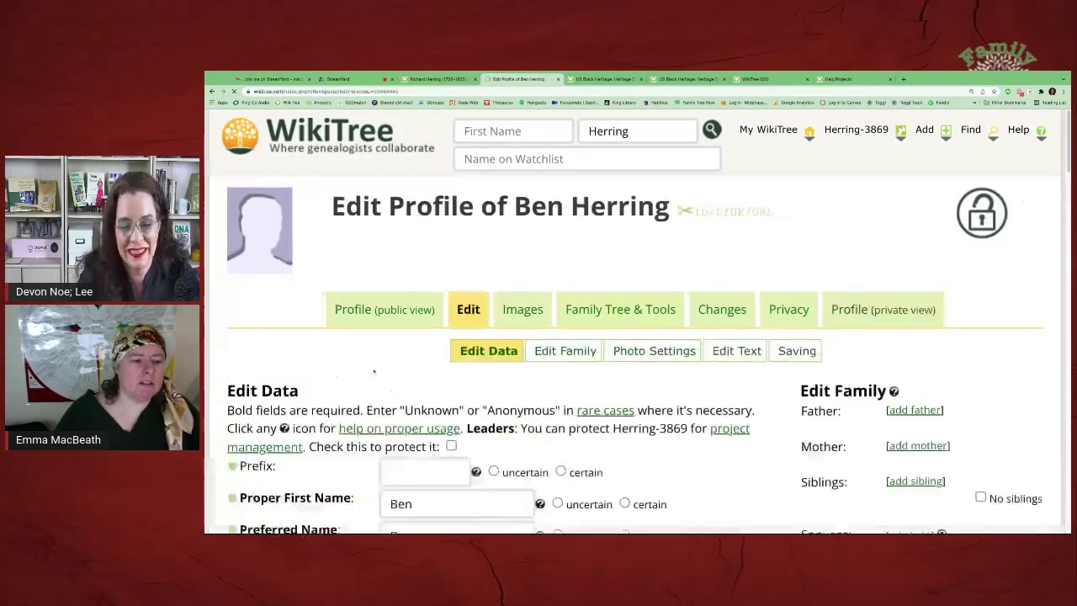
Add a third-level heading "Slaver Owners" between the biography sentence and the Sources section of the enslaved person's profile text
{"action": "scroll", "coordinate": [370, 366], "scroll_direction": "down", "scroll_amount": 15}
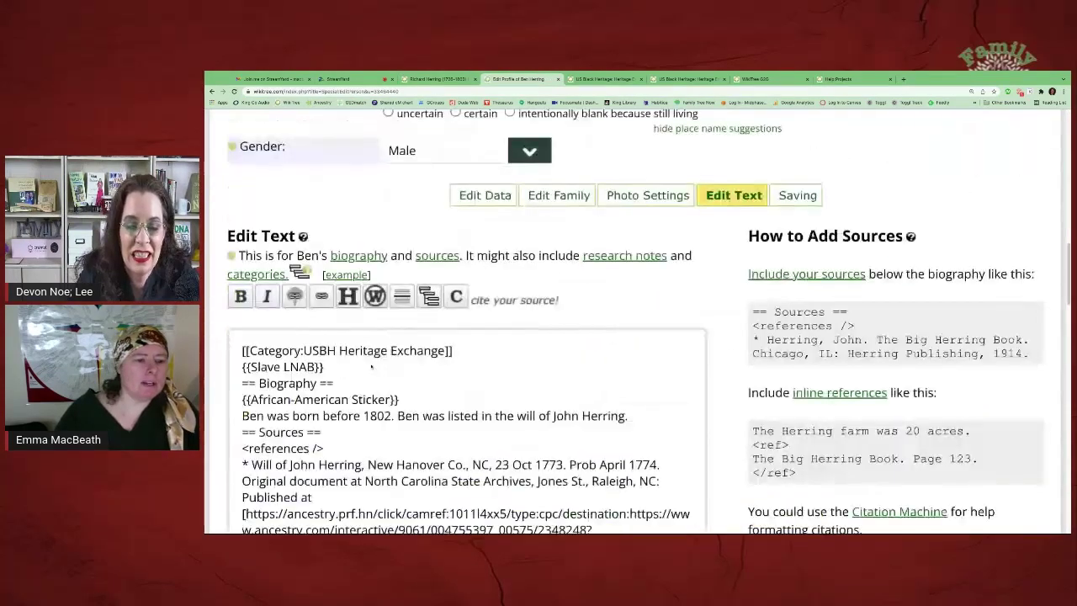
{"action": "scroll", "coordinate": [371, 365], "scroll_direction": "down", "scroll_amount": 3}
{"action": "left_click", "coordinate": [631, 212]}
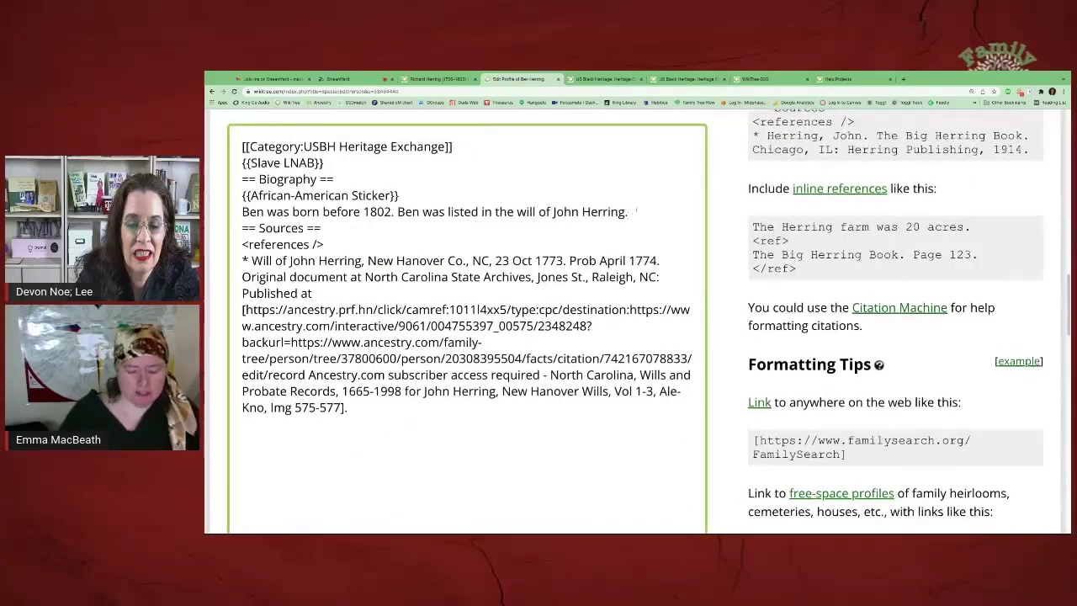
{"action": "key", "text": "Return"}
{"action": "key", "text": "Return"}
{"action": "type", "text": "=="}
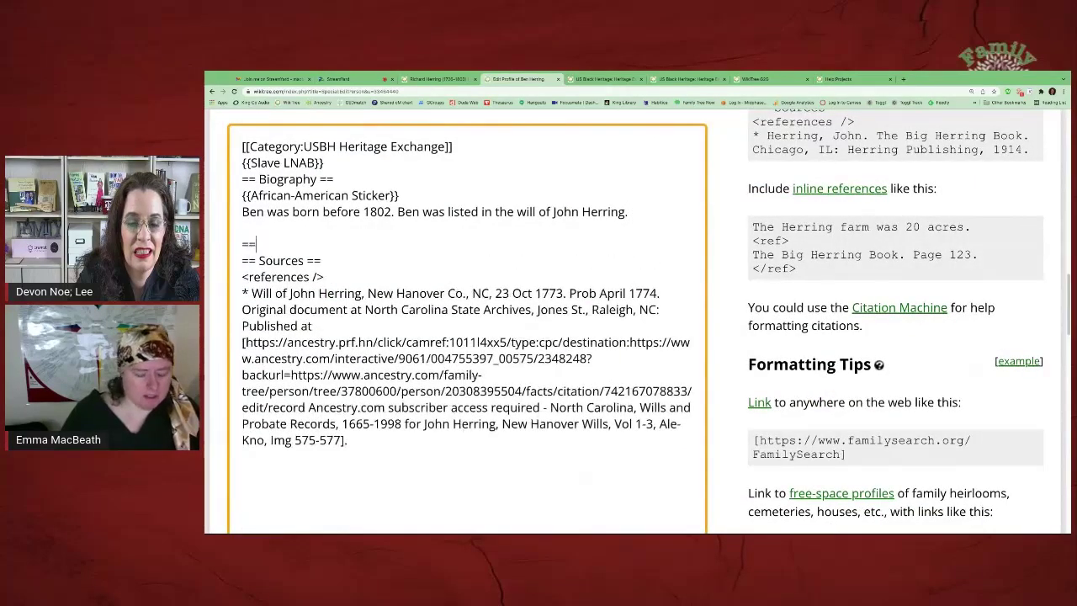
{"action": "type", "text": "=Sal"}
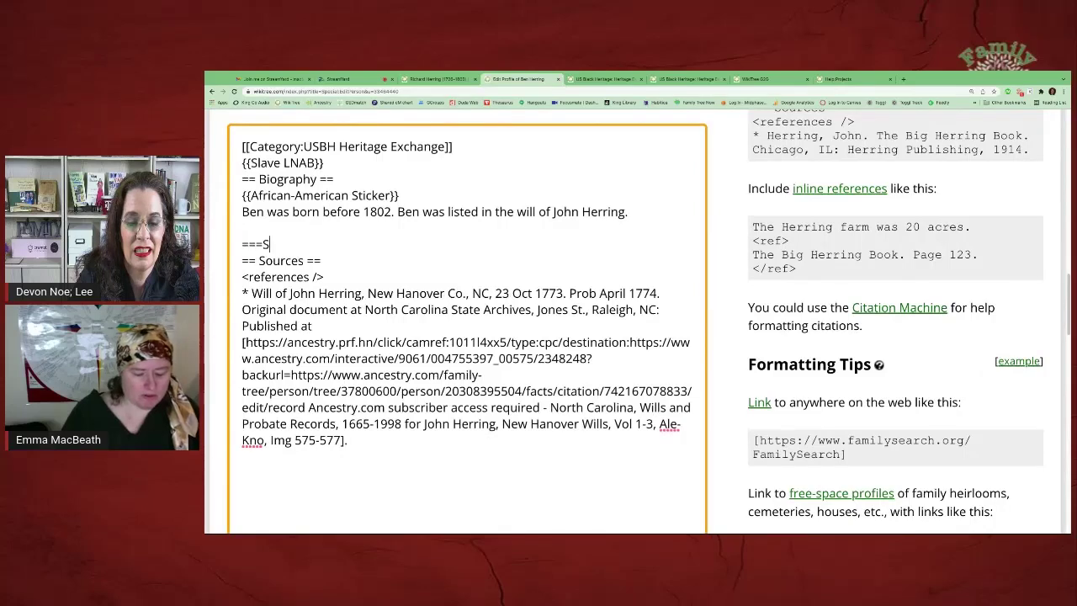
{"action": "key", "text": "BackSpace"}
{"action": "key", "text": "BackSpace"}
{"action": "type", "text": "laver Owner"}
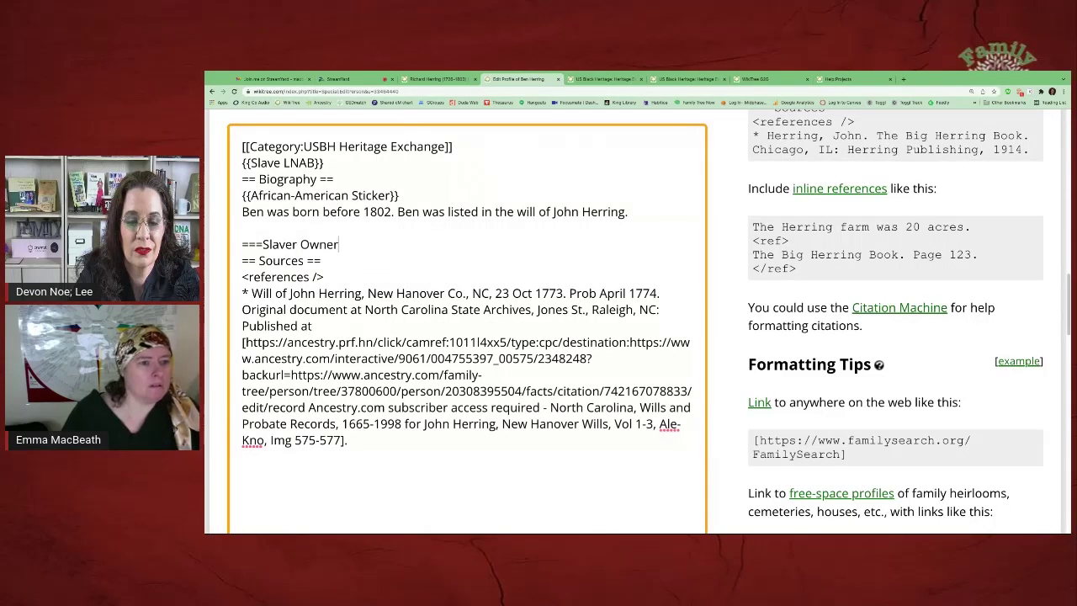
{"action": "type", "text": "s==="}
{"action": "key", "text": "Return"}
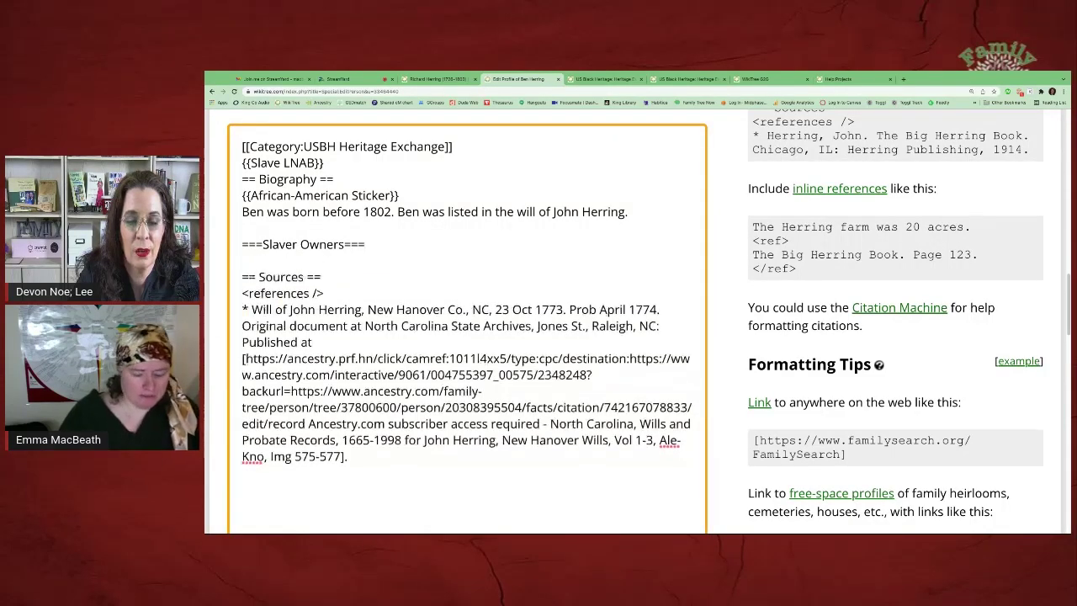
Under the Slaver Owners heading, add a bulleted link to the slaveholder's profile ID with the slaveholder's full name as link text
{"action": "type", "text": "*[[Herring-1439"}
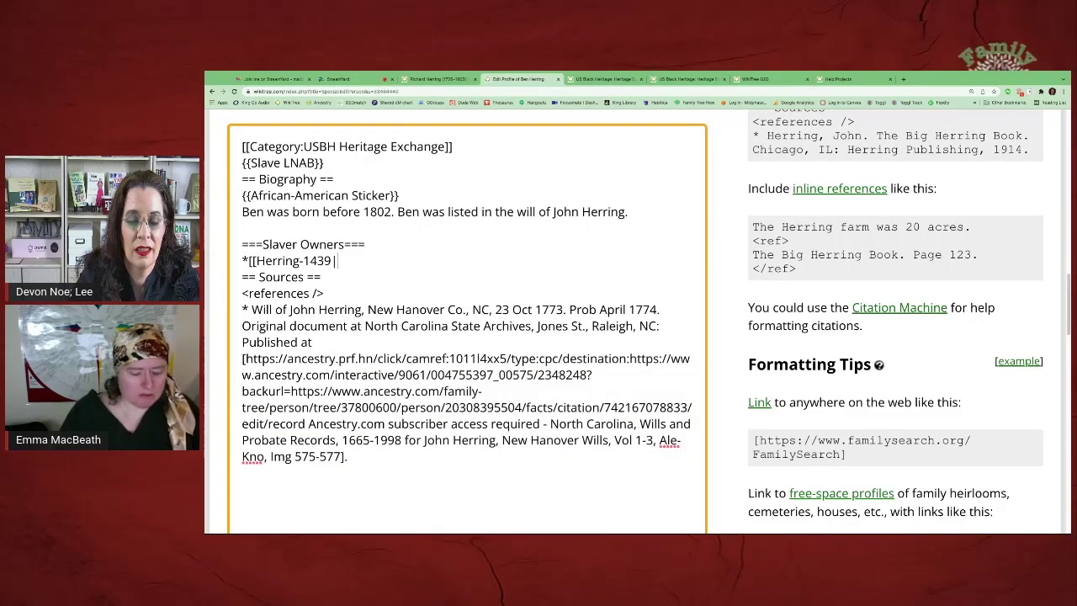
{"action": "type", "text": "|Richard H"}
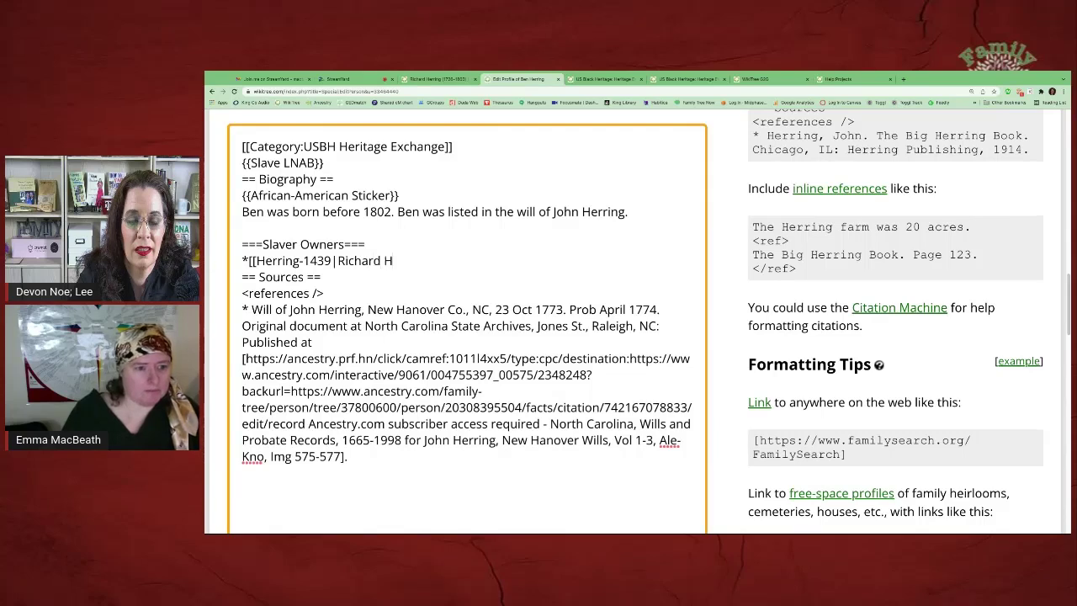
{"action": "type", "text": "erring]]"}
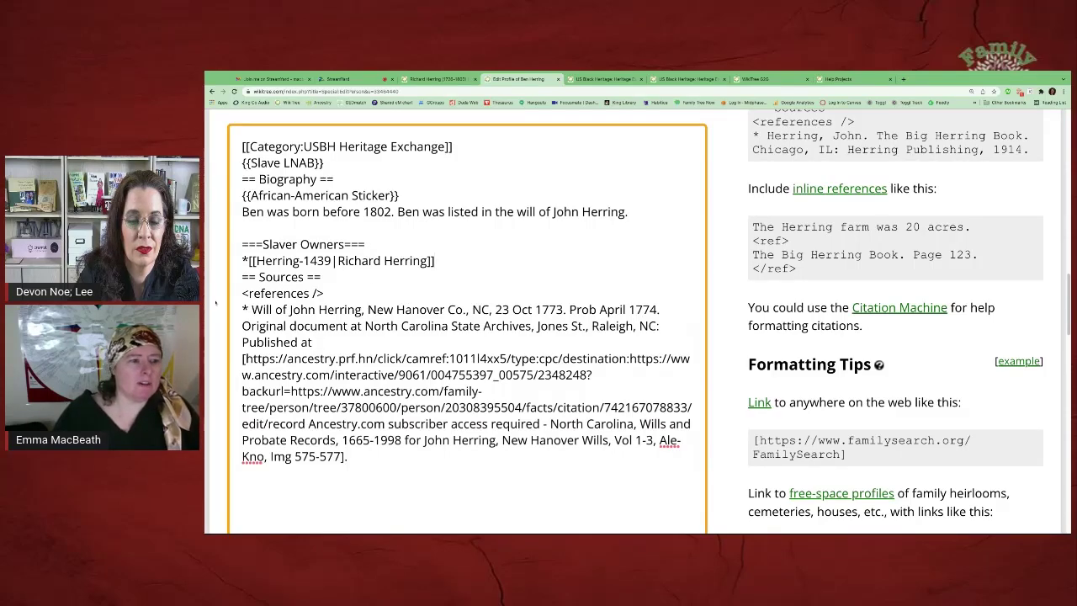
Commit the enslaved person's profile with a full save, using "add link" as the change explanation
{"action": "scroll", "coordinate": [216, 303], "scroll_direction": "down", "scroll_amount": 3}
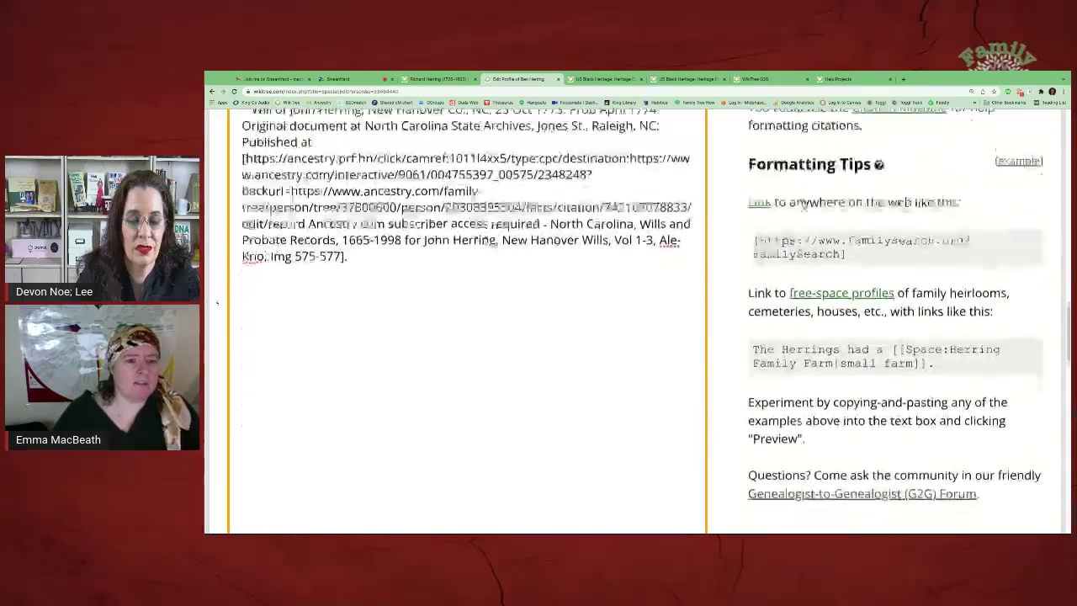
{"action": "scroll", "coordinate": [218, 305], "scroll_direction": "up", "scroll_amount": 3}
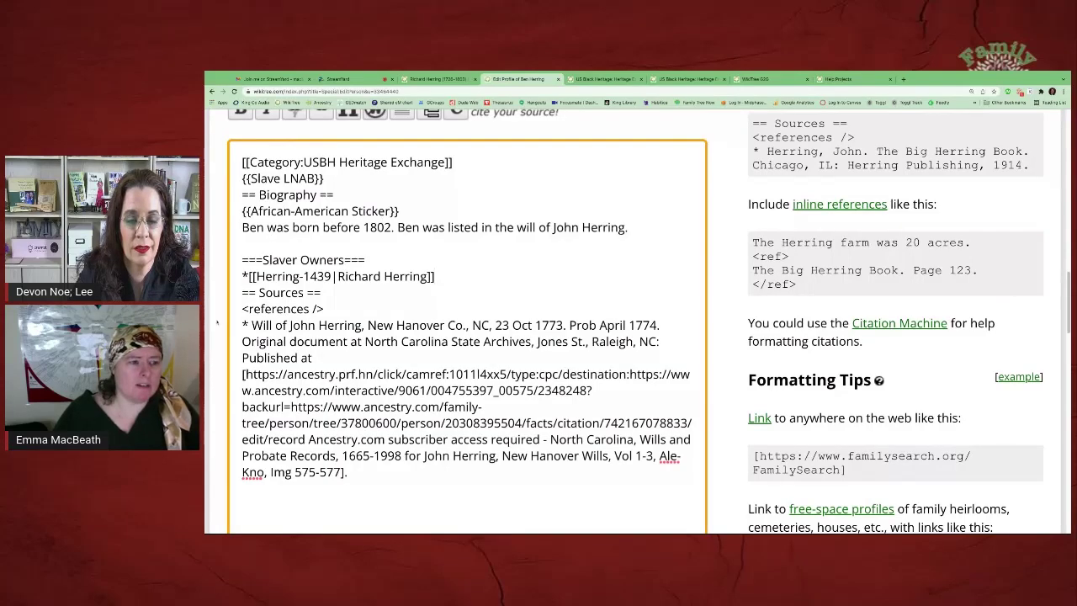
{"action": "scroll", "coordinate": [217, 322], "scroll_direction": "down", "scroll_amount": 10}
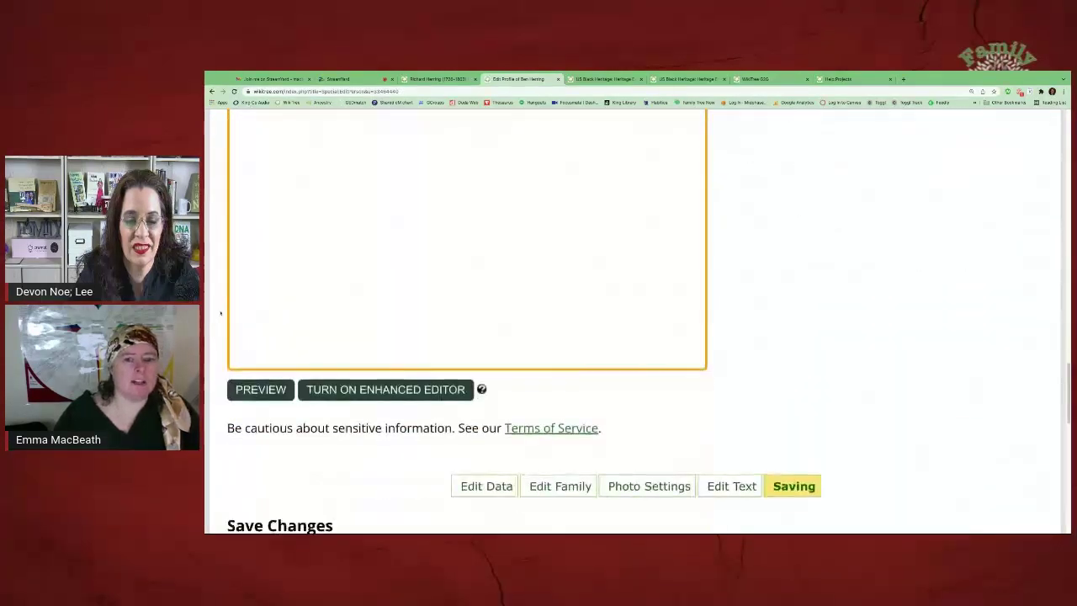
{"action": "scroll", "coordinate": [222, 312], "scroll_direction": "down", "scroll_amount": 4}
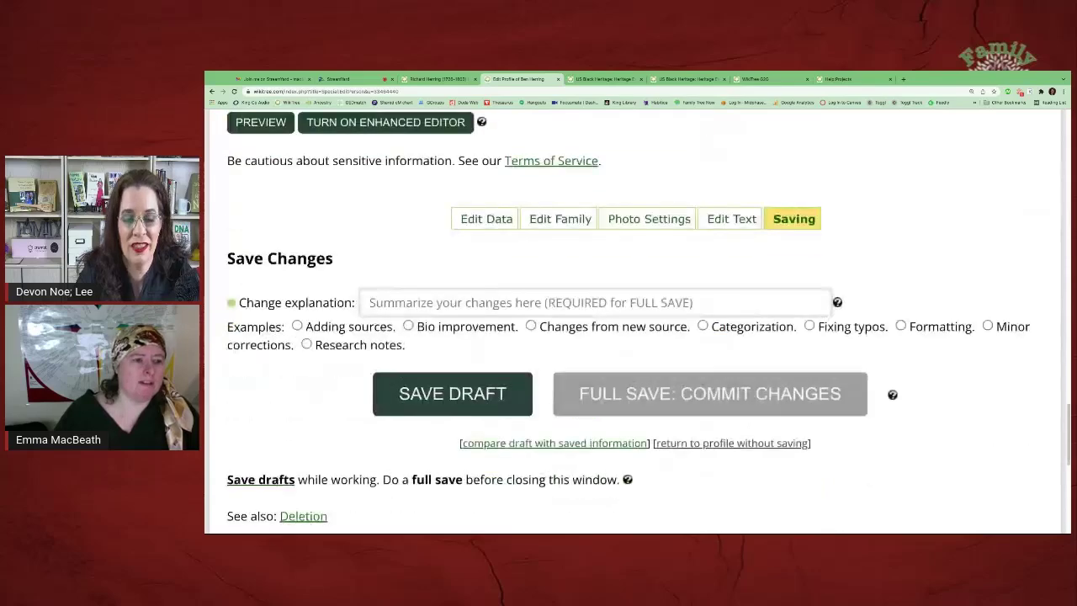
{"action": "left_click", "coordinate": [398, 287]}
{"action": "type", "text": "add link"}
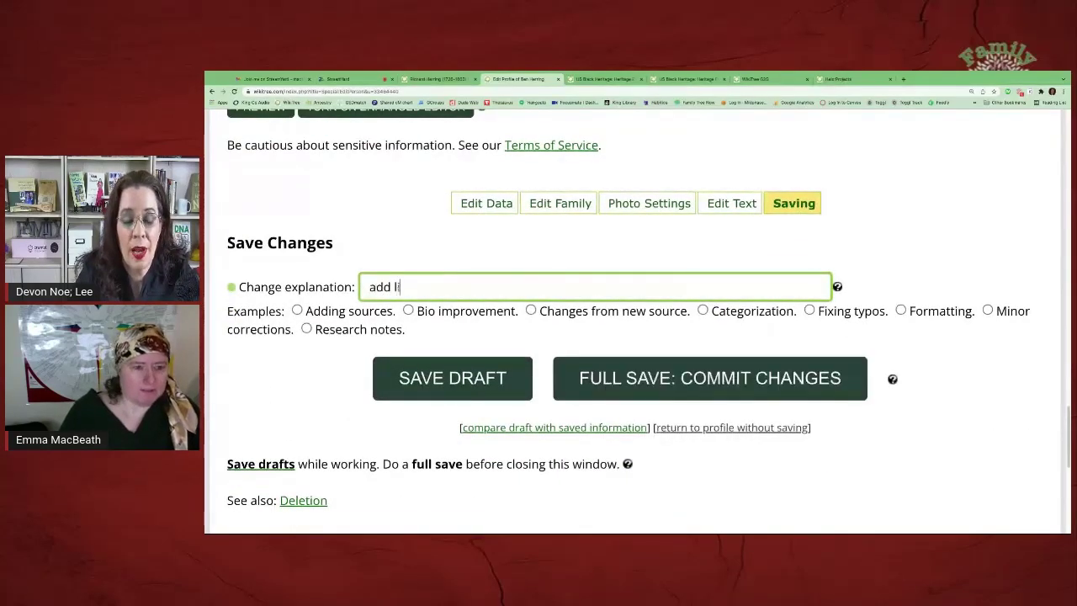
{"action": "left_click", "coordinate": [710, 379]}
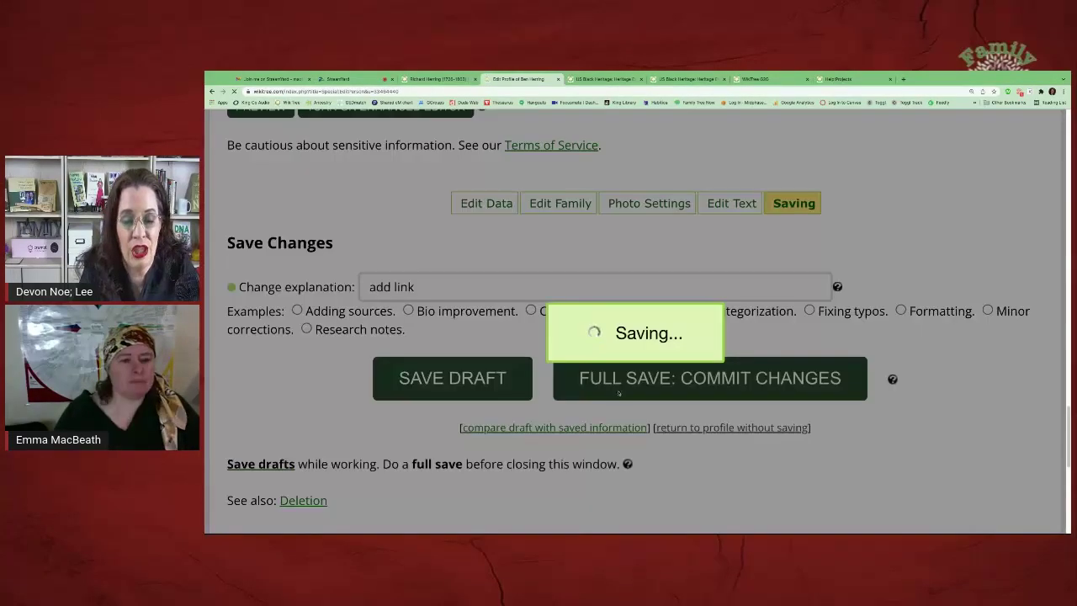
Review the enslaved person's saved profile and open its Images page
{"action": "scroll", "coordinate": [443, 357], "scroll_direction": "down", "scroll_amount": 4}
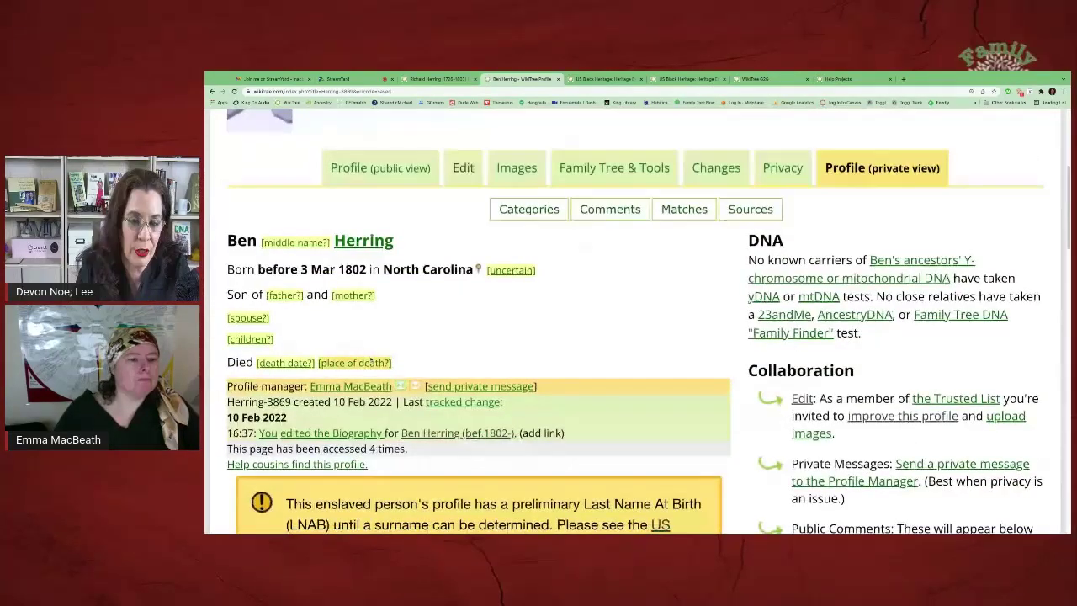
{"action": "scroll", "coordinate": [370, 362], "scroll_direction": "down", "scroll_amount": 2}
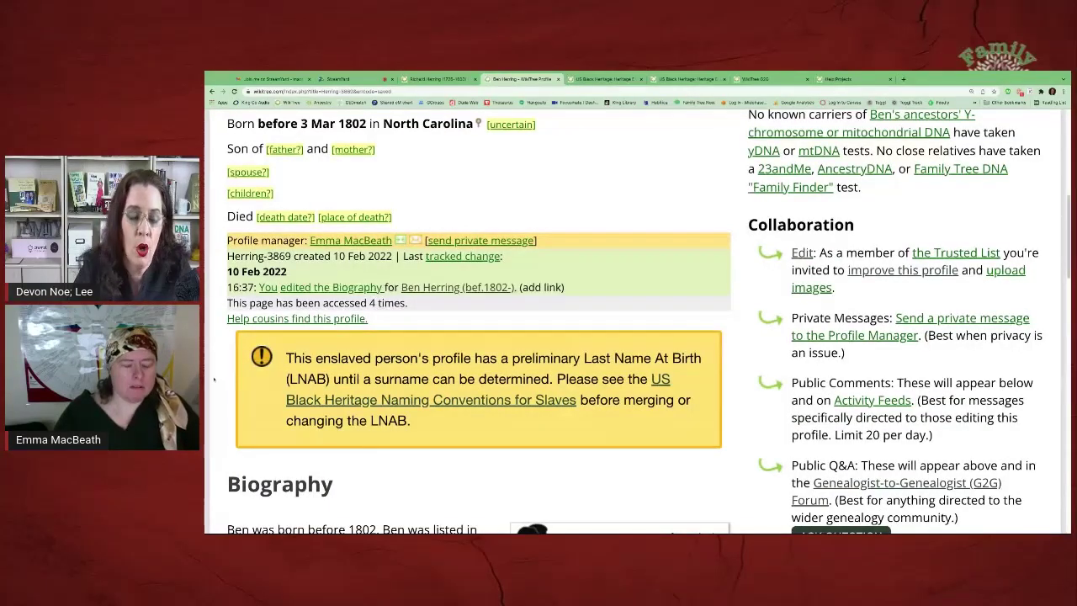
{"action": "scroll", "coordinate": [214, 380], "scroll_direction": "up", "scroll_amount": 4}
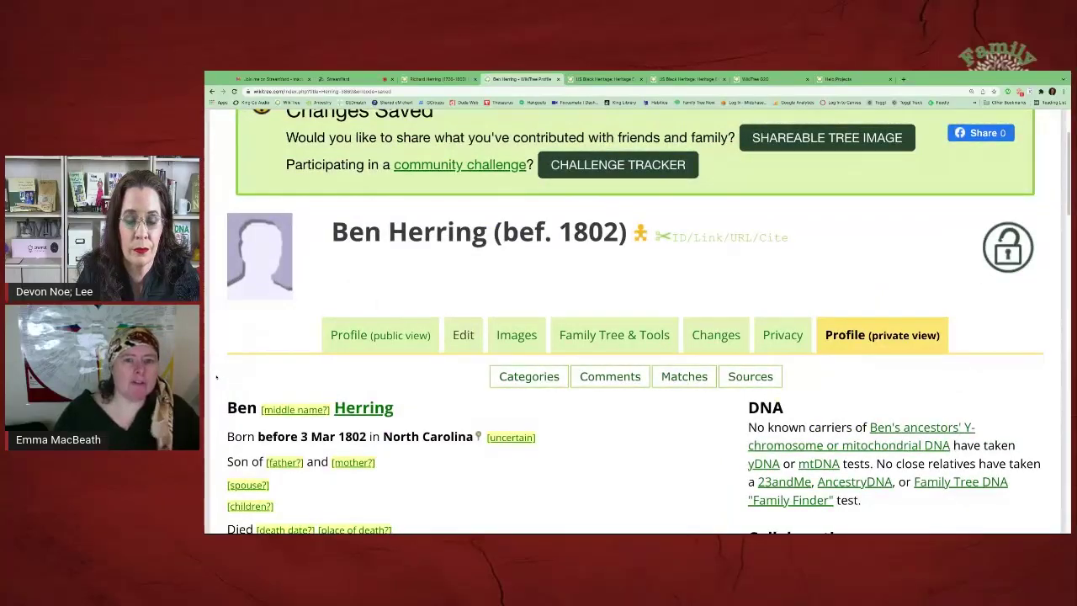
{"action": "scroll", "coordinate": [249, 337], "scroll_direction": "down", "scroll_amount": 1}
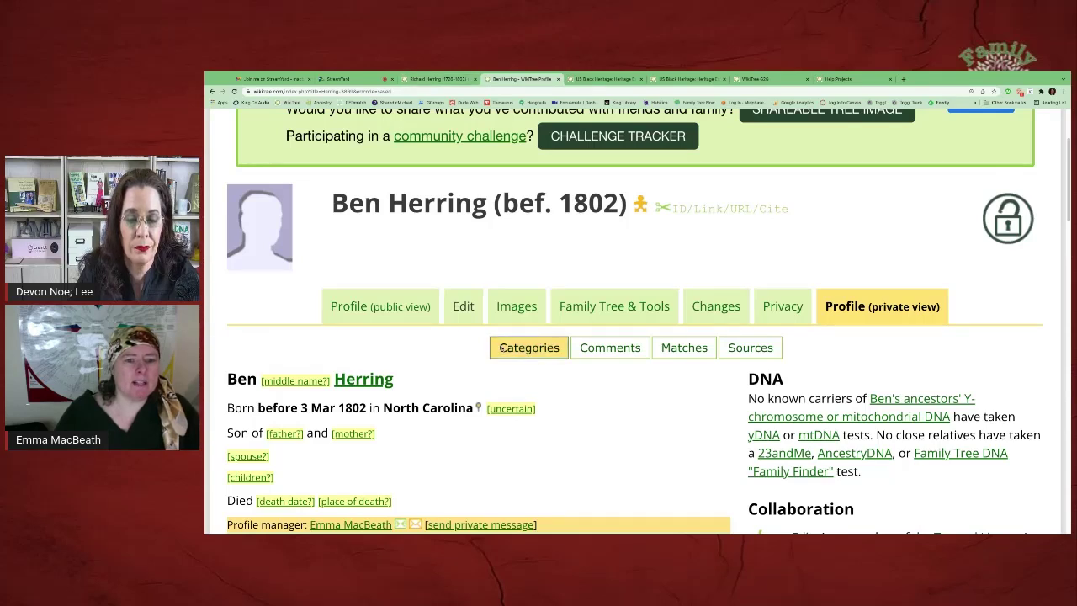
{"action": "left_click", "coordinate": [517, 309]}
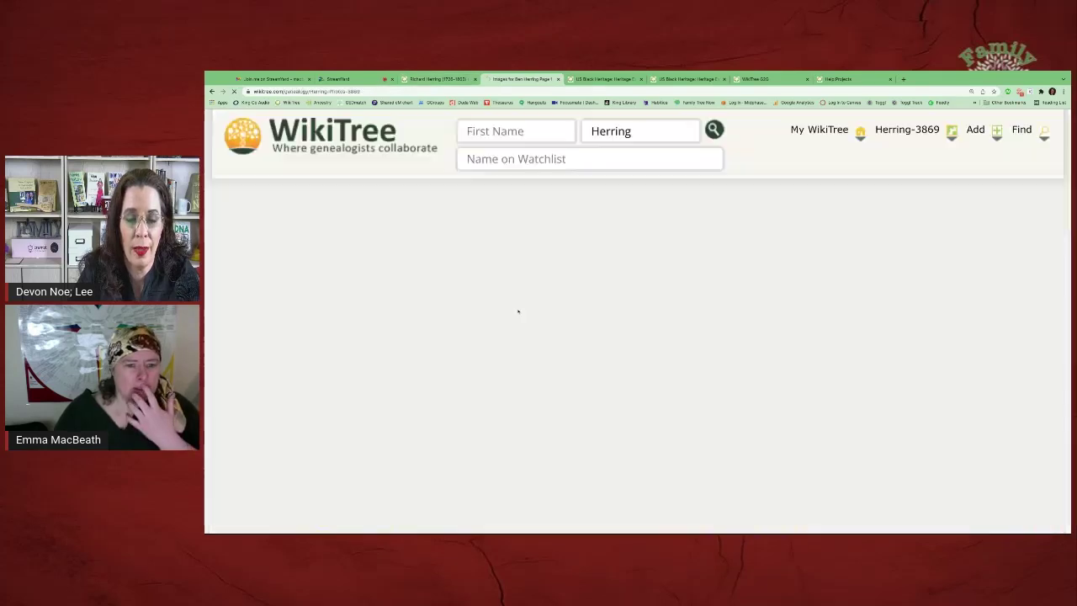